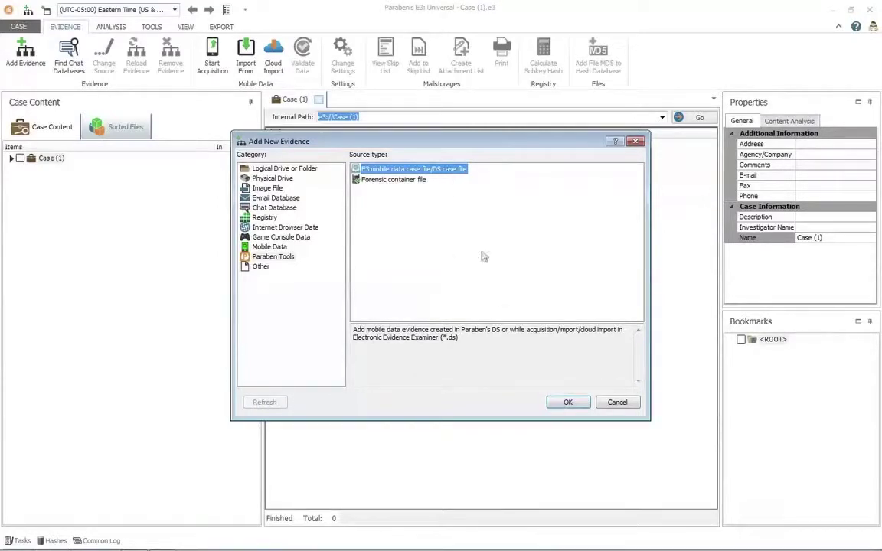
Add the E3 mobile data case file Android-Trial from Desktop > E3 Trial Sample Evidence > Android Phone Image as evidence.
click(565, 408)
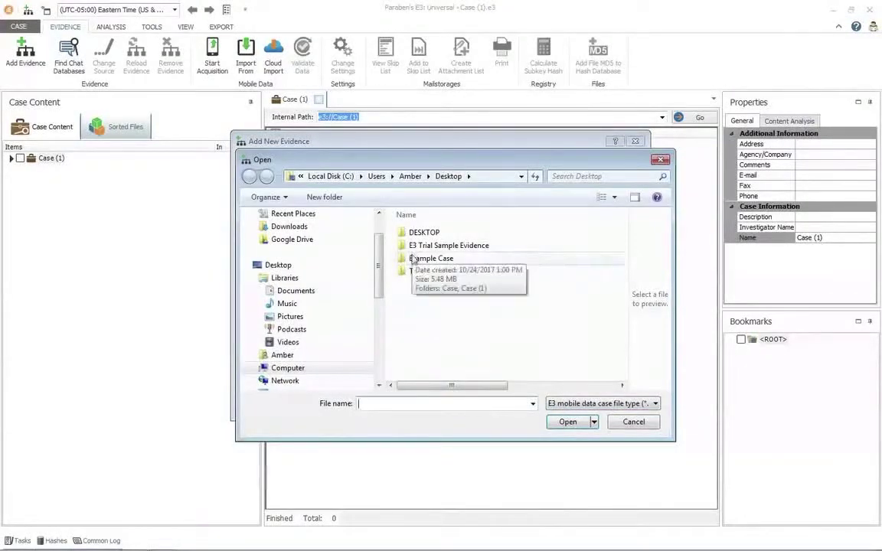
click(297, 269)
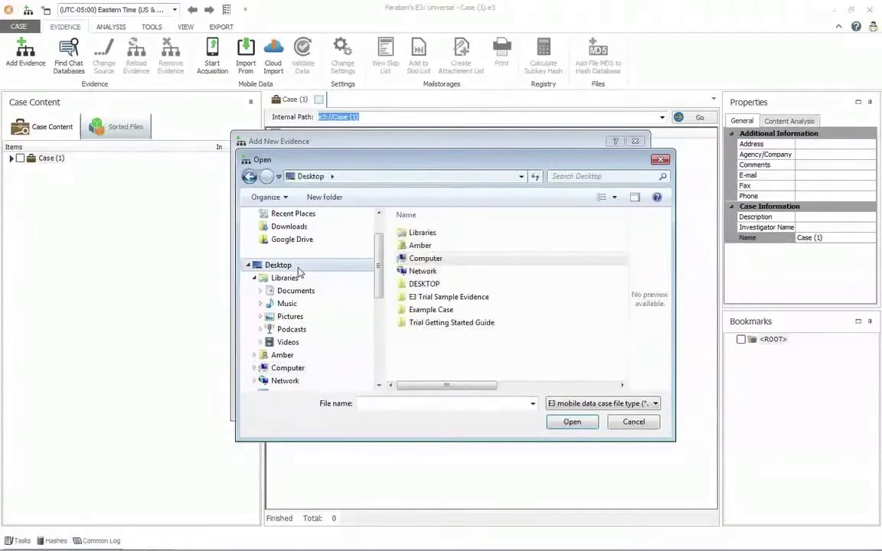
double_click(428, 298)
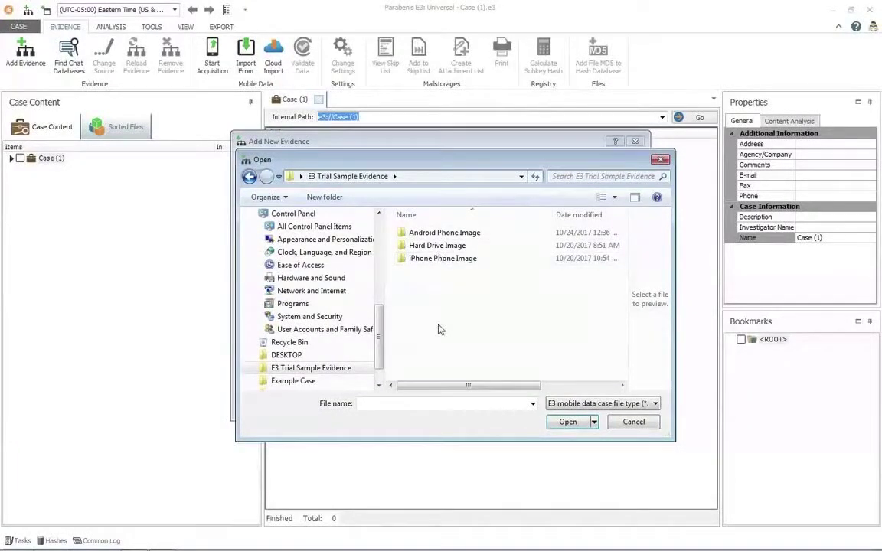
double_click(435, 234)
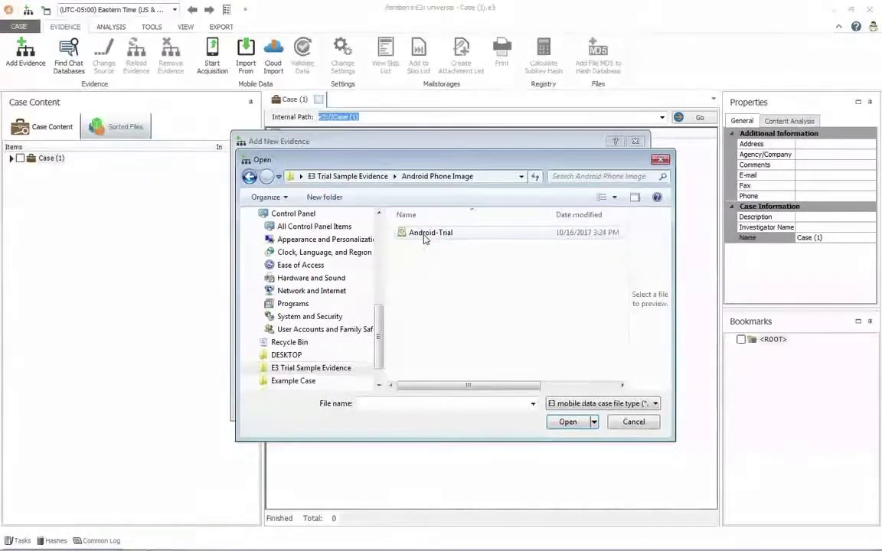
click(423, 234)
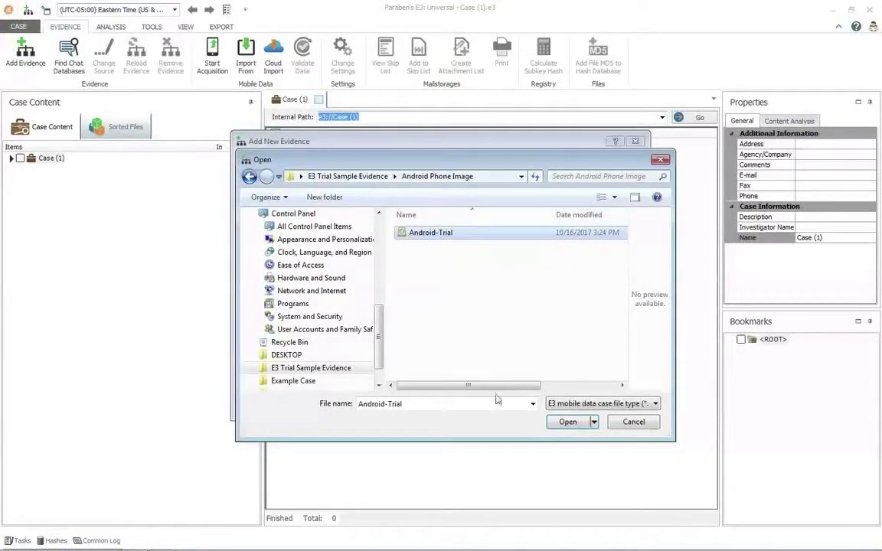
click(583, 421)
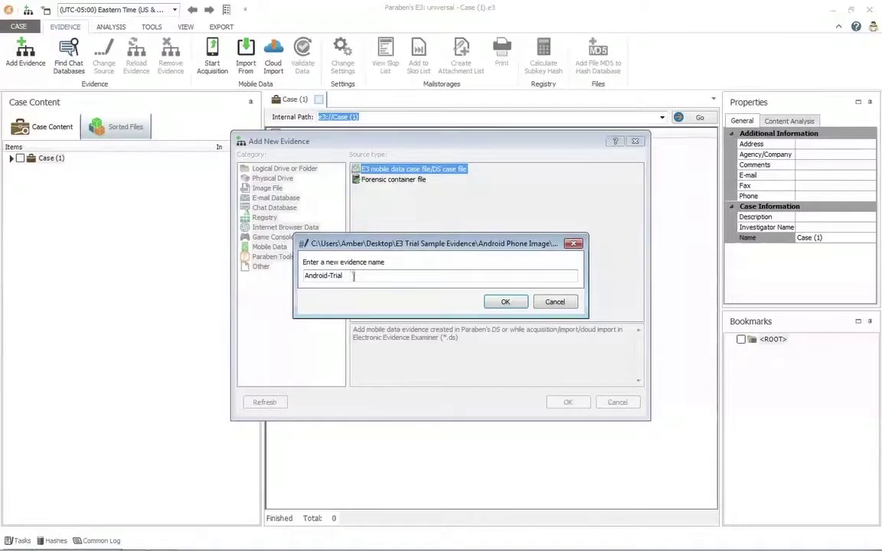
key(ctrl+a)
text(Amber Schroader)
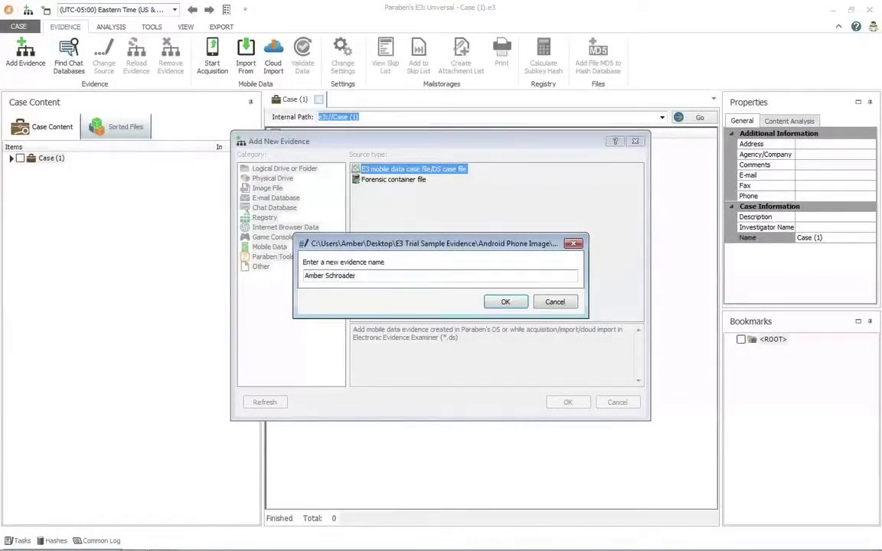
key(BackSpace)
key(BackSpace)
key(BackSpace)
key(BackSpace)
key(BackSpace)
key(BackSpace)
key(BackSpace)
key(BackSpace)
key(BackSpace)
key(BackSpace)
key(BackSpace)
key(BackSpace)
key(BackSpace)
key(BackSpace)
text(ndroid-Trial)
Accept Android-Trial as the new evidence name and expand Case (1) in the case content tree.
click(493, 300)
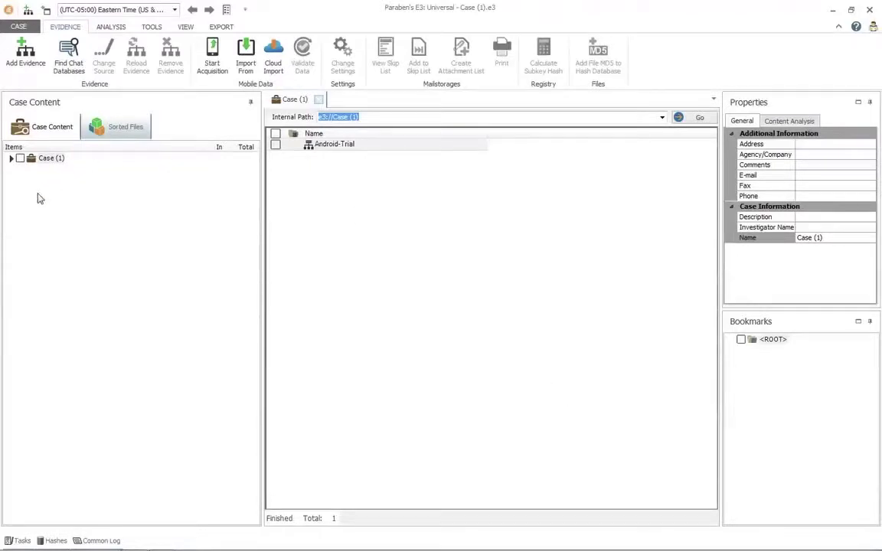
click(13, 160)
click(11, 158)
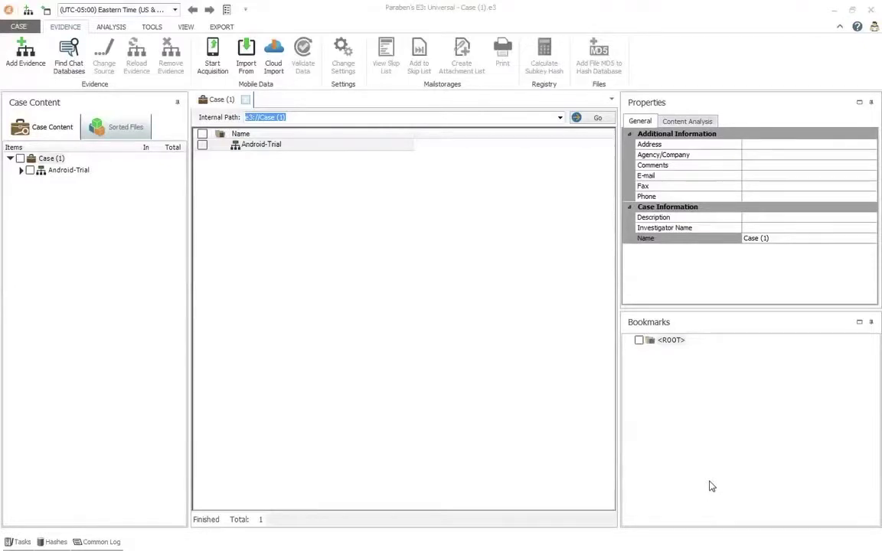
Review the Tasks pane, the hash databases and the Common Log, and return to the case content.
click(23, 543)
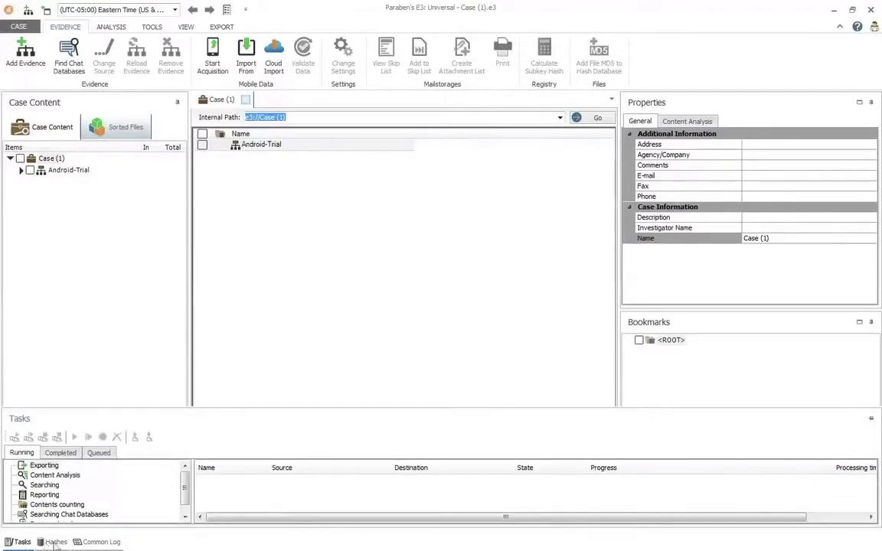
click(55, 542)
click(97, 542)
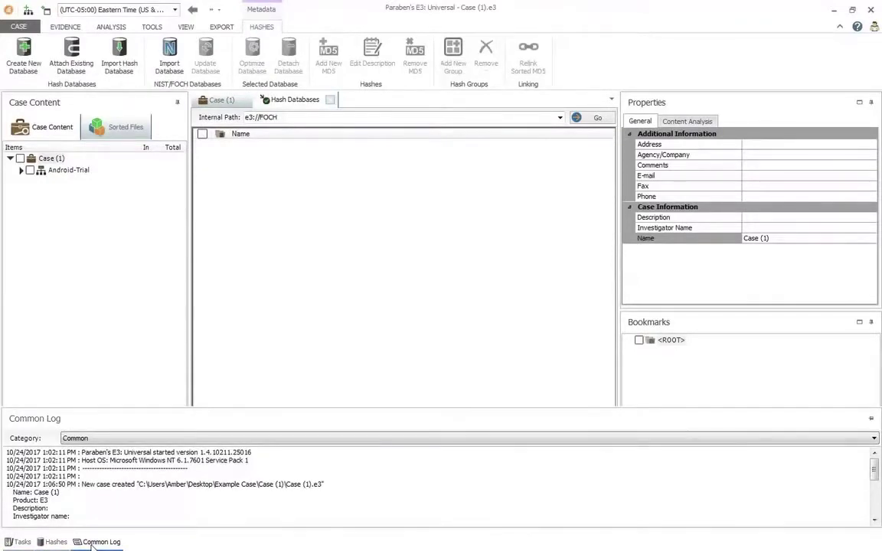
click(55, 542)
click(20, 543)
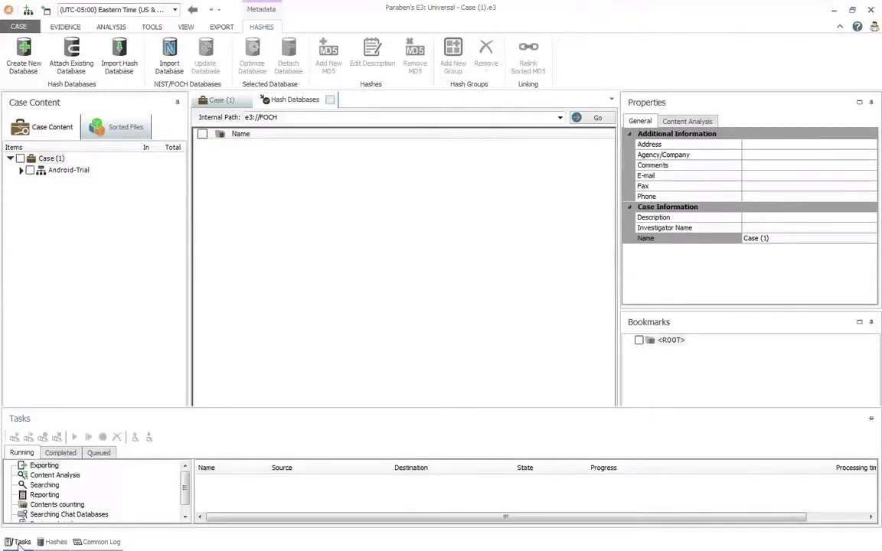
click(104, 371)
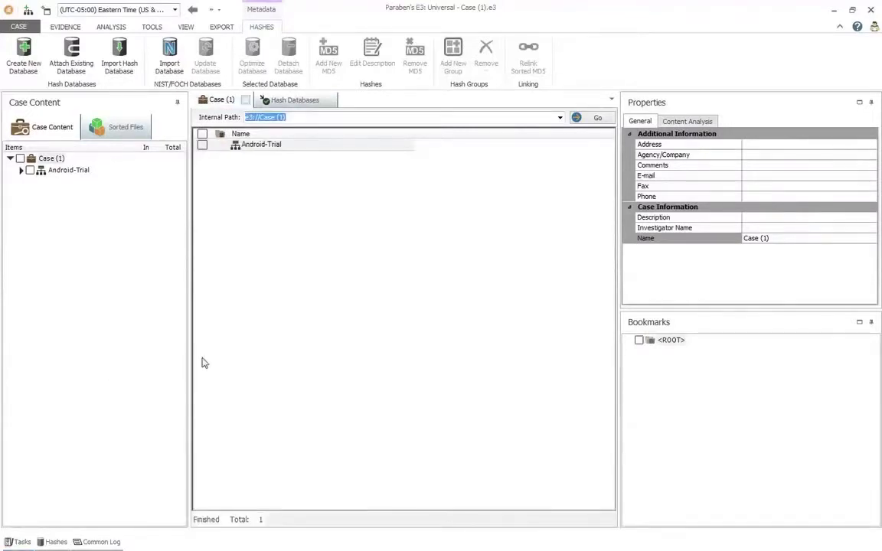
Resize the Case Content, Properties and Bookmarks panes and close the Hash Databases view.
mouse_move(188, 355)
mouse_down()
mouse_move(327, 357)
mouse_move(173, 350)
mouse_up()
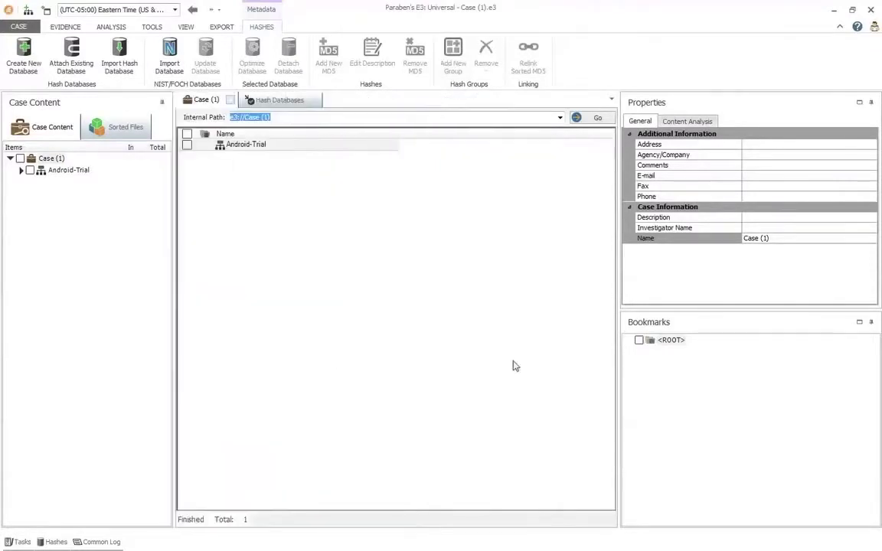
drag(616, 373, 394, 360)
drag(689, 310, 695, 375)
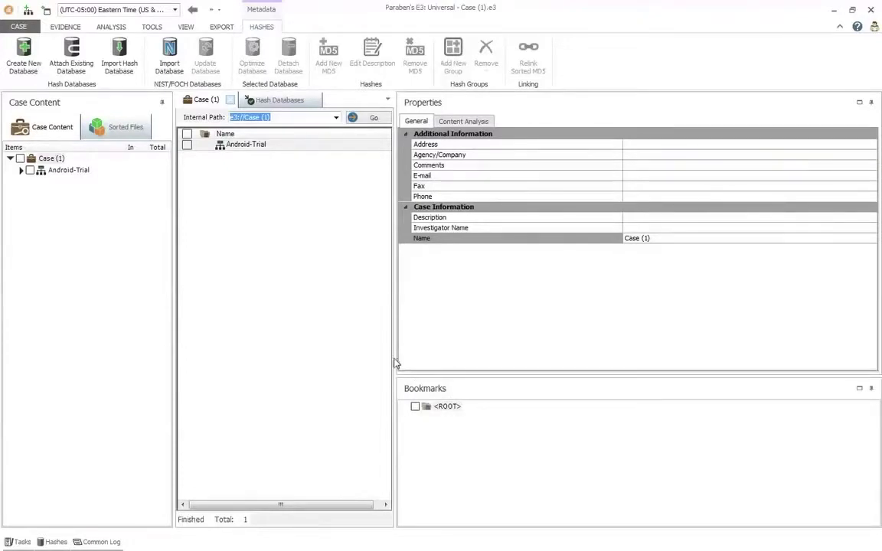
drag(396, 359, 593, 359)
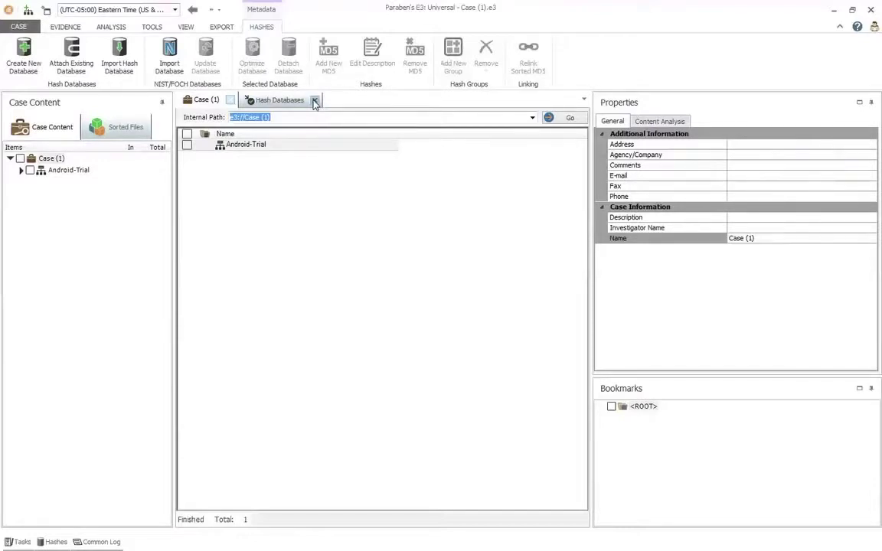
click(314, 102)
click(125, 332)
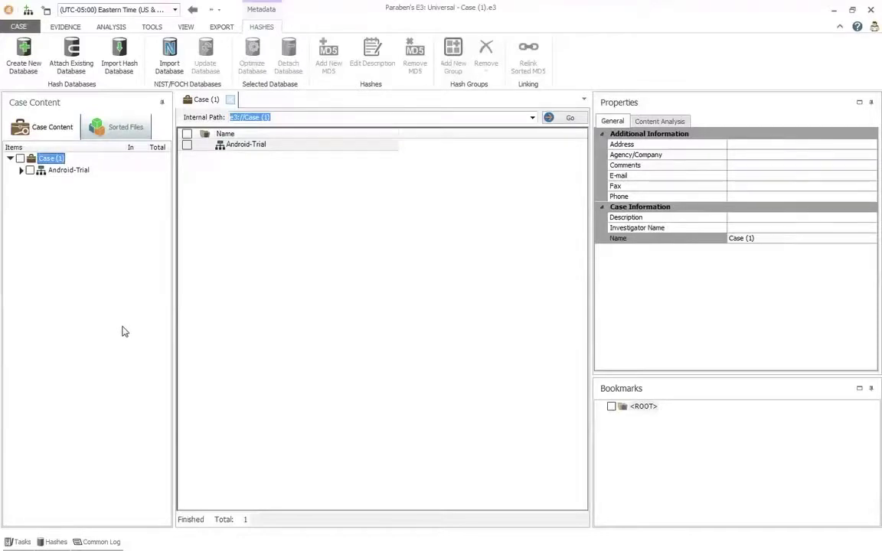
View the Android-Trial evidence properties and expand its E3 mobile data case down to the LGLS740 phone's data folders.
click(68, 171)
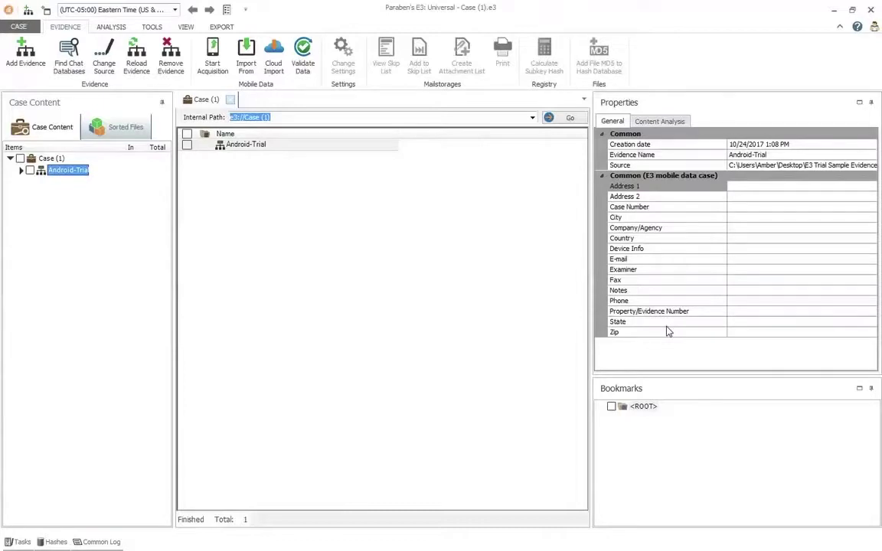
click(21, 172)
click(32, 183)
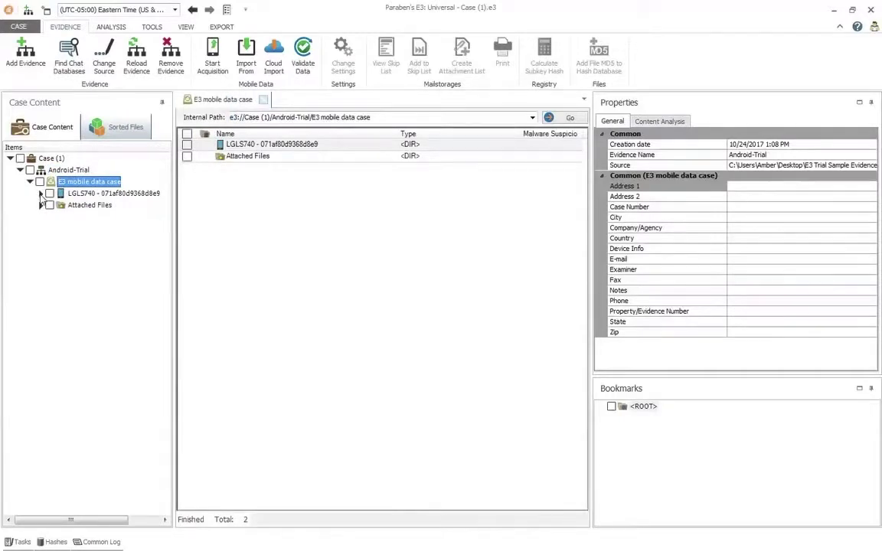
click(41, 193)
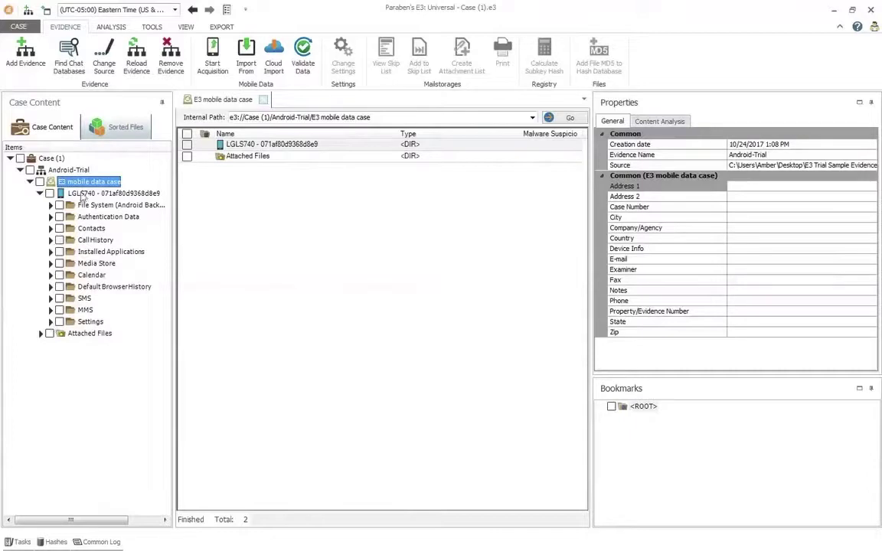
Examine the LGLS740 phone's full device properties and the contents of its File System (Android Backup) folder.
click(80, 193)
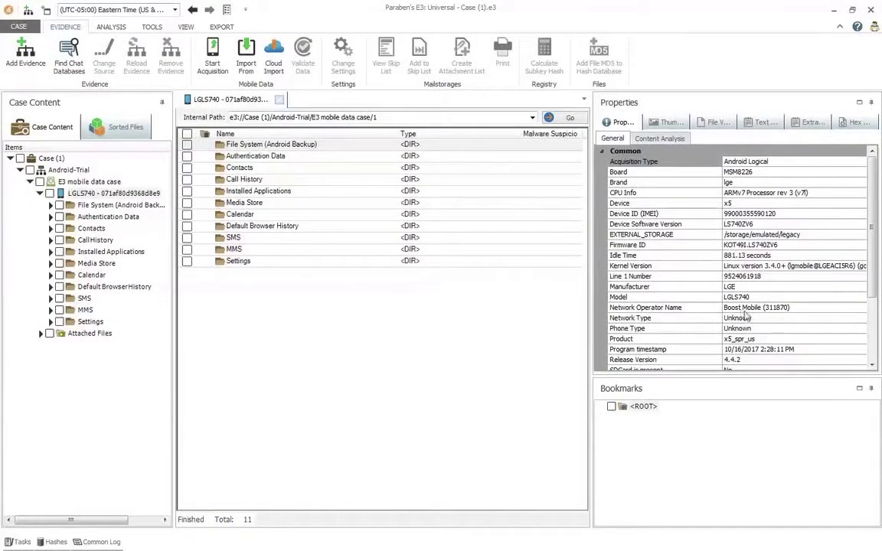
click(872, 365)
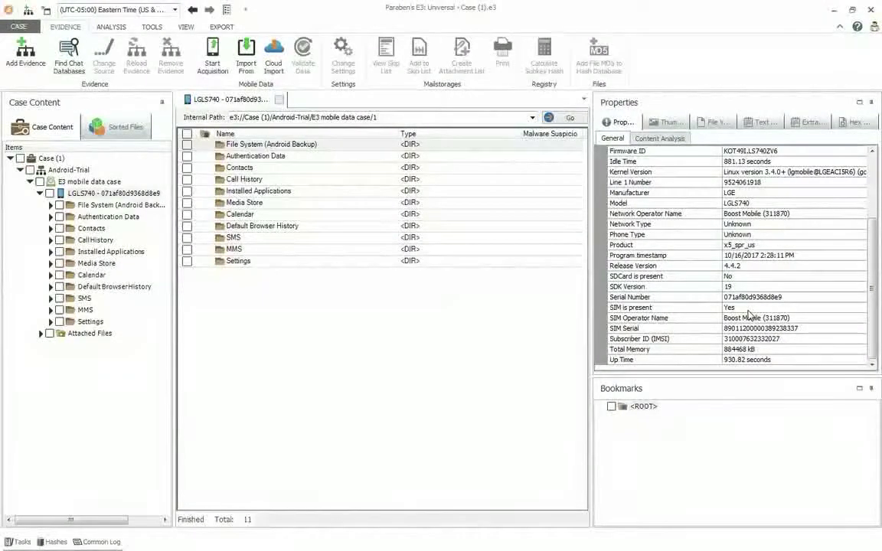
click(111, 194)
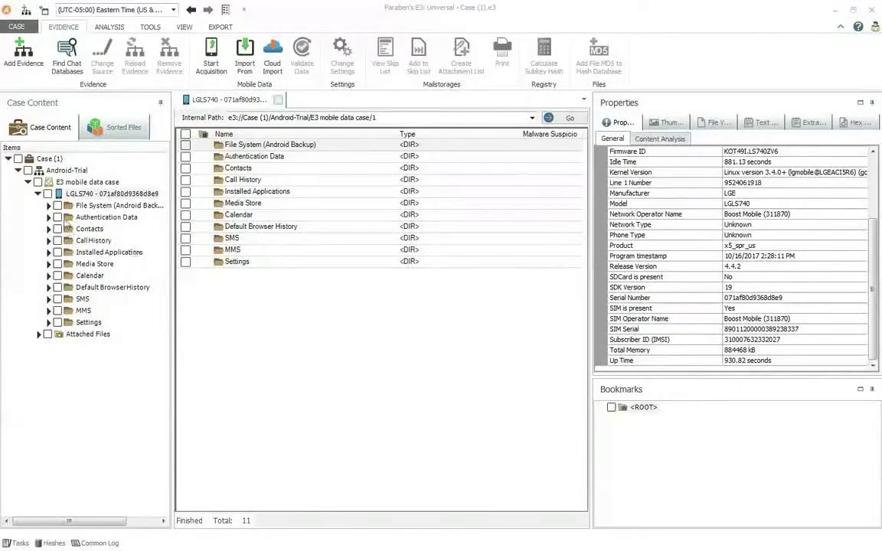
click(49, 205)
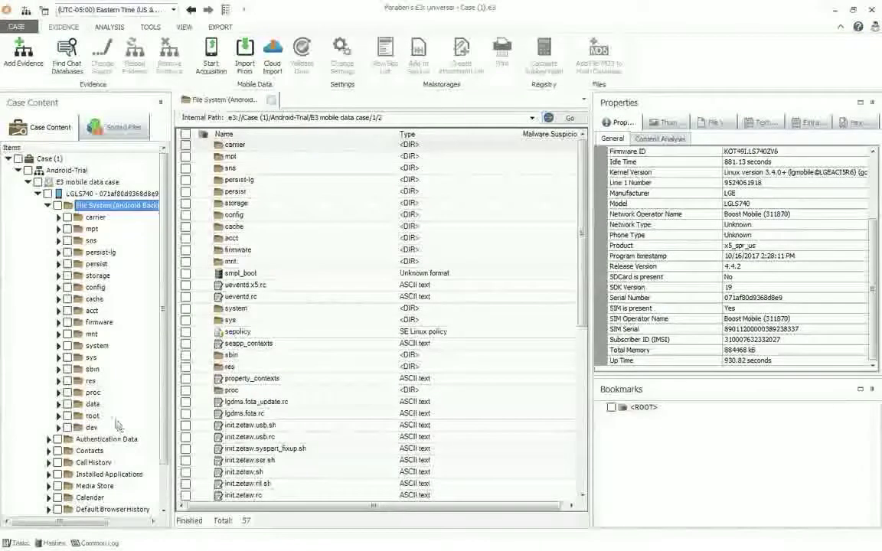
click(48, 206)
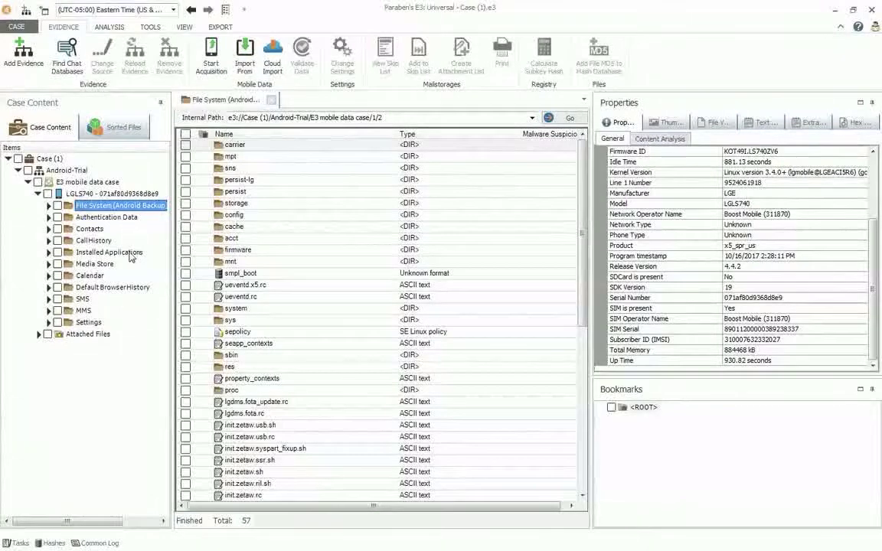
Start a Content Analysis of the LGLS740 phone with English as the language for extracting text from graphic files (OCR).
click(119, 196)
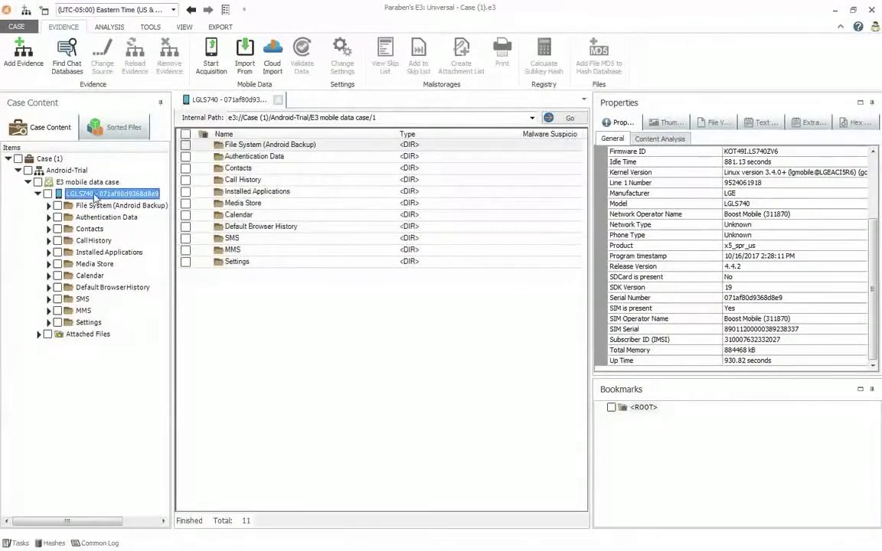
right_click(96, 197)
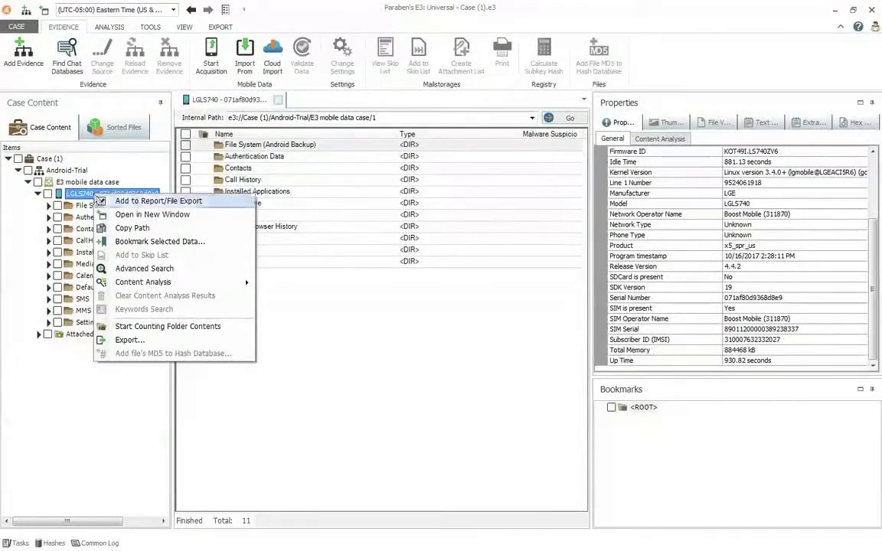
mouse_move(127, 283)
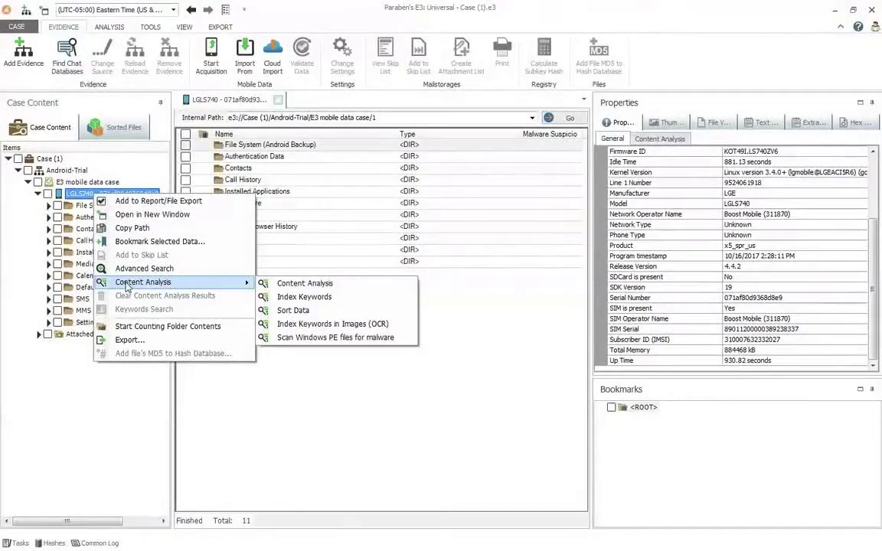
click(350, 289)
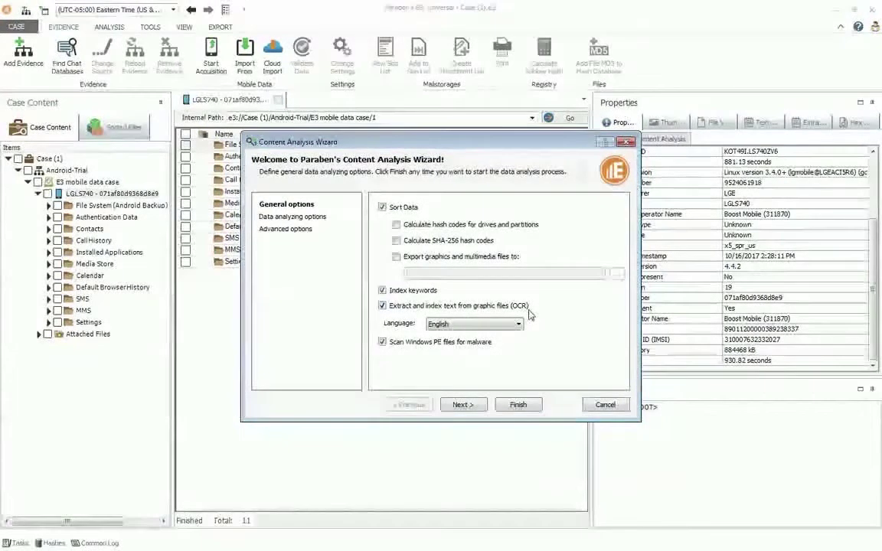
click(516, 325)
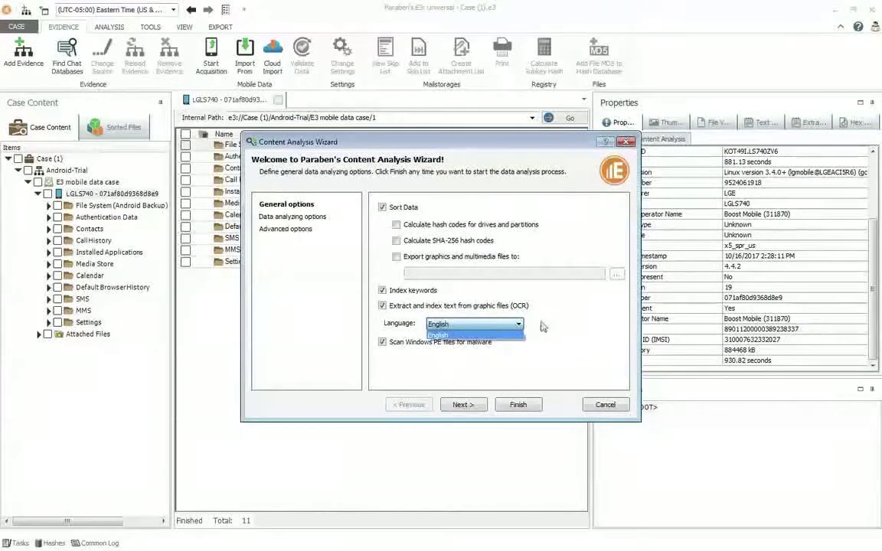
click(490, 335)
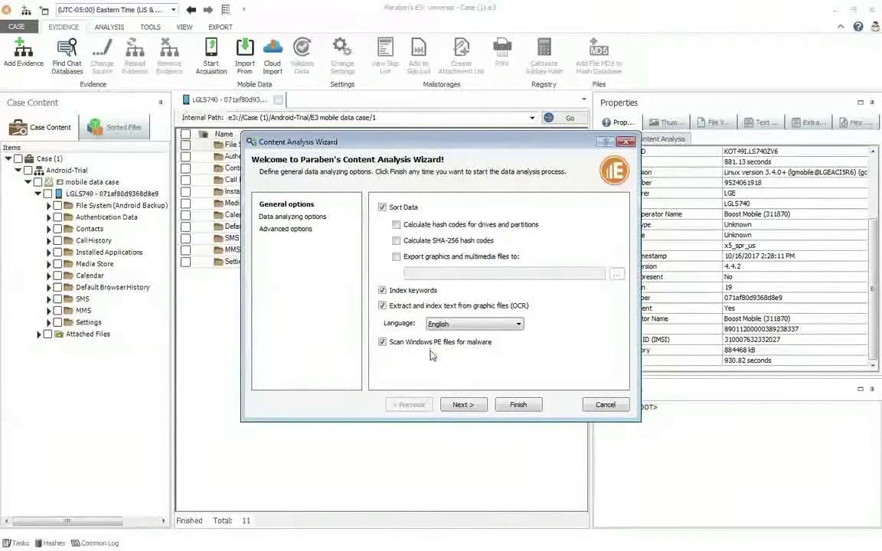
Keep the default data analyzing and advanced options of the Content Analysis and run it.
click(460, 405)
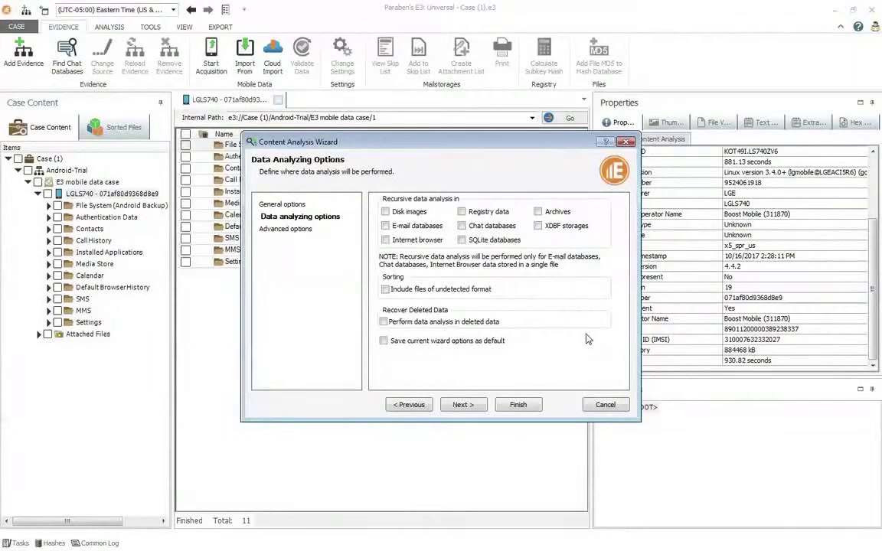
click(476, 406)
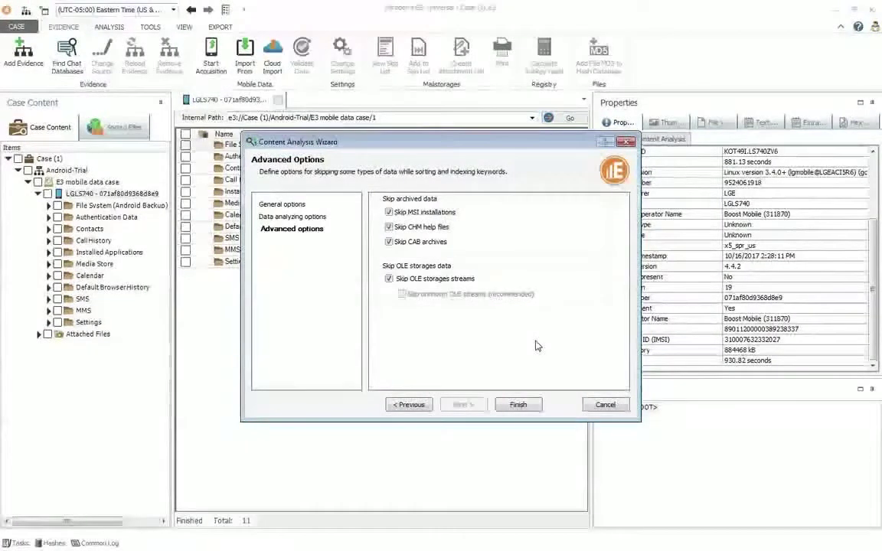
click(519, 406)
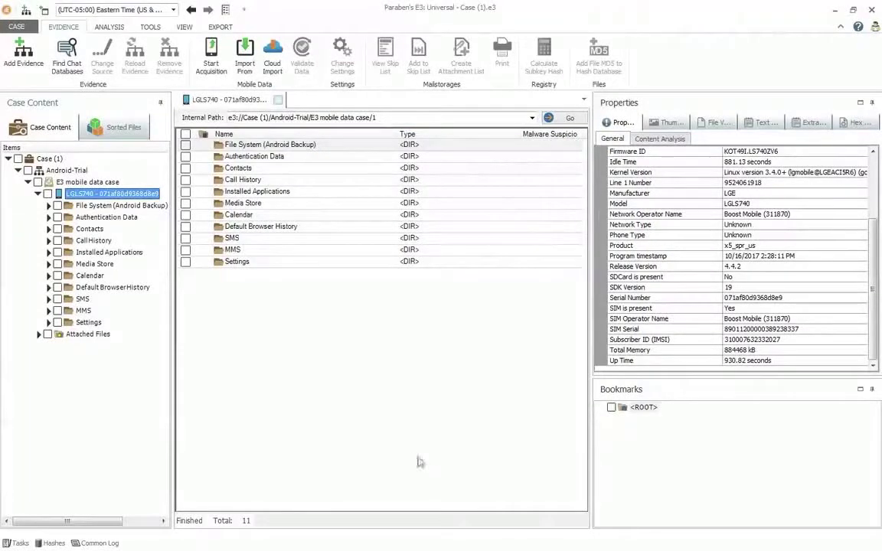
View the phone's Authentication Data and Contacts folders and check the running Content Analysis task.
click(77, 217)
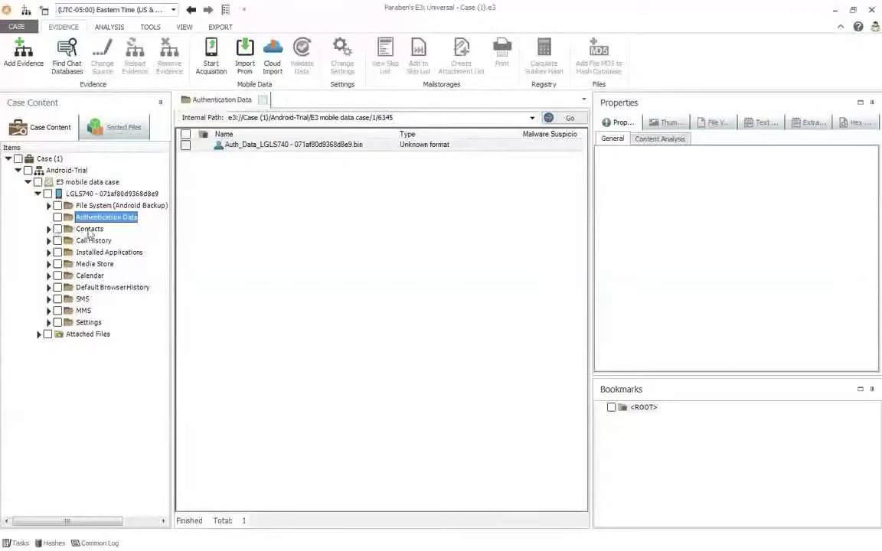
click(84, 230)
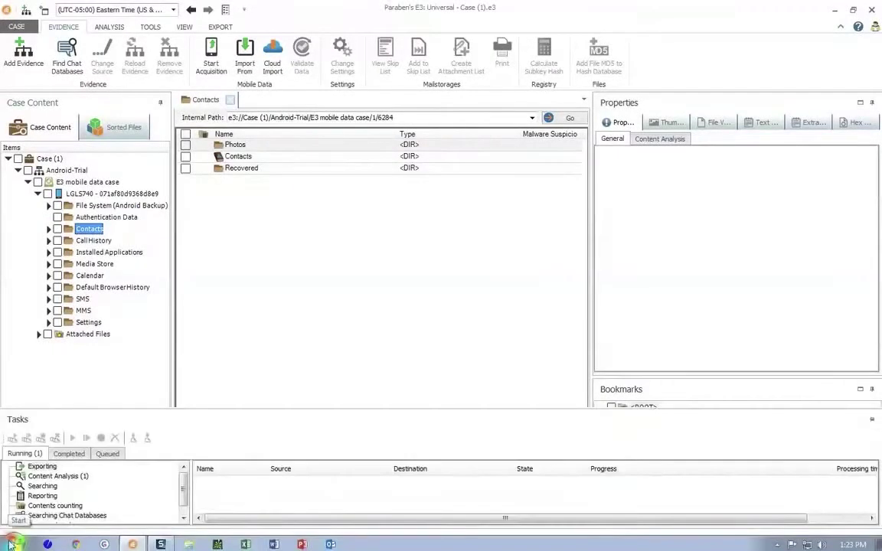
click(82, 476)
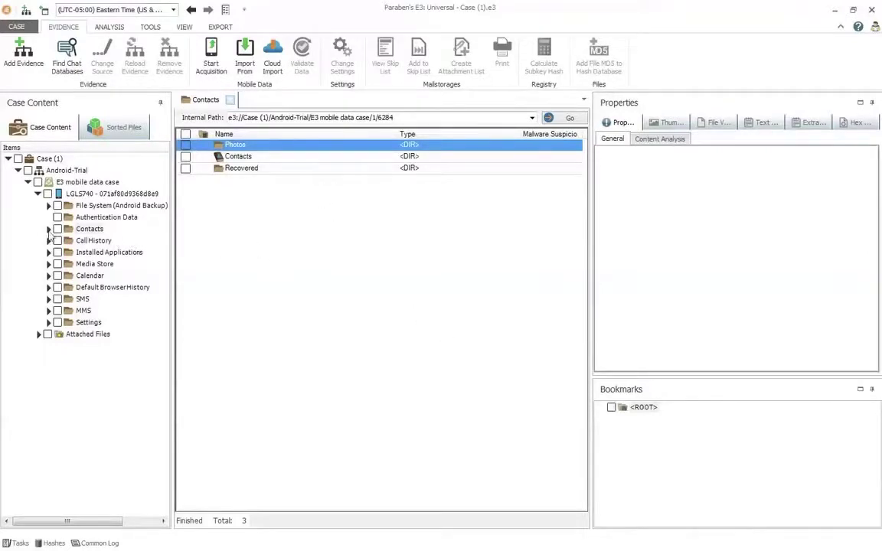
Open the phone's contact list and view the details of the Paraben Support and Paraben Main contacts.
click(48, 229)
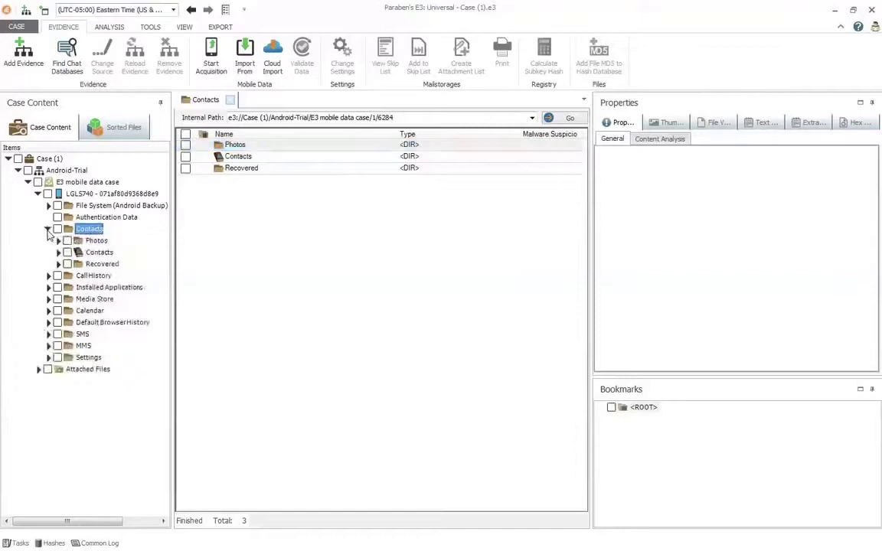
click(103, 252)
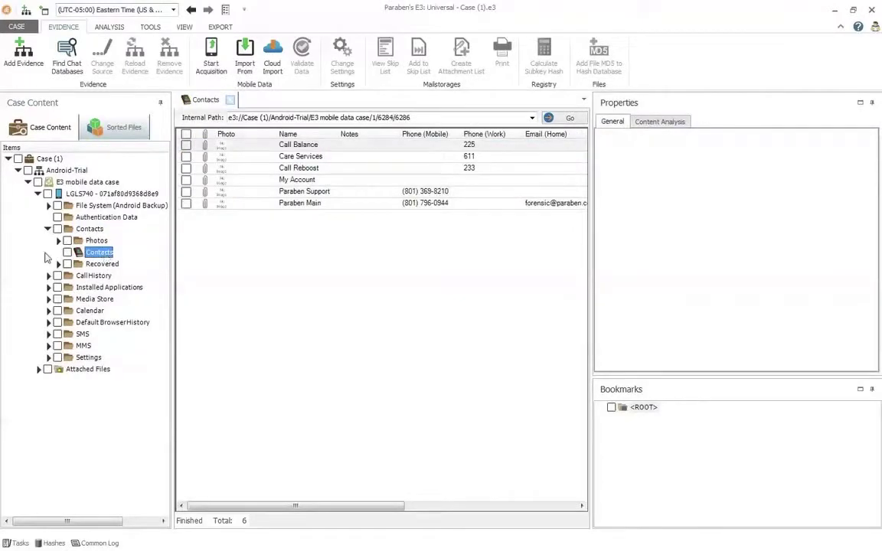
click(293, 191)
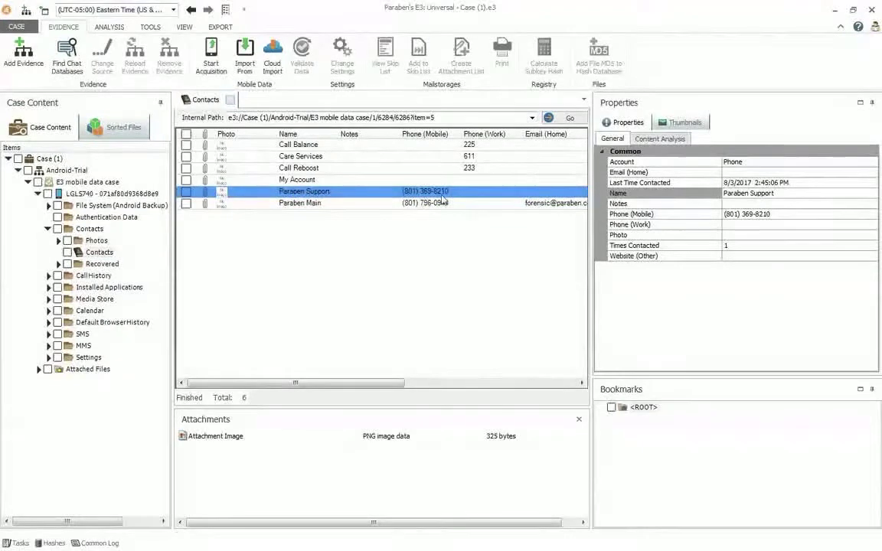
click(388, 204)
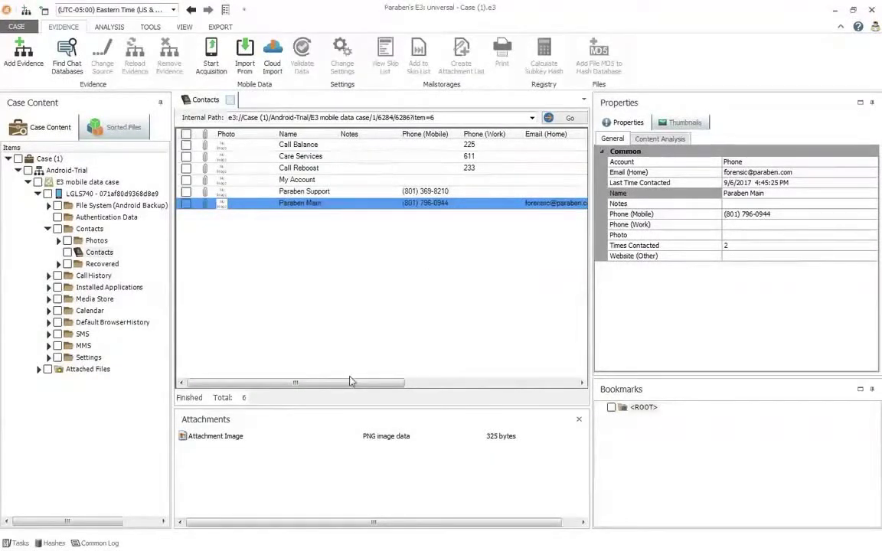
Examine the Paraben Main contact's attached image in the text and thumbnail views.
click(664, 124)
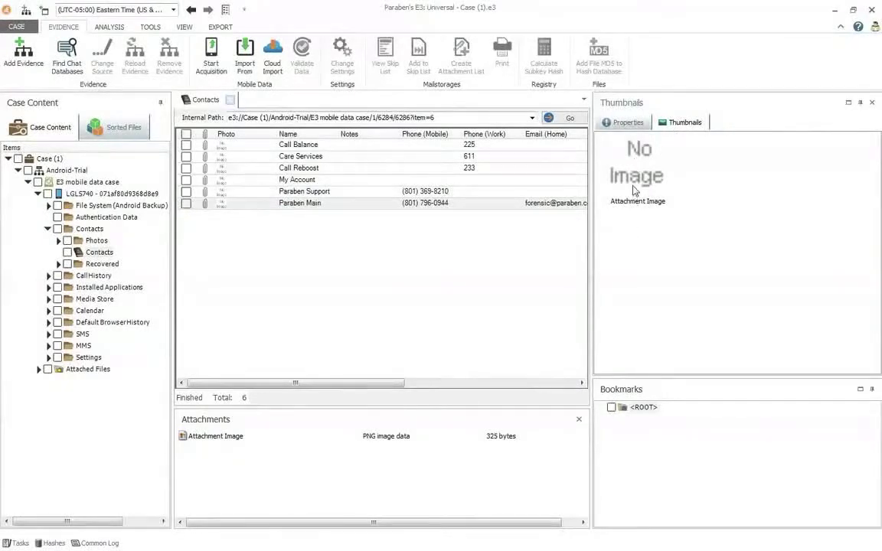
click(227, 443)
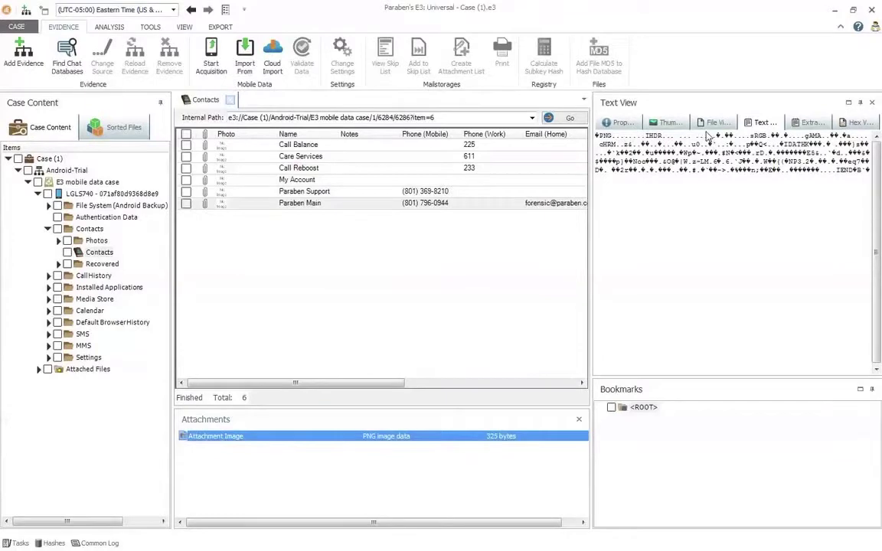
click(684, 124)
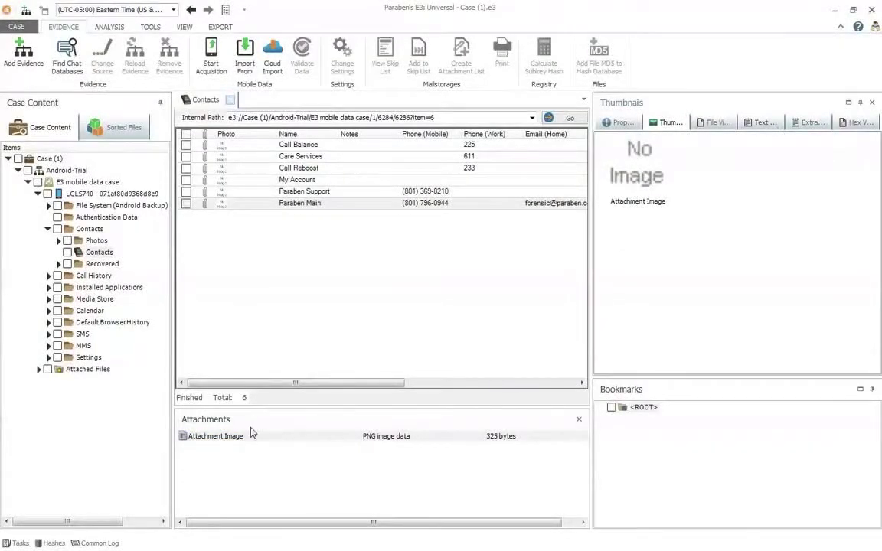
View the recovered contact records and collapse the Contacts folder.
click(98, 264)
key(Up)
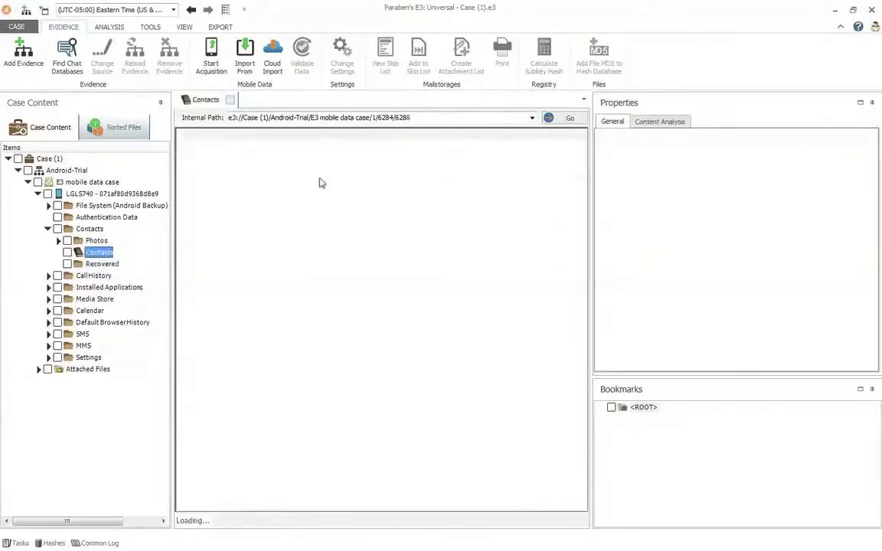
click(102, 265)
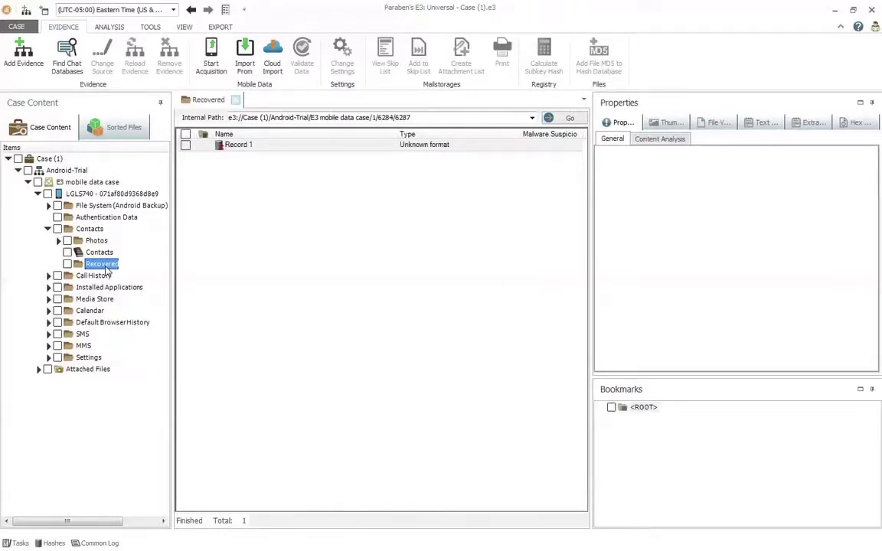
click(47, 229)
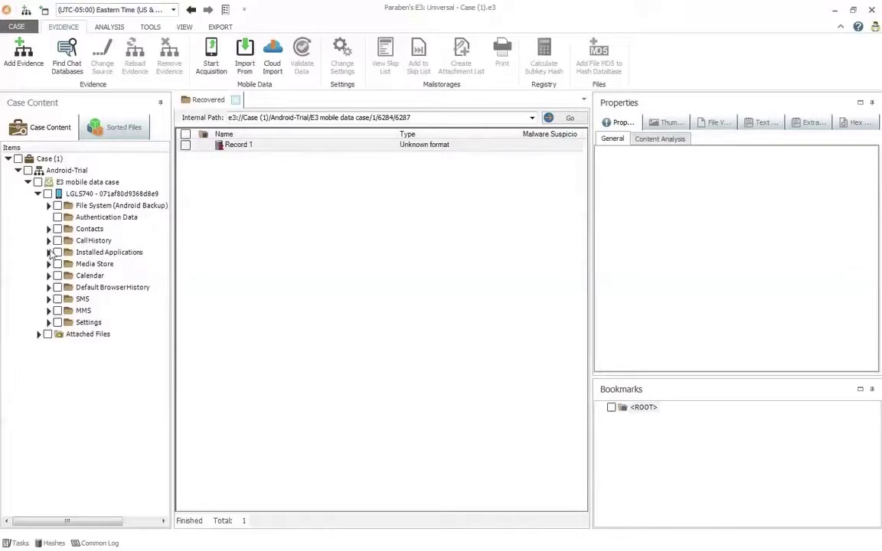
Open the SMS History and read the text of its messages.
click(48, 298)
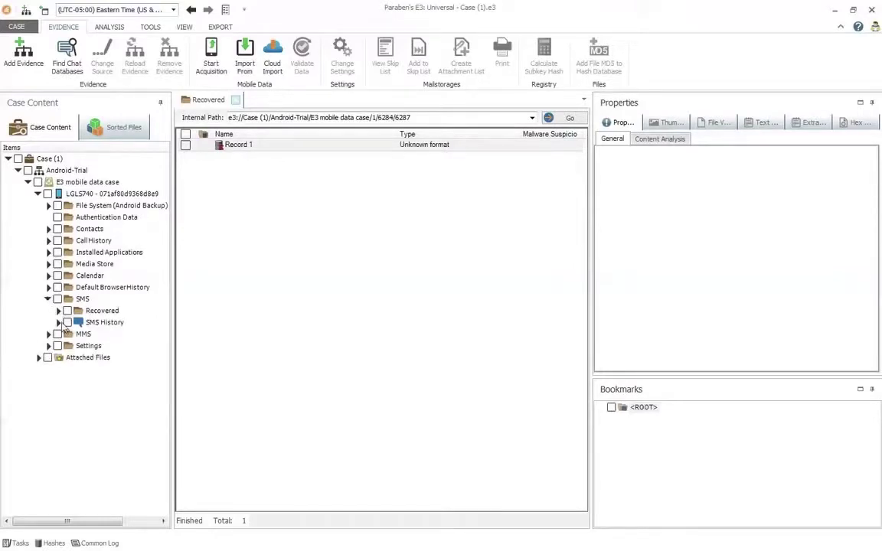
click(61, 323)
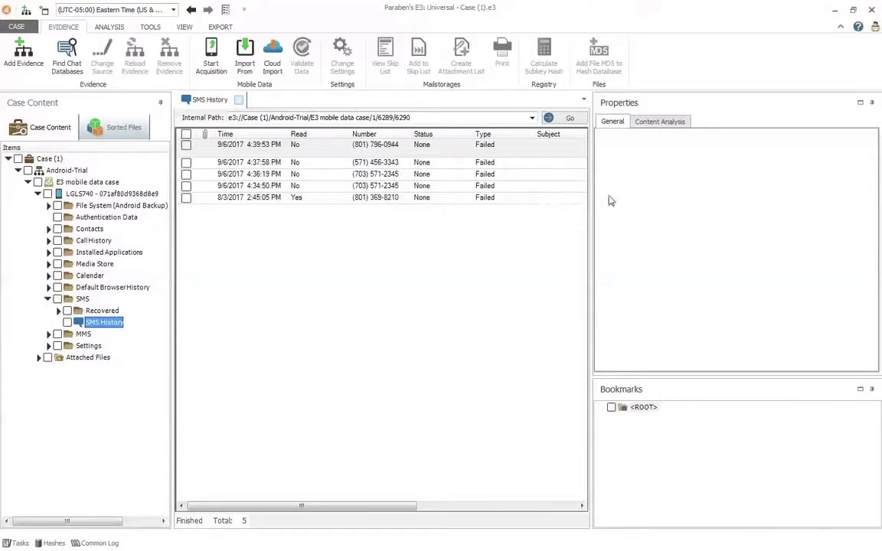
click(571, 508)
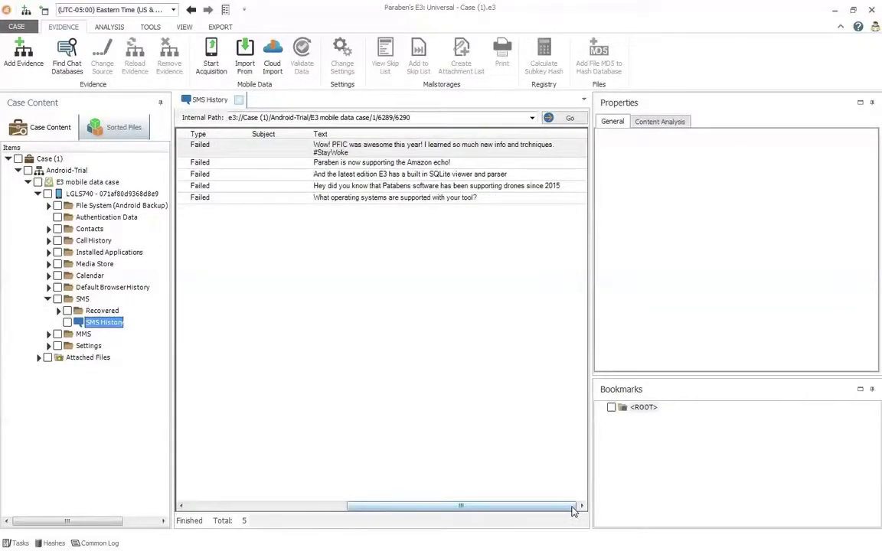
click(473, 146)
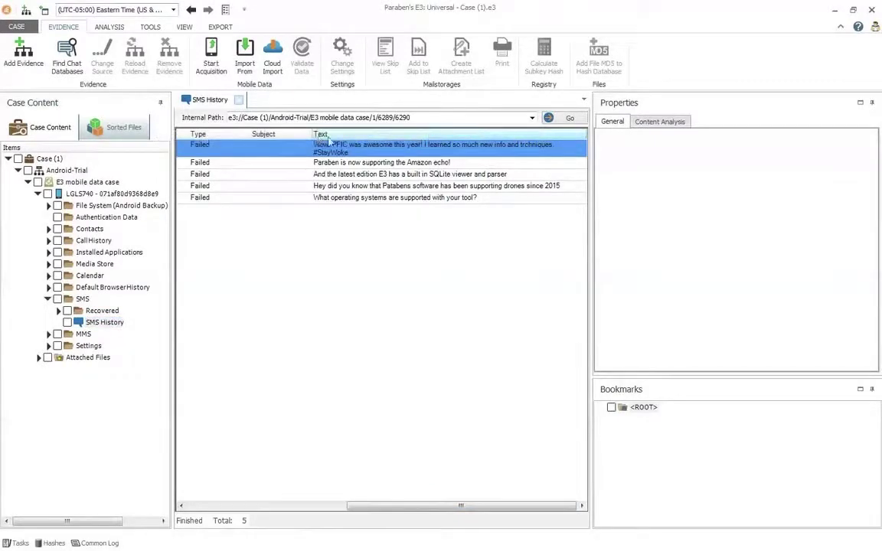
Move the Text column of the SMS History directly after the Time column.
scroll(394, 450, left, 3)
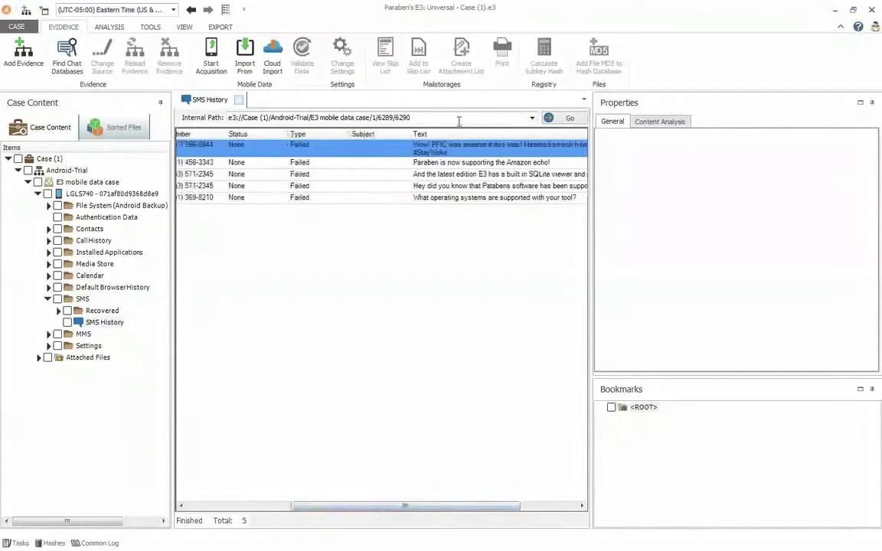
drag(420, 134, 229, 134)
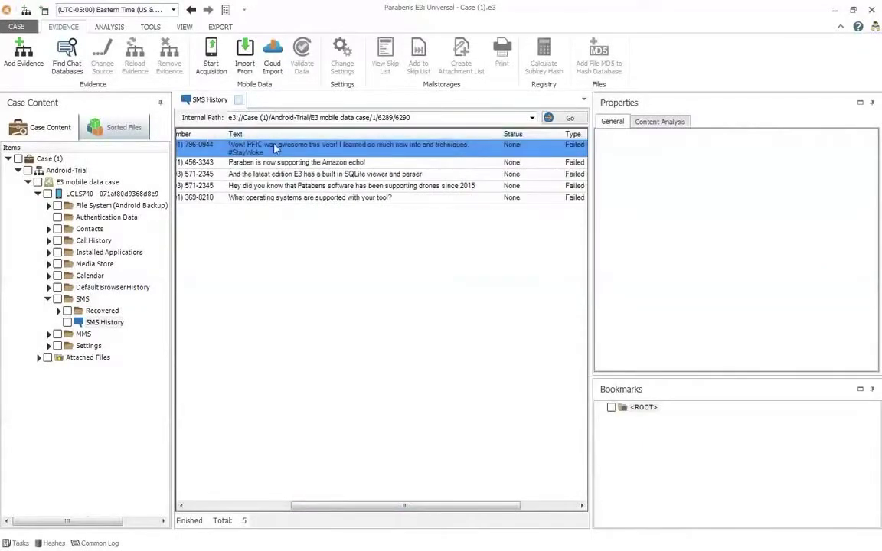
drag(331, 507, 259, 511)
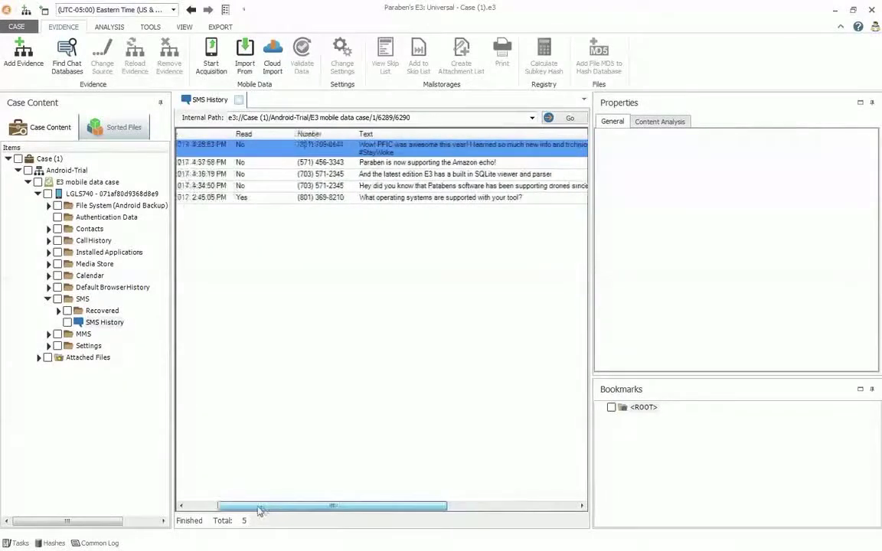
drag(372, 135, 236, 133)
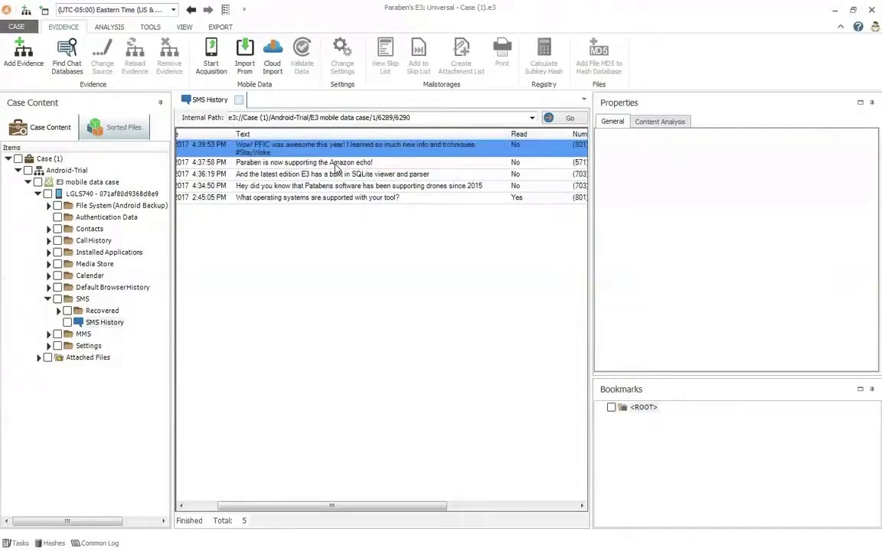
drag(264, 506, 205, 507)
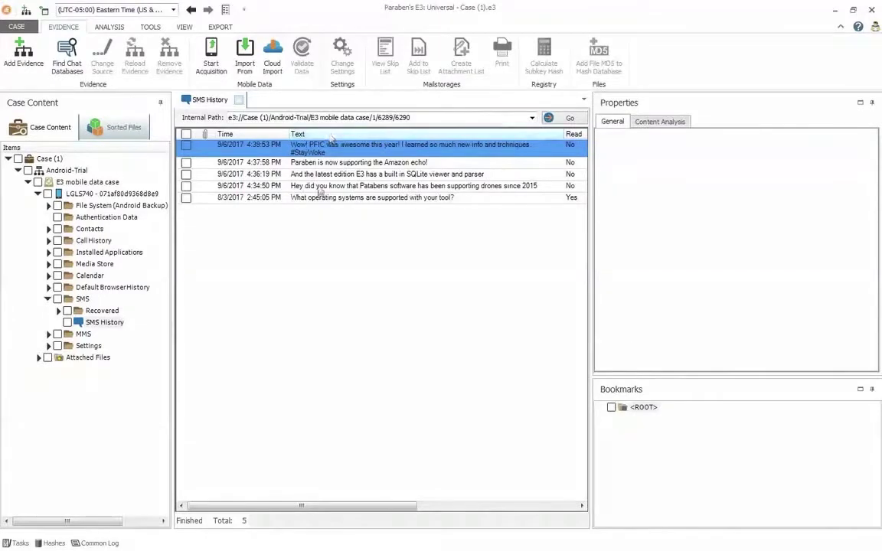
Expand the MMS folder and examine its Attachments and MMS History.
click(49, 335)
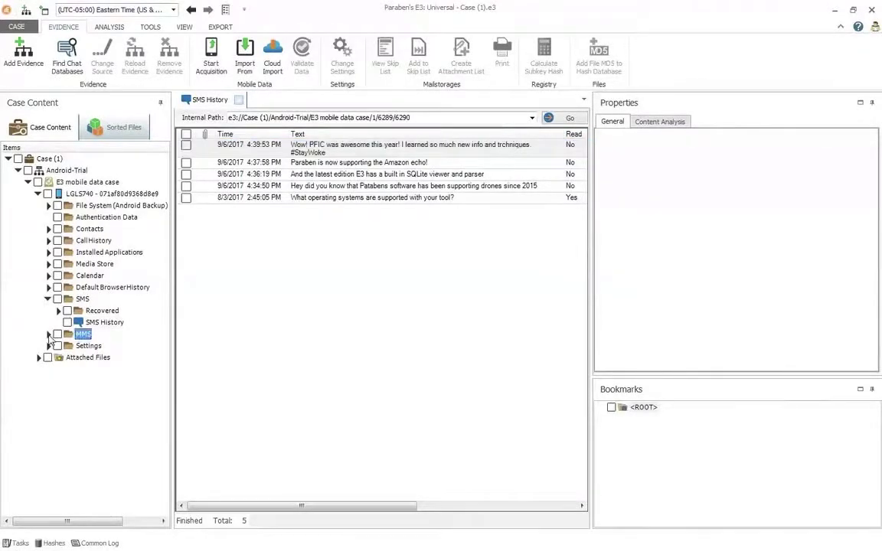
click(49, 335)
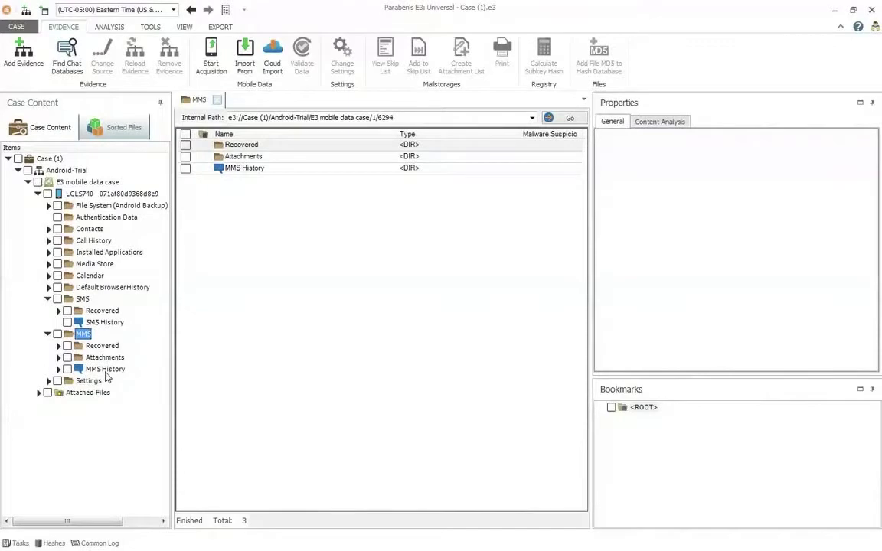
click(106, 370)
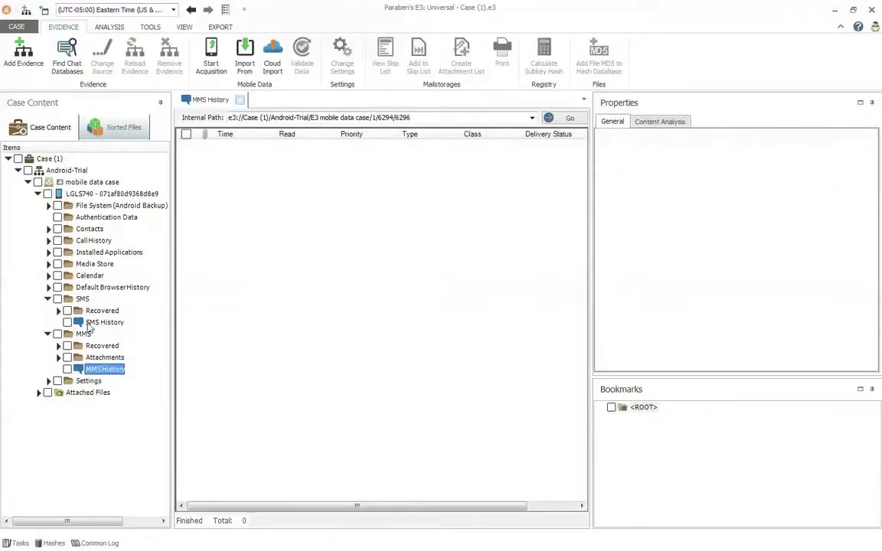
click(82, 300)
click(83, 335)
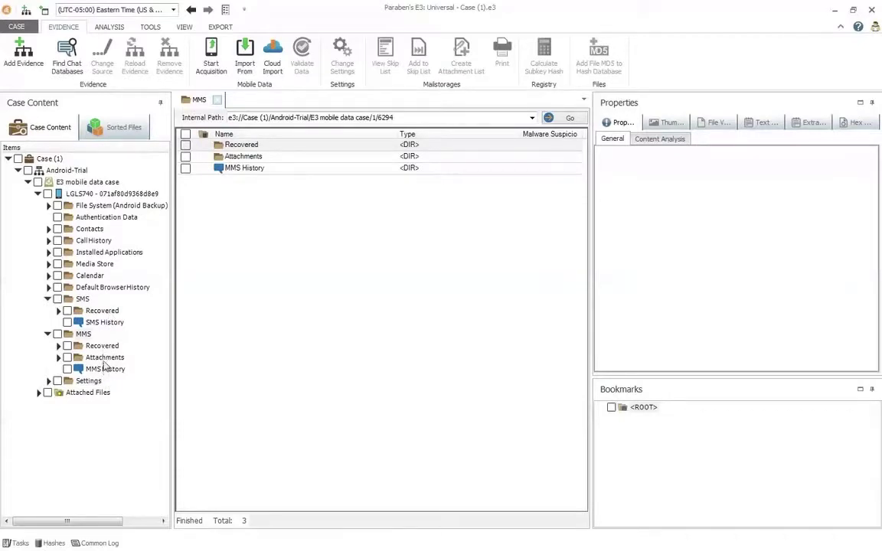
click(104, 357)
click(108, 371)
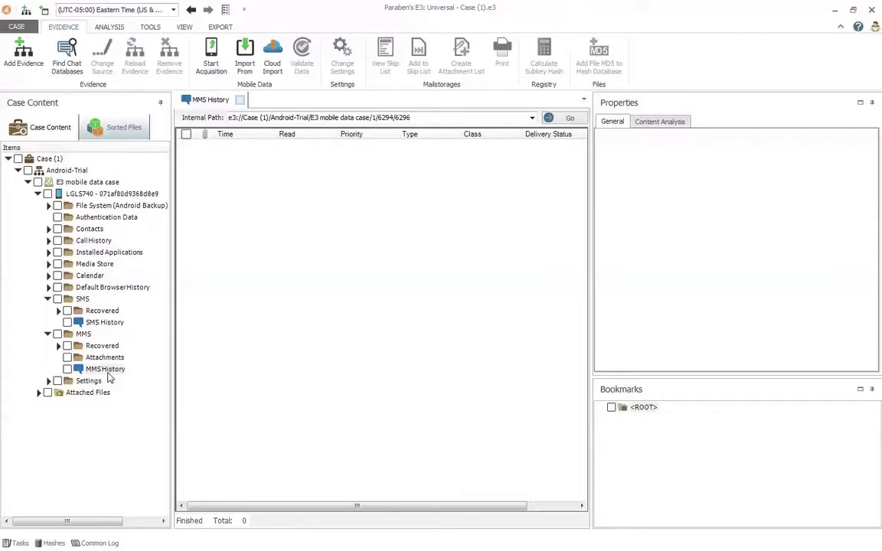
Collapse the MMS and SMS folders and display the LGLS740 phone's folders and device properties.
click(83, 334)
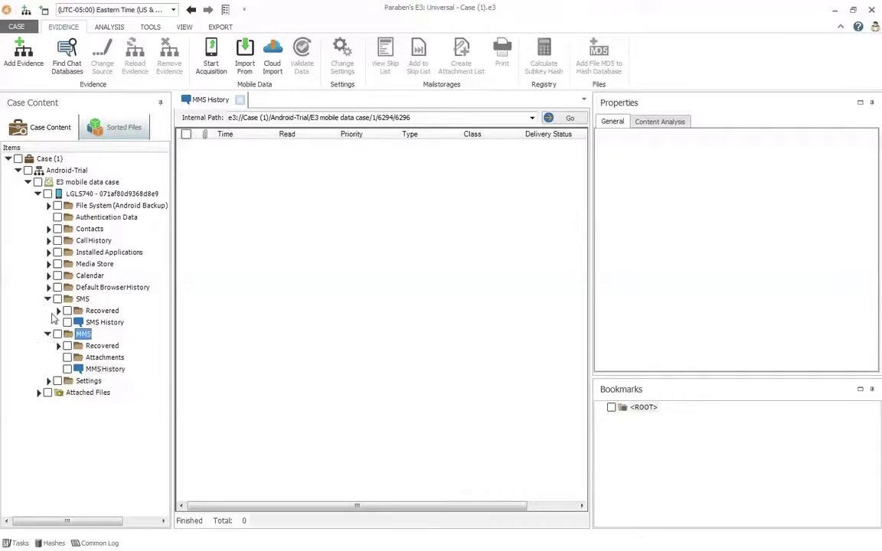
key(Left)
click(48, 299)
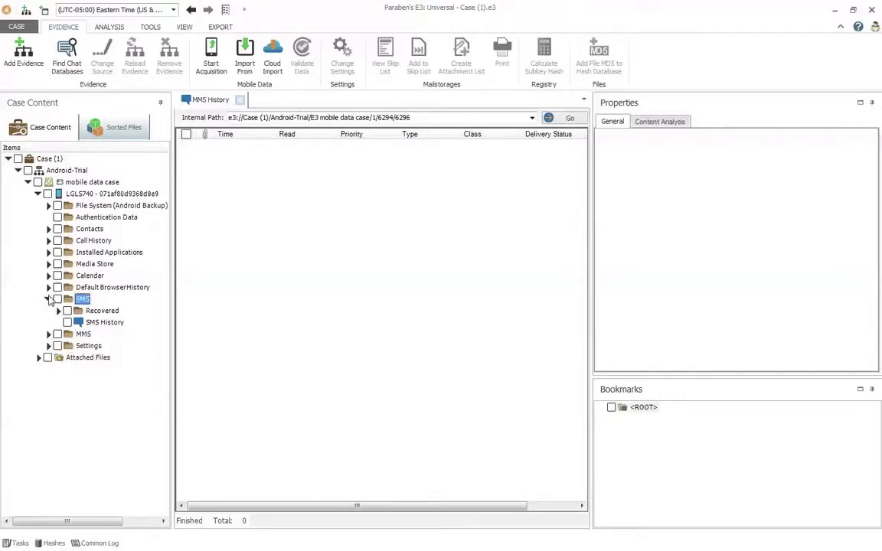
click(48, 299)
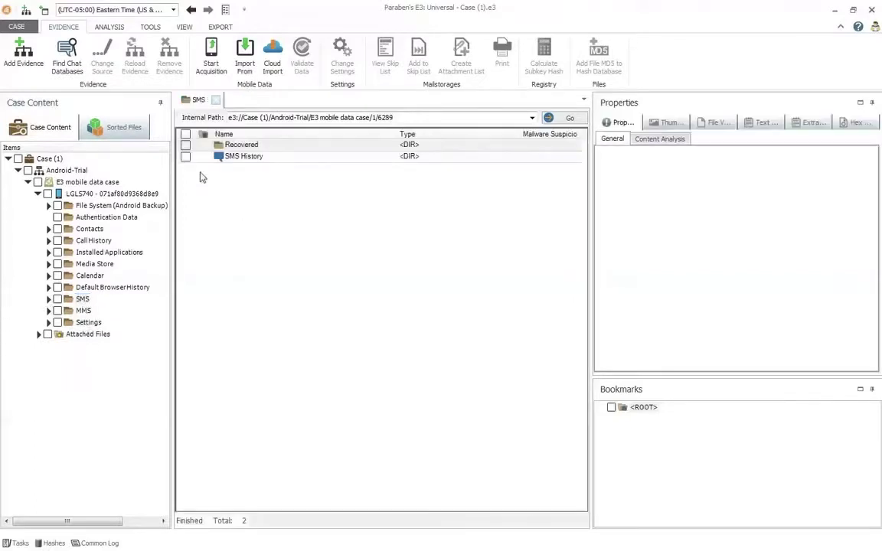
click(142, 196)
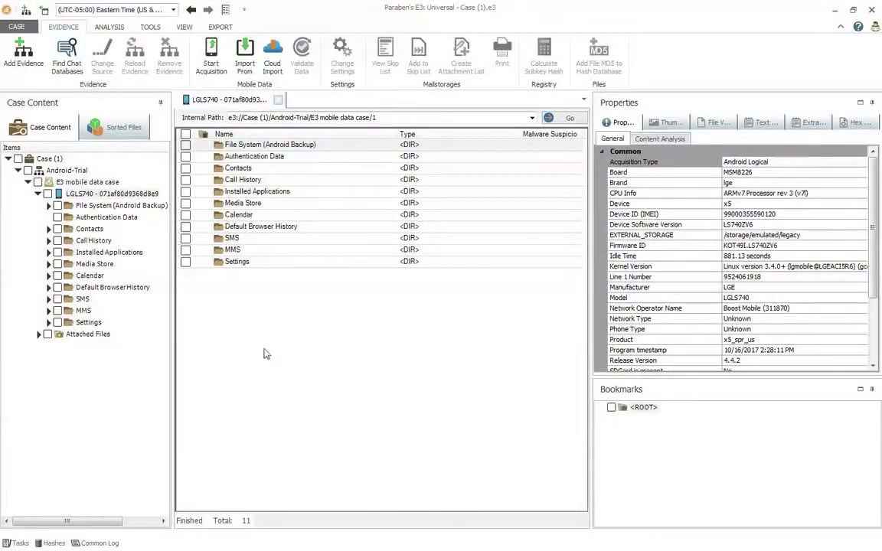
Open the Installed Application List and view the properties and attachments of the Instagram app.
click(126, 255)
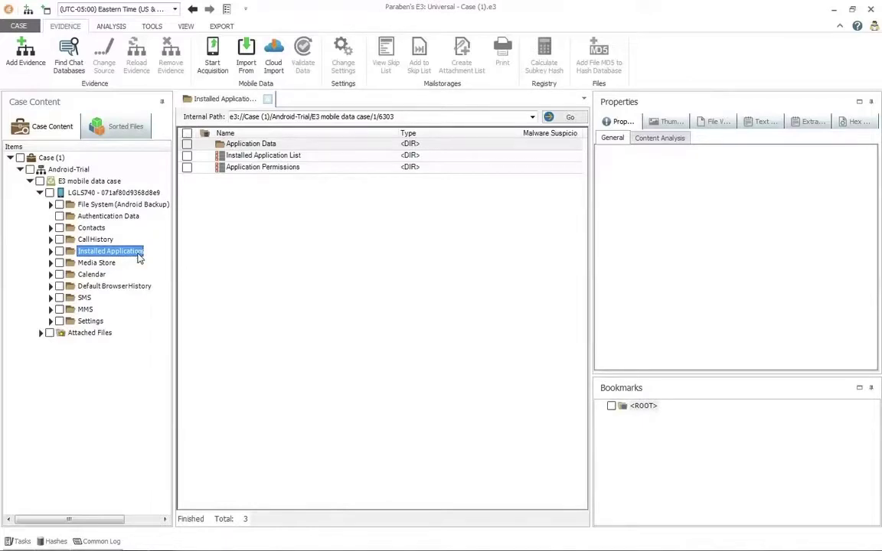
double_click(141, 259)
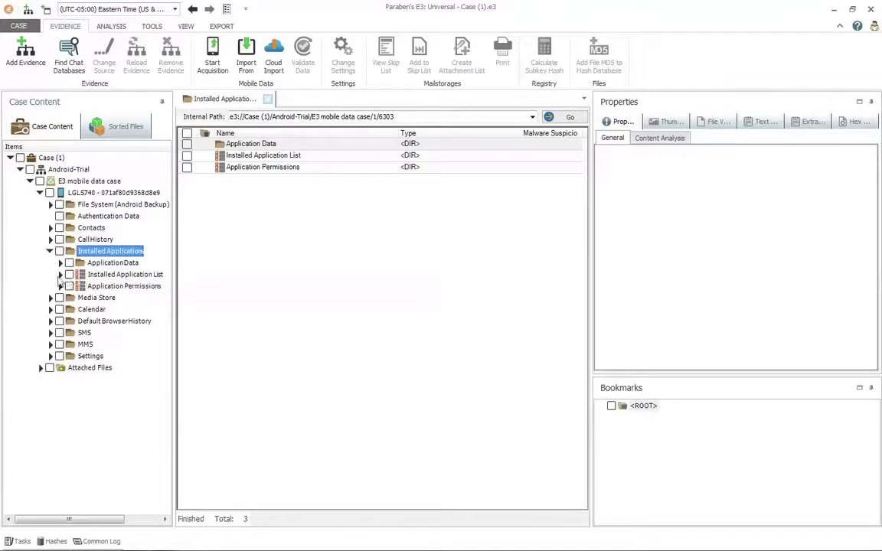
click(59, 274)
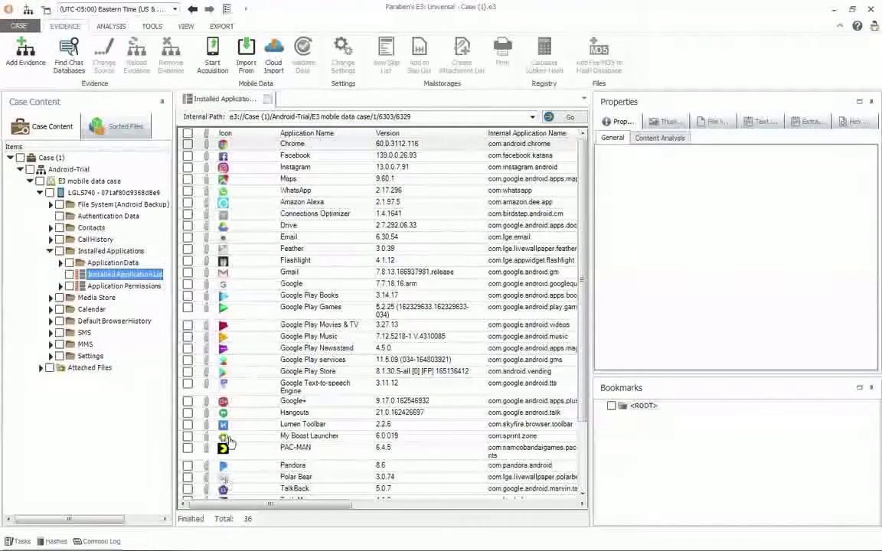
click(311, 168)
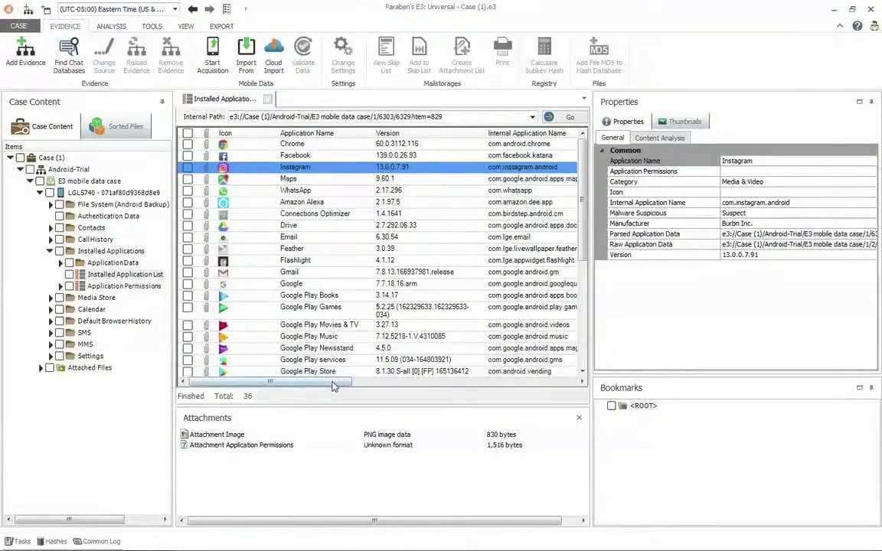
Fit the Parsed Application Data column to its contents and navigate to Instagram's parsed data.
drag(331, 382, 470, 395)
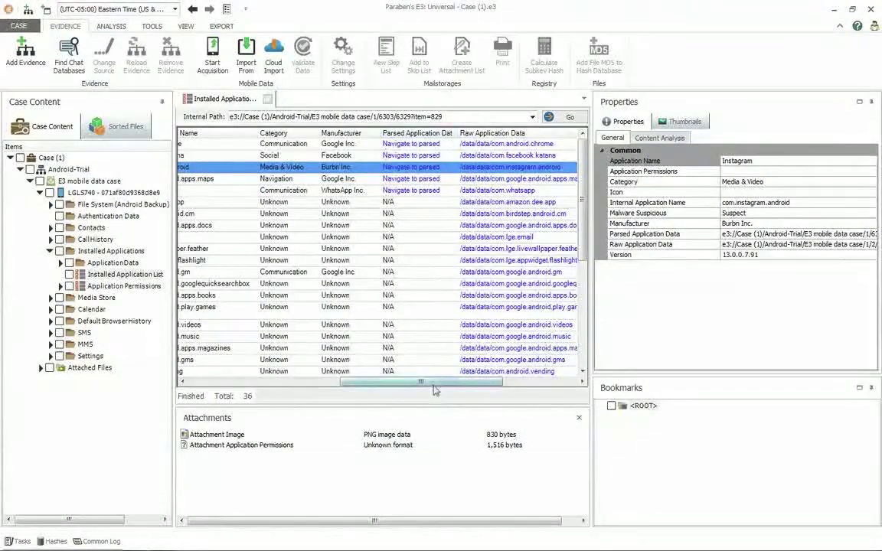
drag(434, 382, 474, 390)
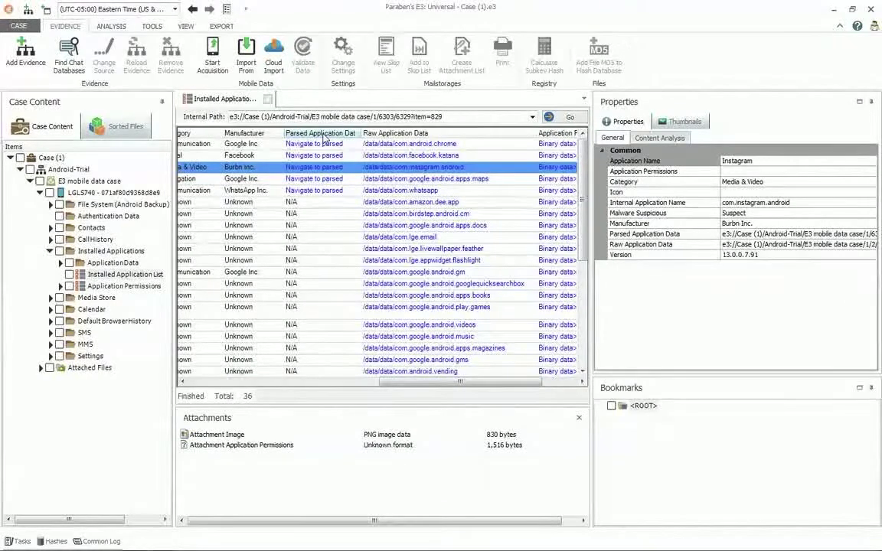
double_click(360, 133)
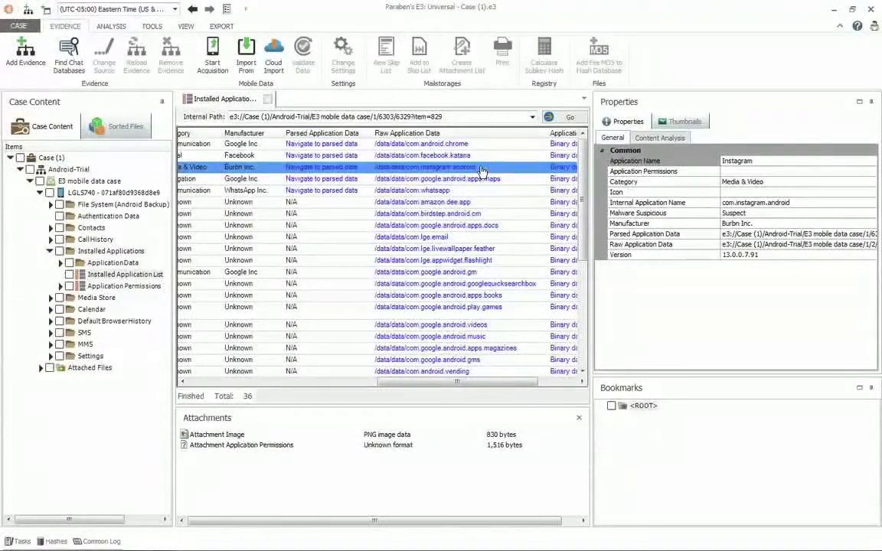
click(310, 170)
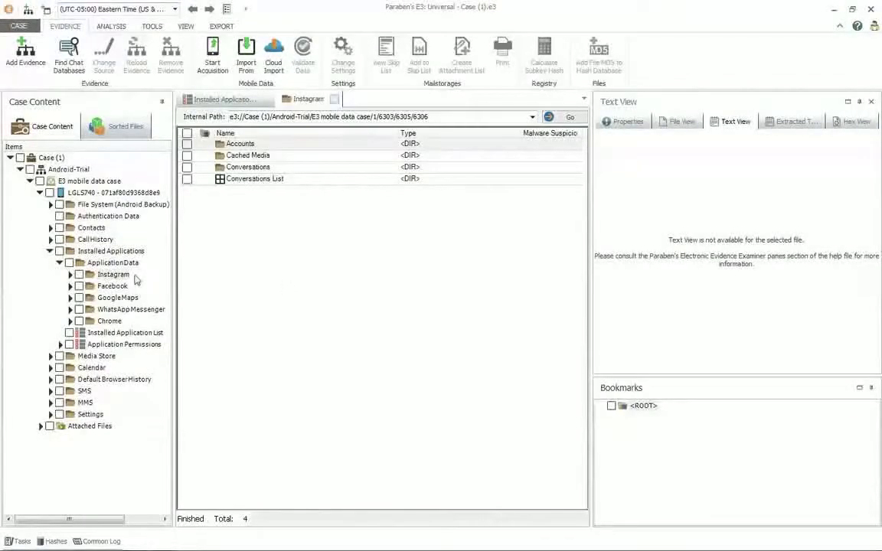
Expand the Instagram application data, view its Conversations List and display the properties of the message in the Conversations folder.
click(113, 273)
click(70, 275)
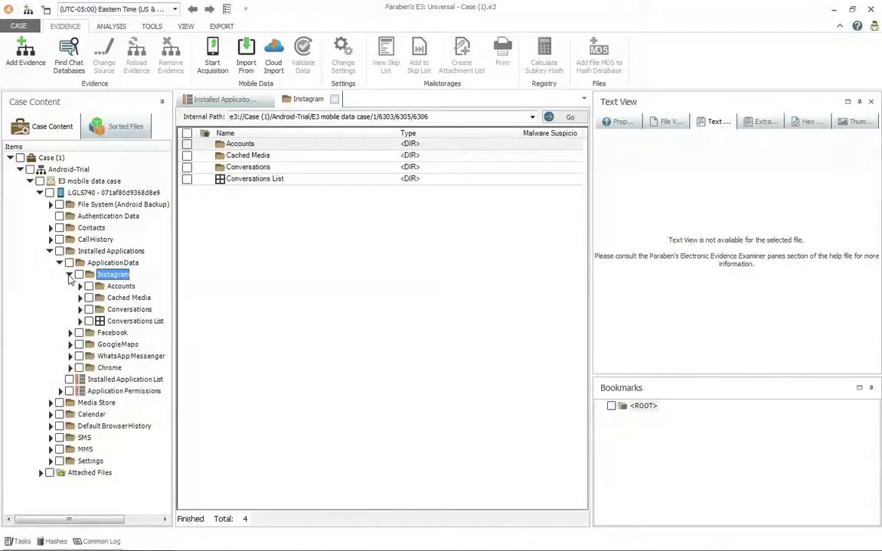
click(116, 322)
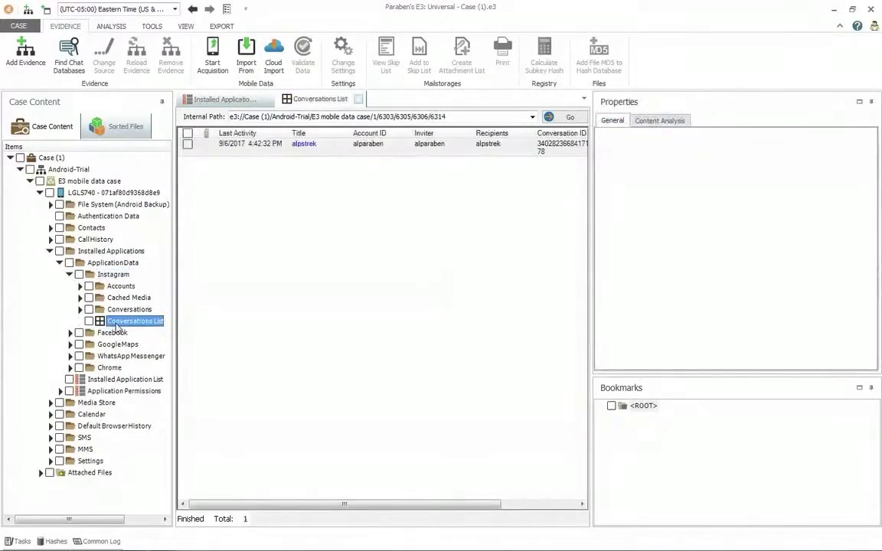
double_click(124, 310)
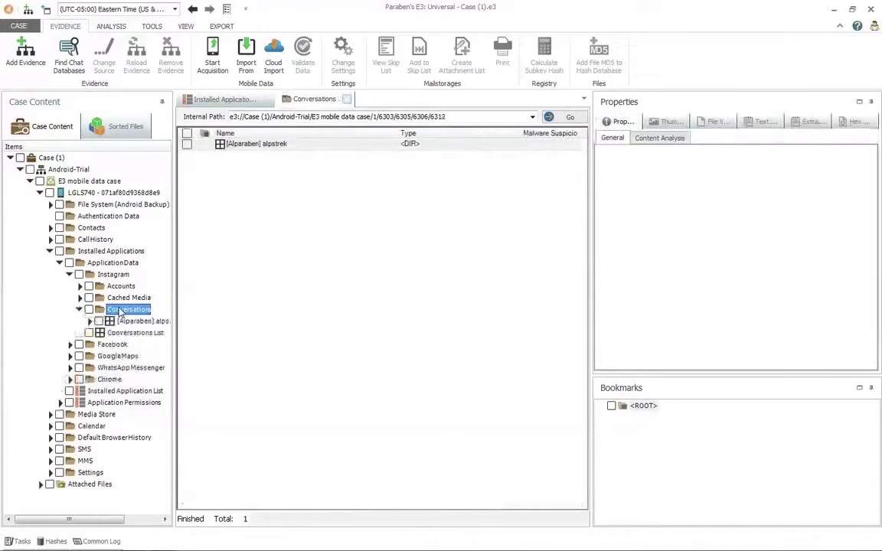
click(126, 321)
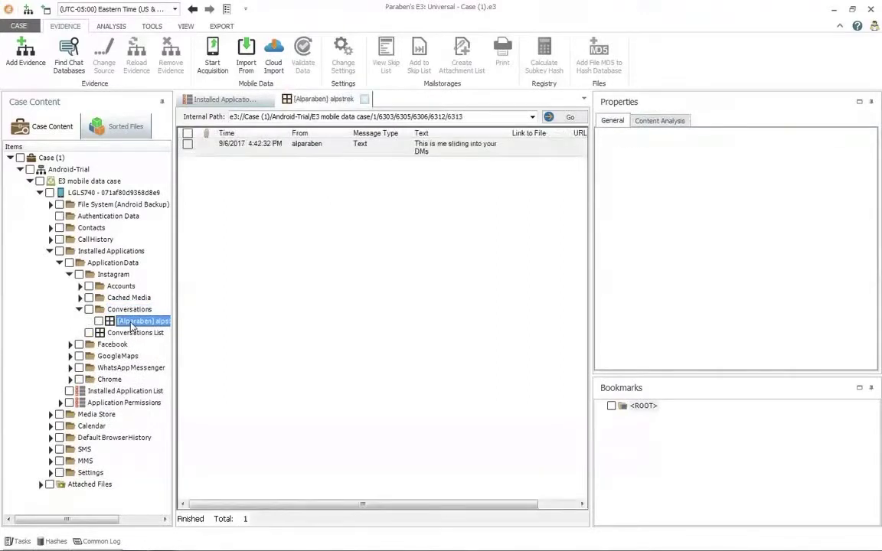
click(445, 154)
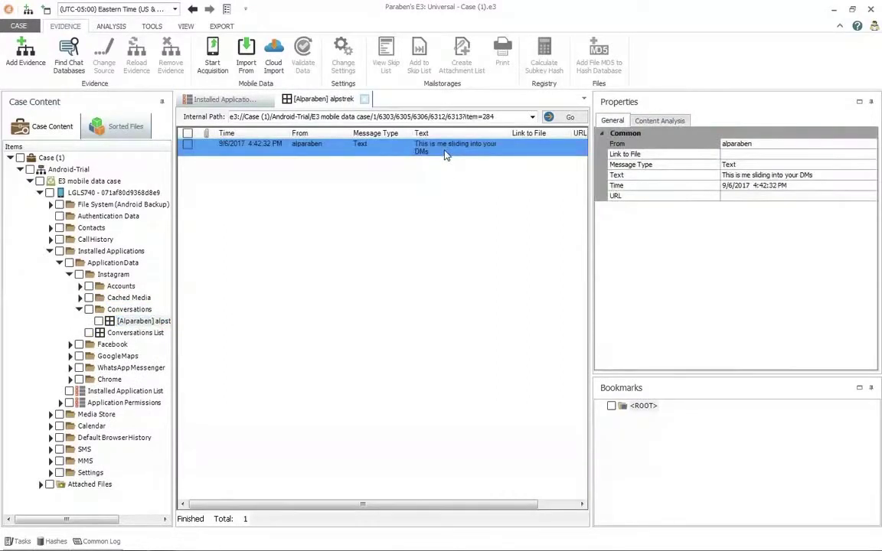
Open the Photo list in Instagram's Cached Media and navigate to the linked file b2965ec.clean.
double_click(128, 299)
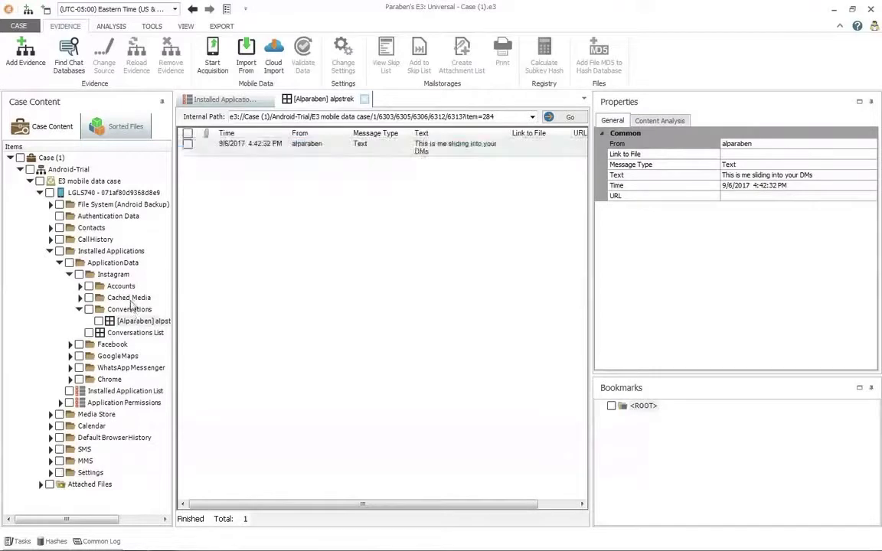
click(126, 310)
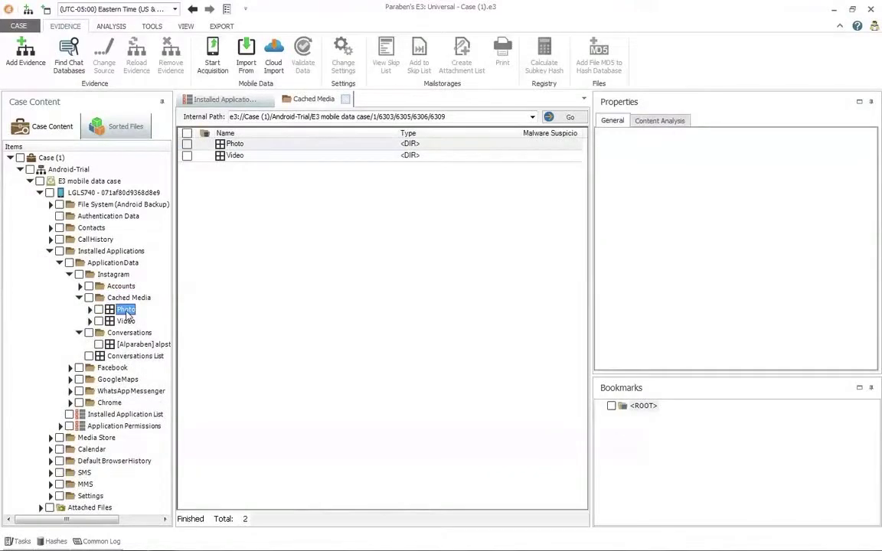
double_click(127, 310)
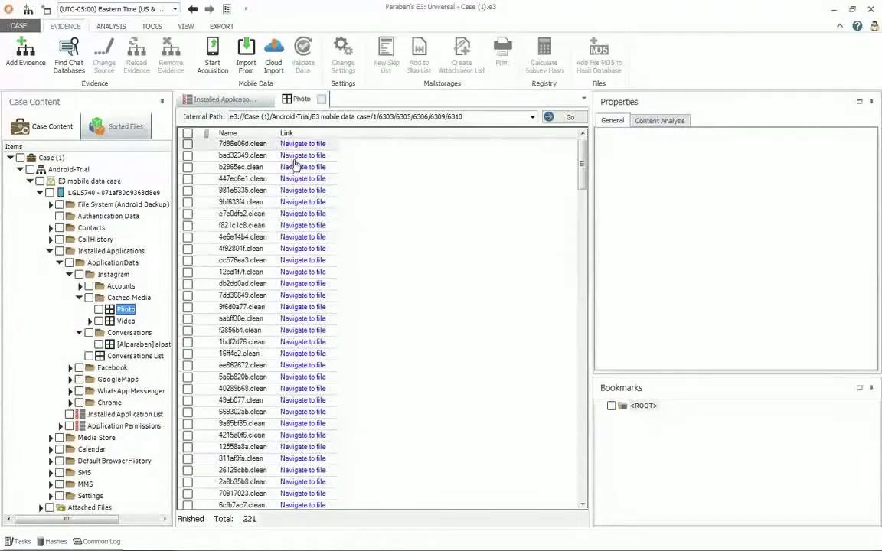
click(294, 164)
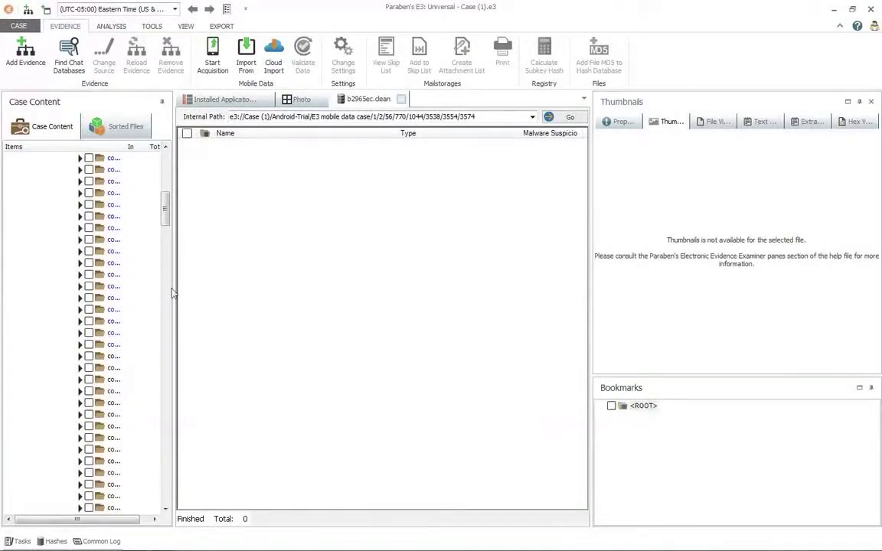
Widen the Case Content pane and reopen the Photo list under Instagram's Cached Media.
drag(174, 290, 242, 291)
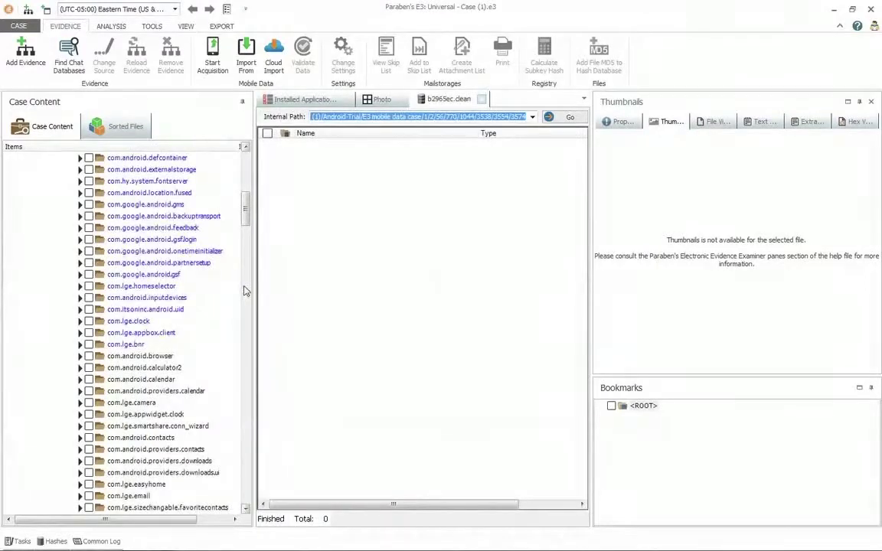
drag(245, 217, 245, 177)
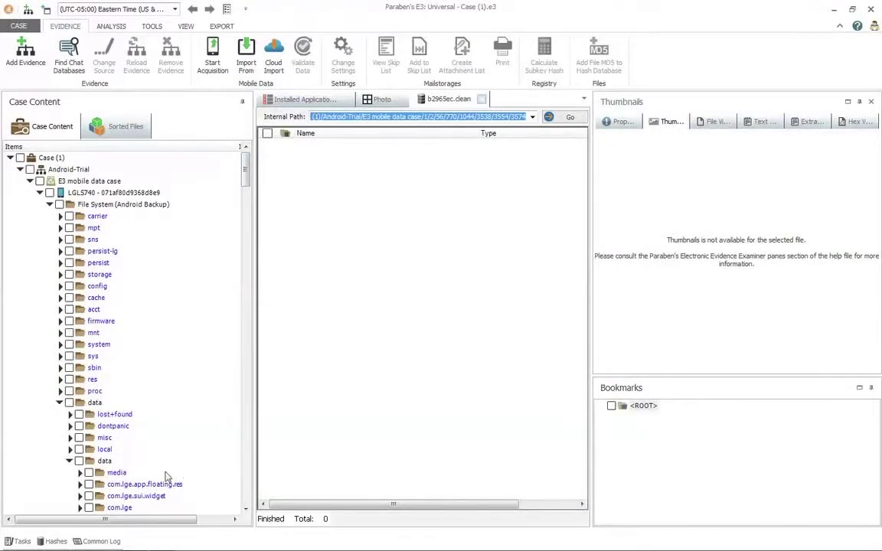
drag(245, 502, 245, 501)
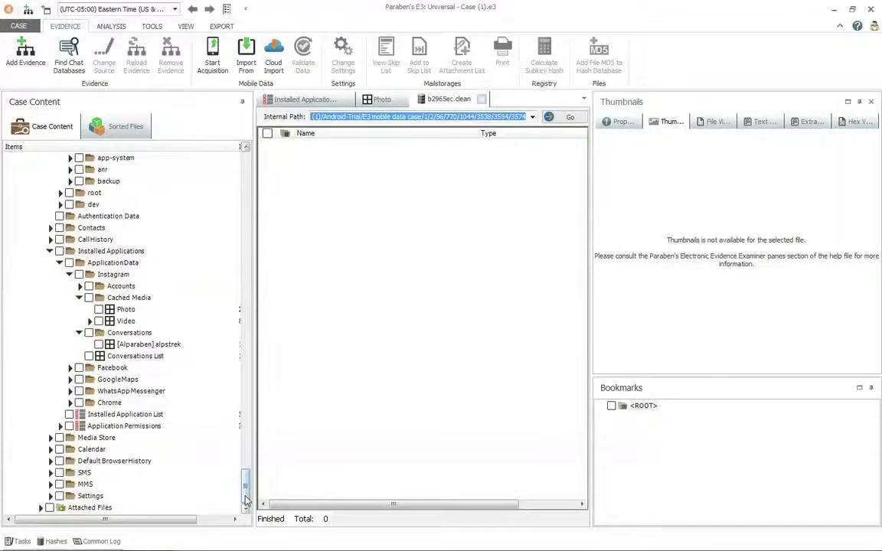
click(127, 310)
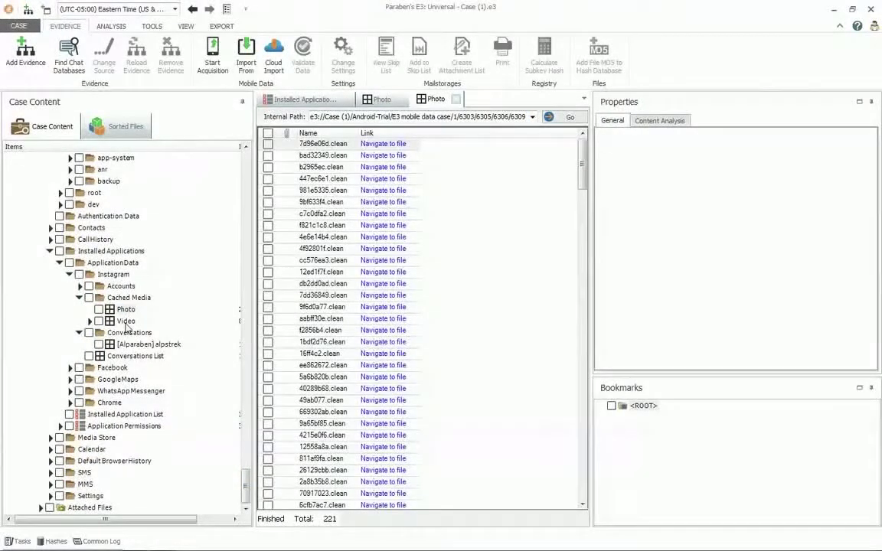
Examine the expanded File System (Android Backup) folders that lie above Instagram's application data in the case tree.
scroll(218, 176, up, 10)
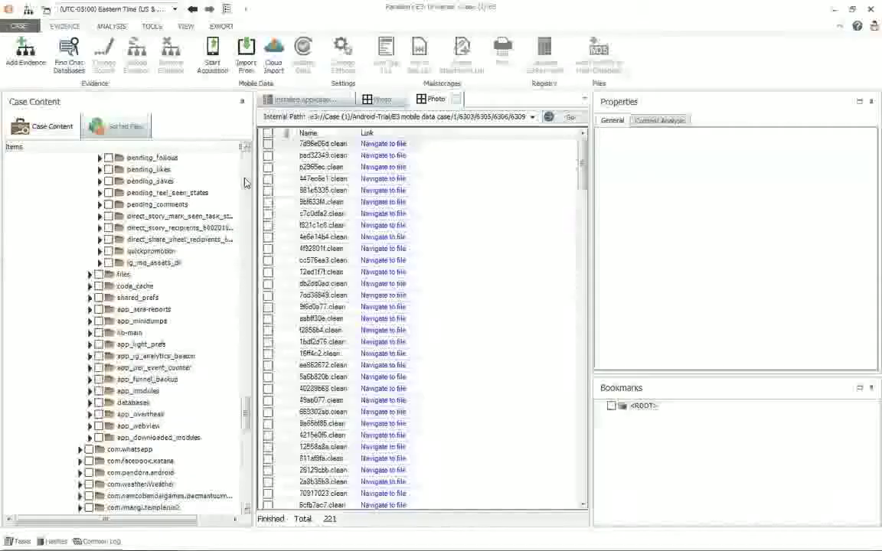
scroll(245, 182, up, 15)
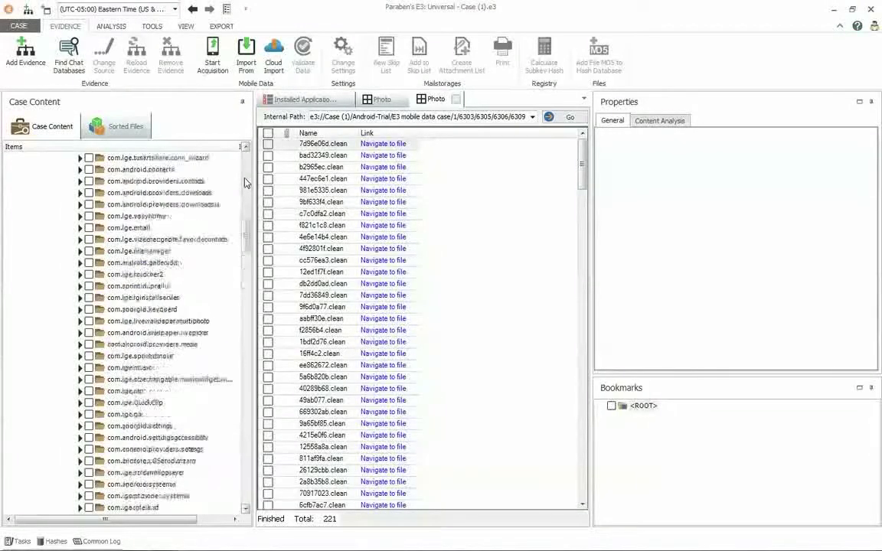
scroll(245, 182, up, 5)
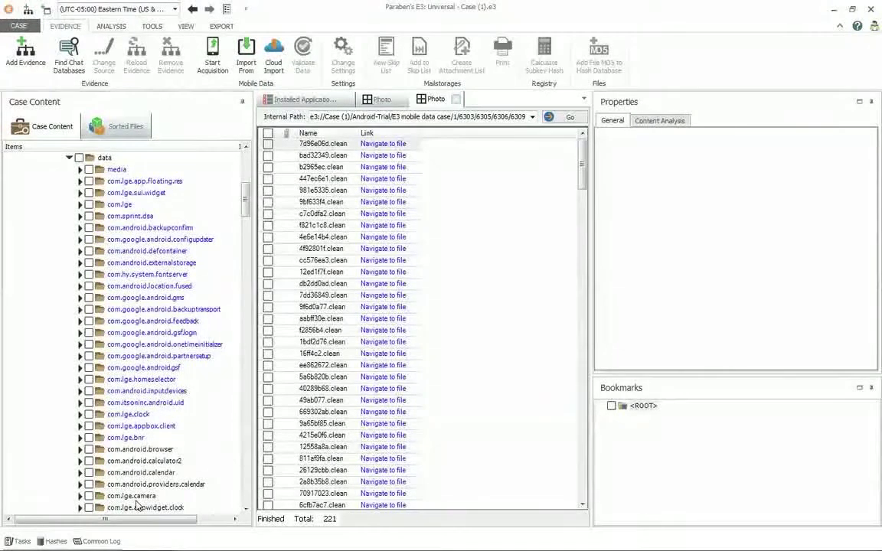
click(247, 490)
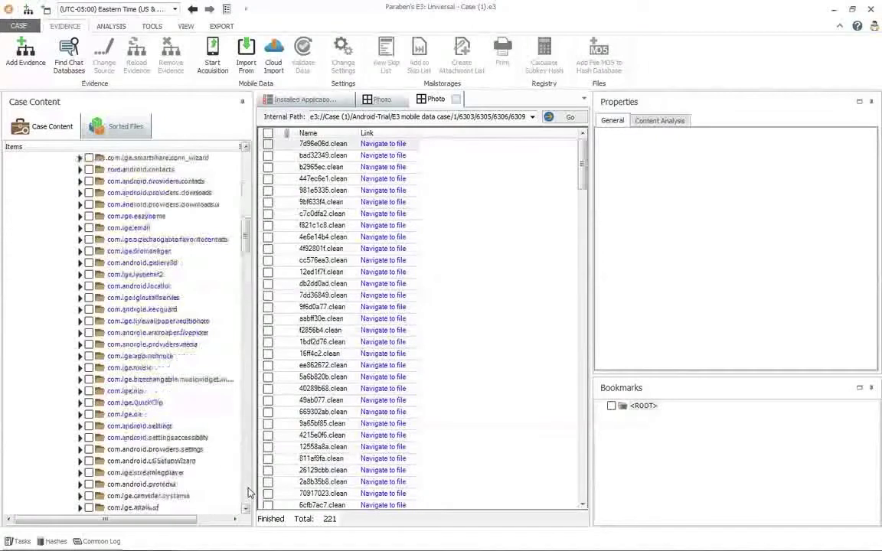
click(247, 490)
click(248, 490)
click(248, 490)
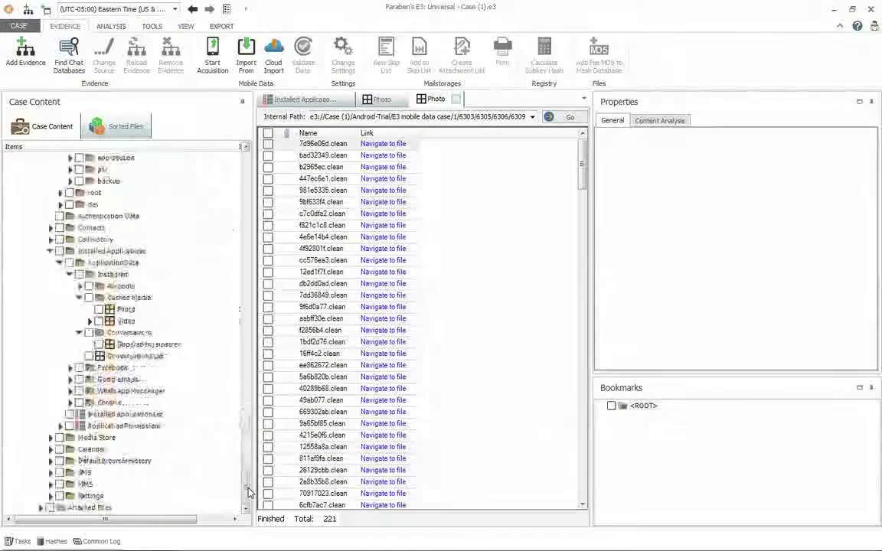
Reselect the cached Photo list and navigate from it to the linked file bad32349.clean.
click(125, 309)
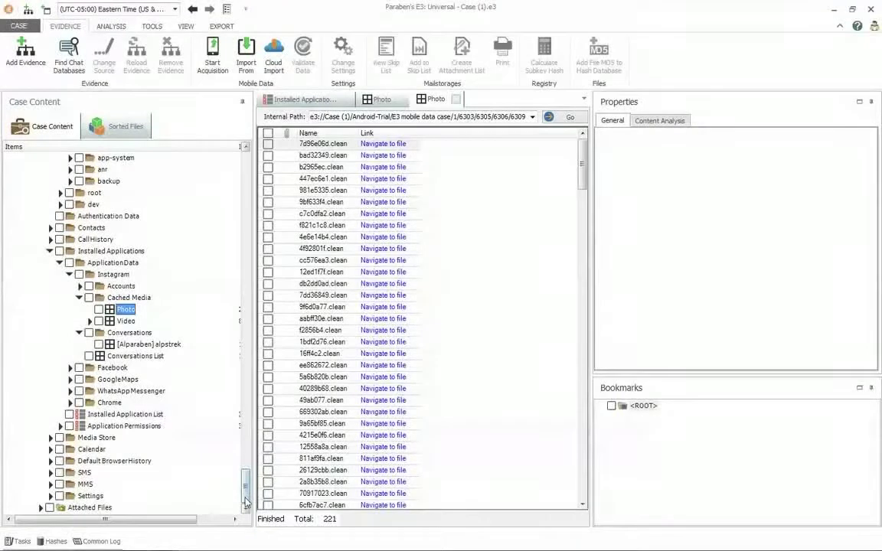
scroll(247, 476, up, 5)
scroll(247, 476, up, 10)
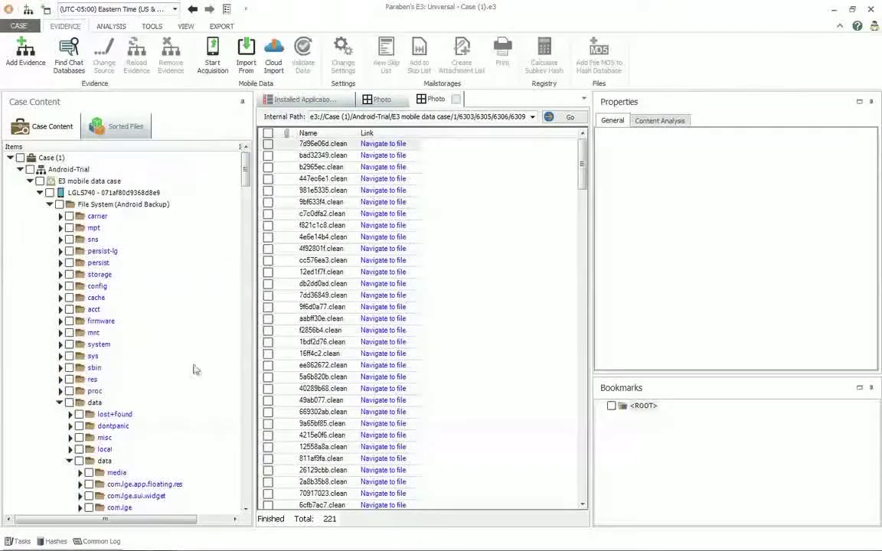
click(384, 155)
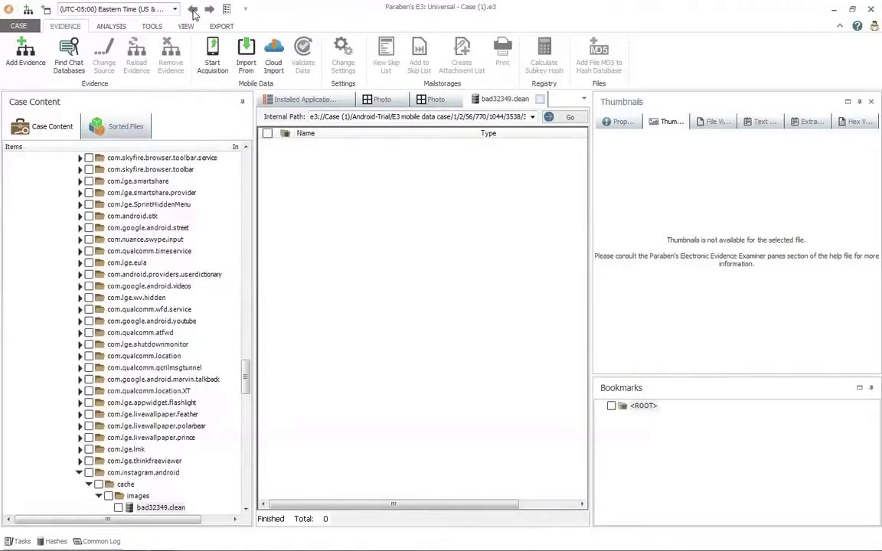
Review the Quick Access Toolbar options and look through the available time zones without choosing another one.
click(245, 8)
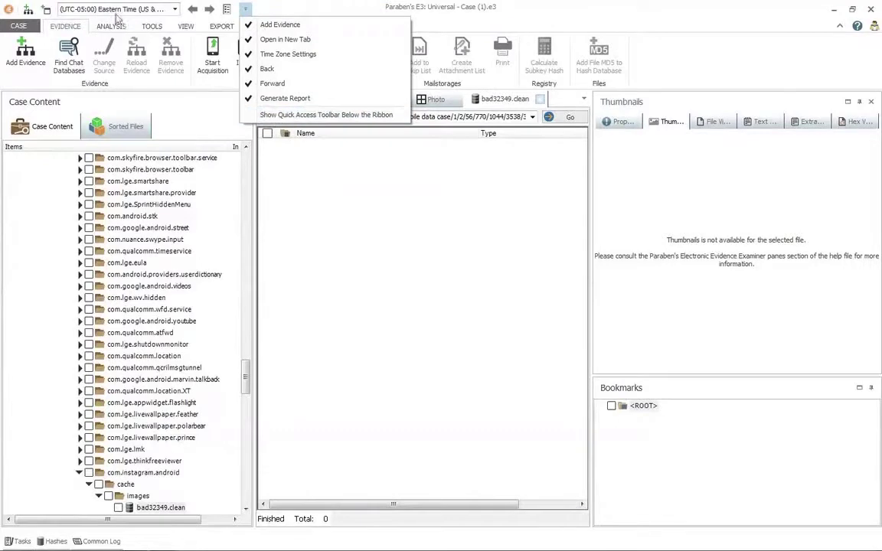
click(144, 15)
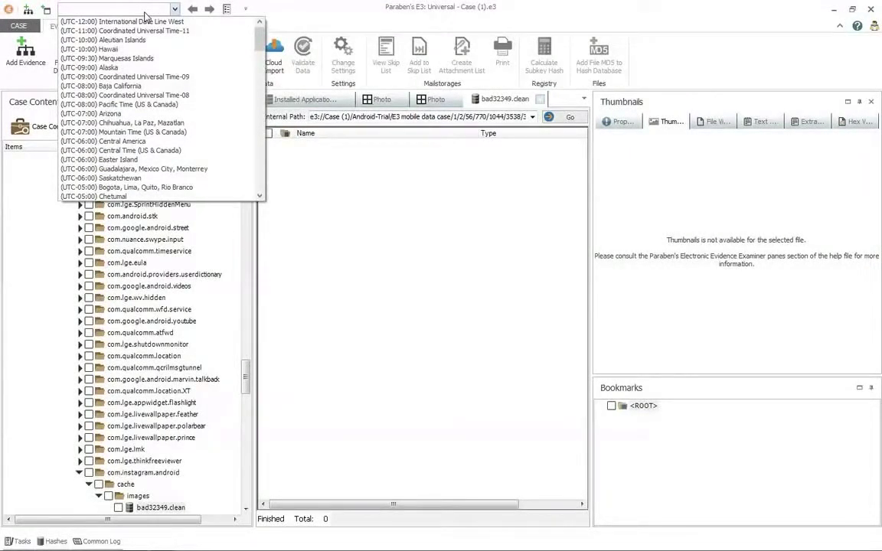
click(260, 66)
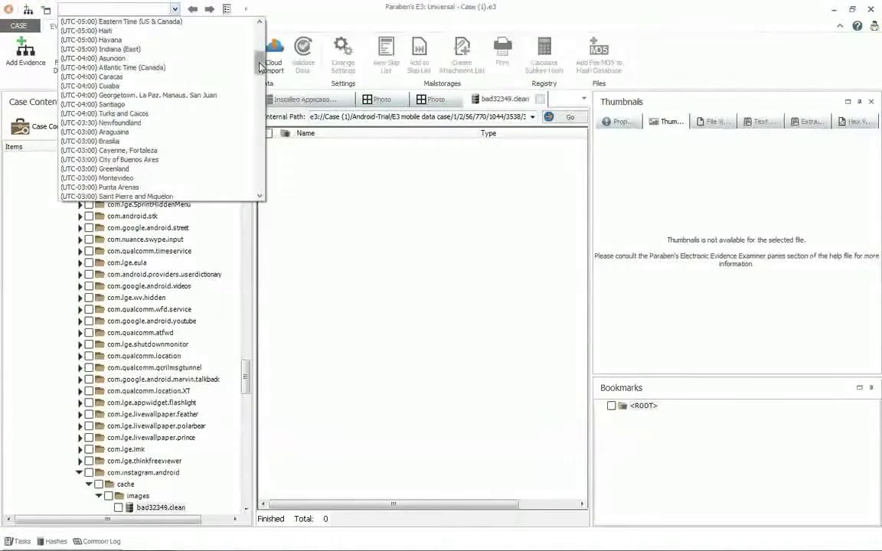
click(260, 94)
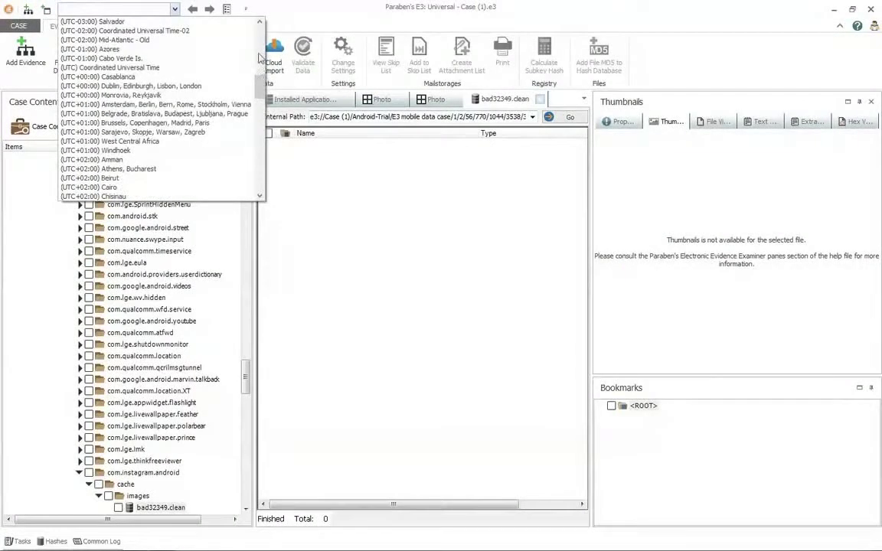
click(260, 57)
click(260, 48)
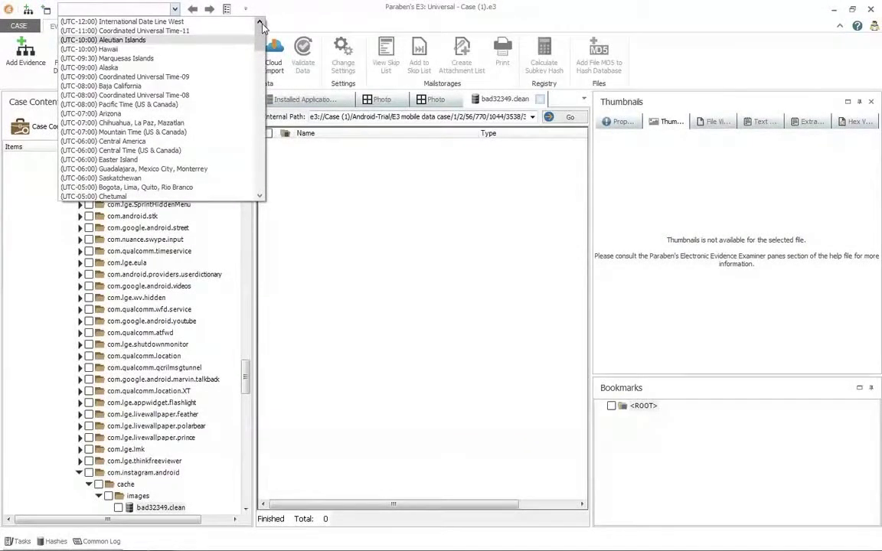
mouse_move(261, 44)
mouse_down()
mouse_move(264, 69)
mouse_move(263, 62)
mouse_up()
click(205, 44)
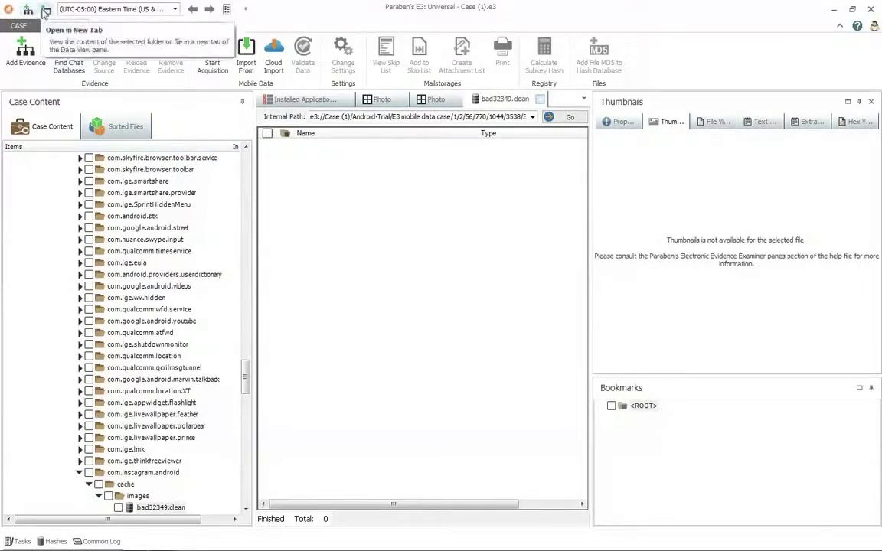
Show the Quick Access Toolbar below the ribbon, and restore it above the ribbon.
click(245, 9)
click(279, 117)
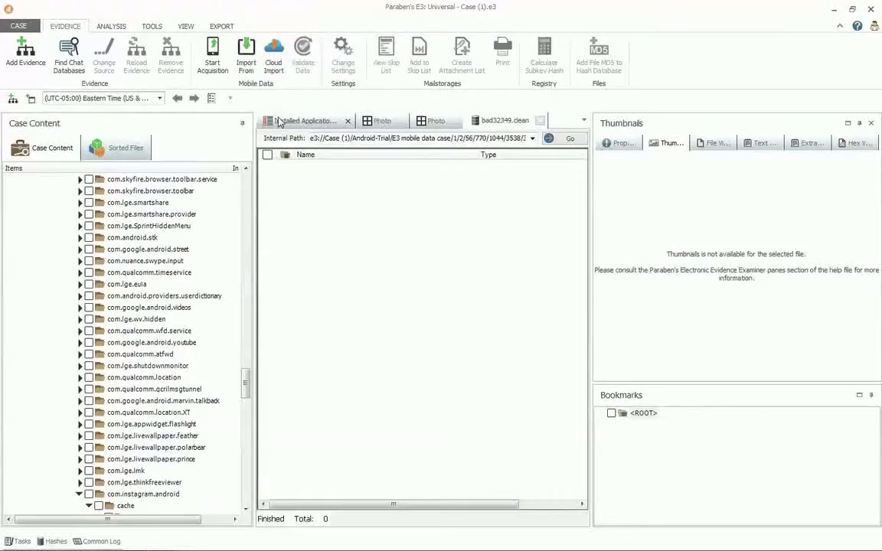
click(230, 100)
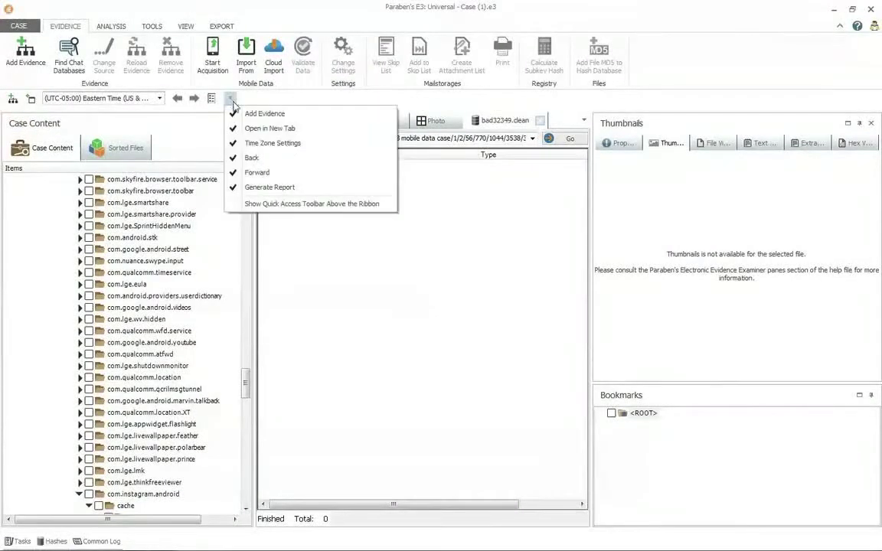
click(258, 203)
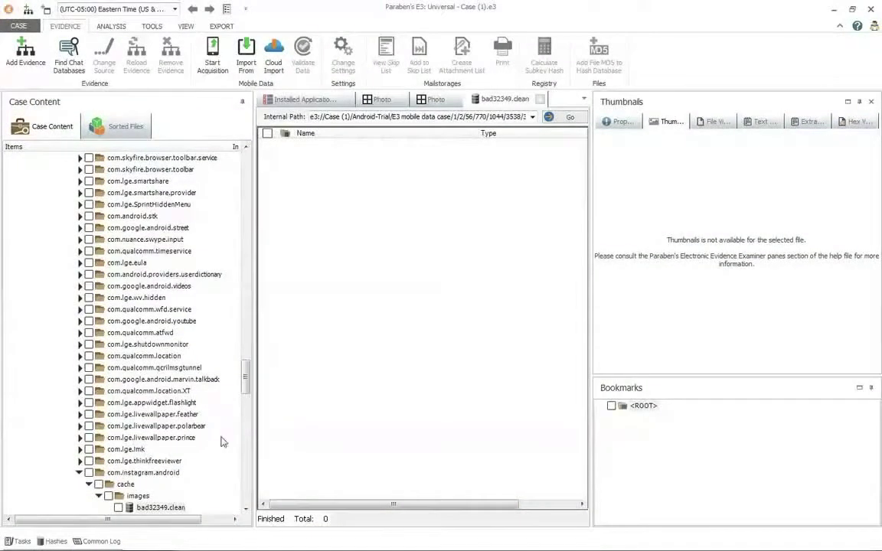
View the account details under Instagram's Accounts folder, and open the Video list under its Cached Media.
drag(245, 375, 246, 490)
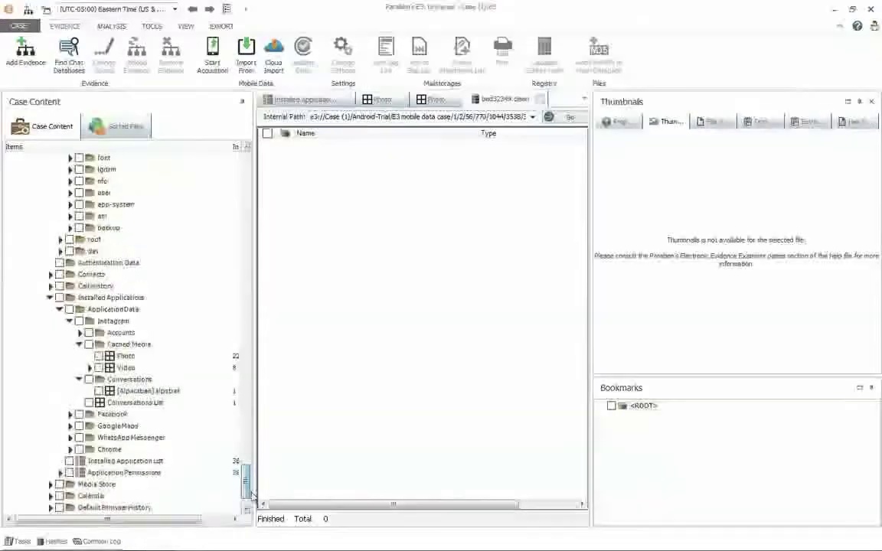
click(80, 320)
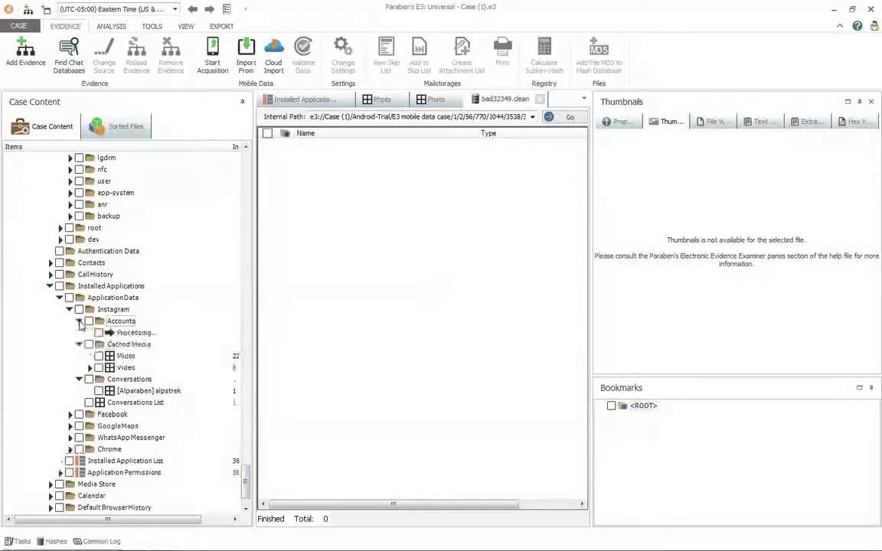
click(133, 333)
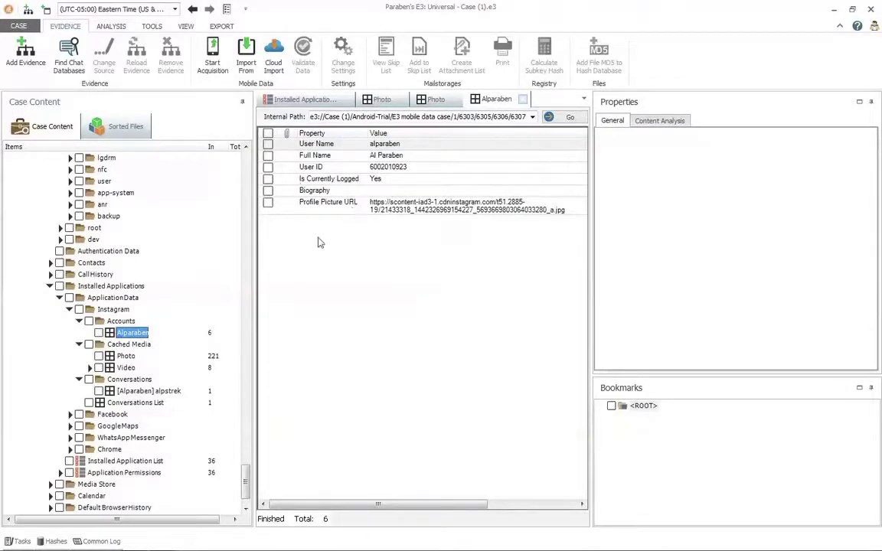
click(126, 367)
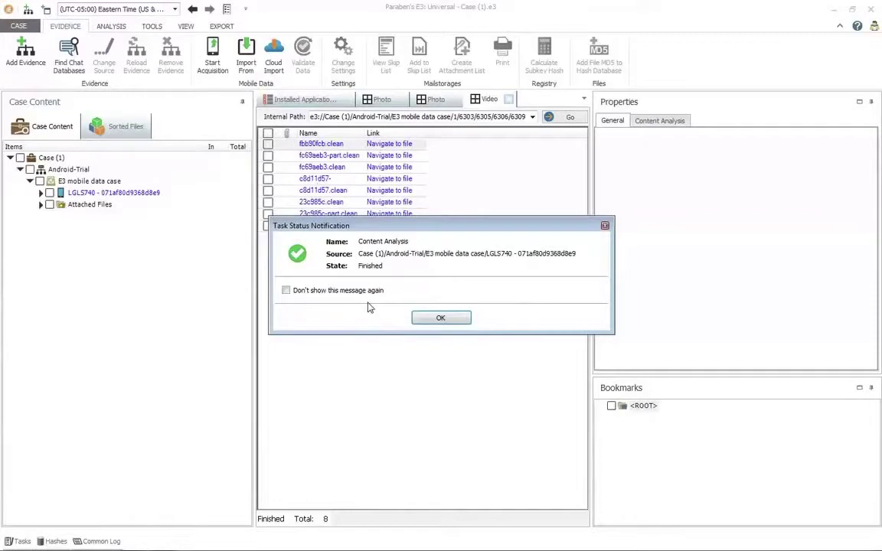
Dismiss the Content Analysis task notification and list the Graphics category of the sorted files.
click(449, 320)
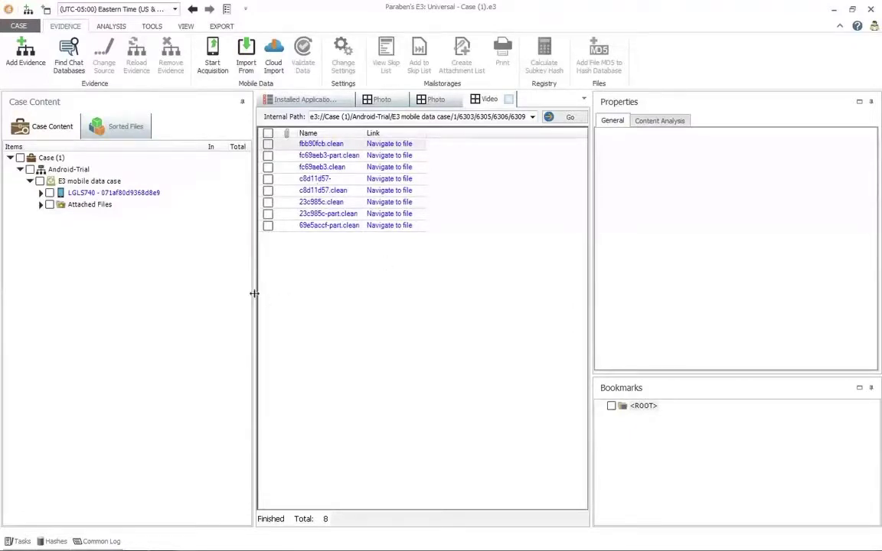
click(118, 126)
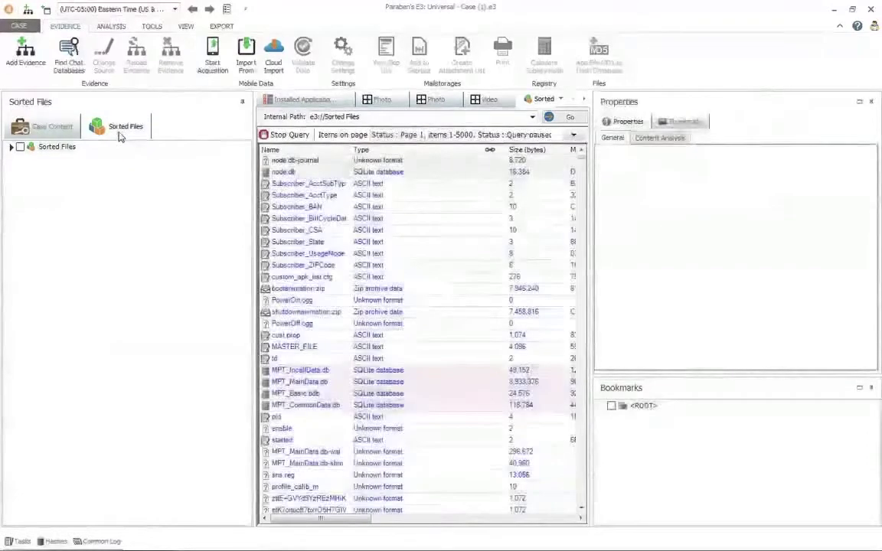
click(10, 146)
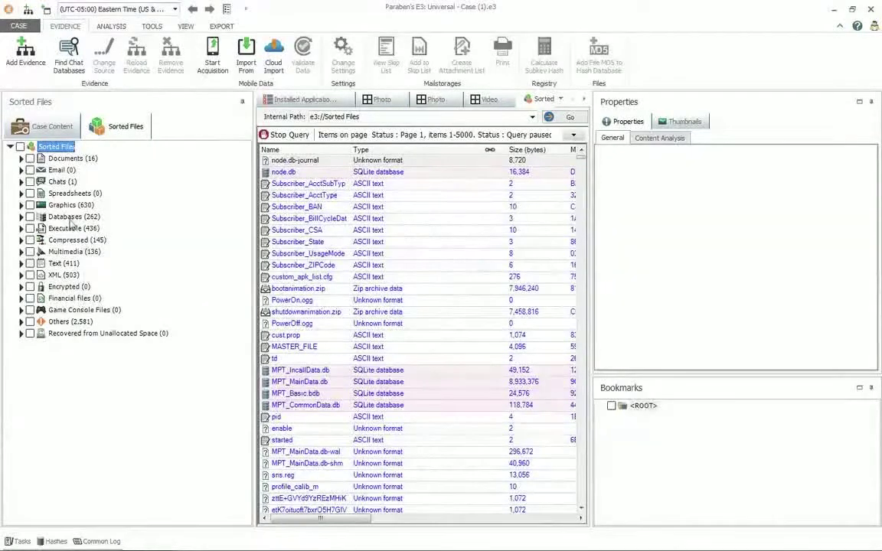
click(63, 205)
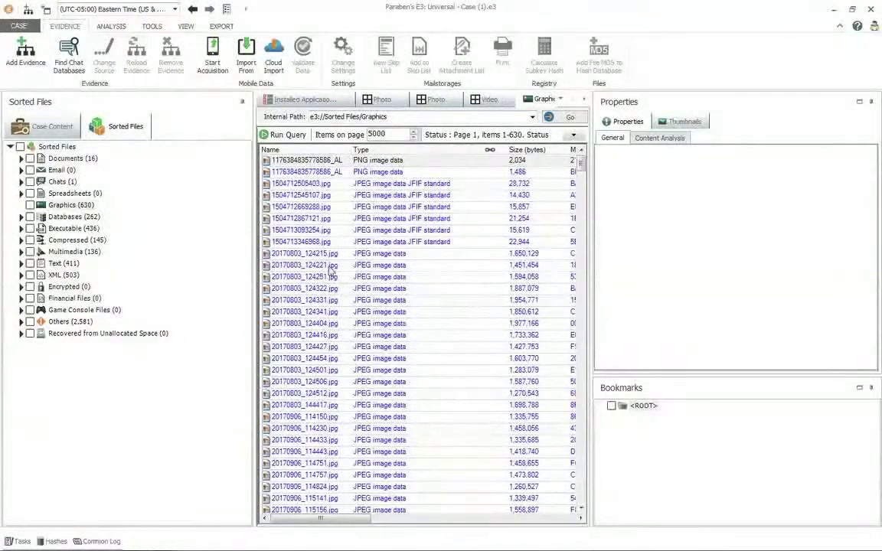
Narrow the Sorted Files pane, show thumbnails of the graphics files, and widen the thumbnail area.
drag(252, 265, 198, 260)
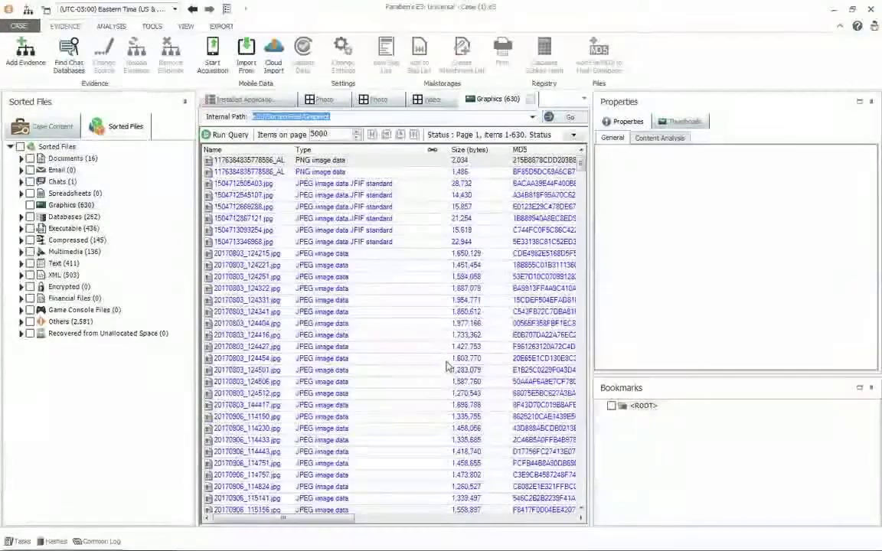
click(684, 121)
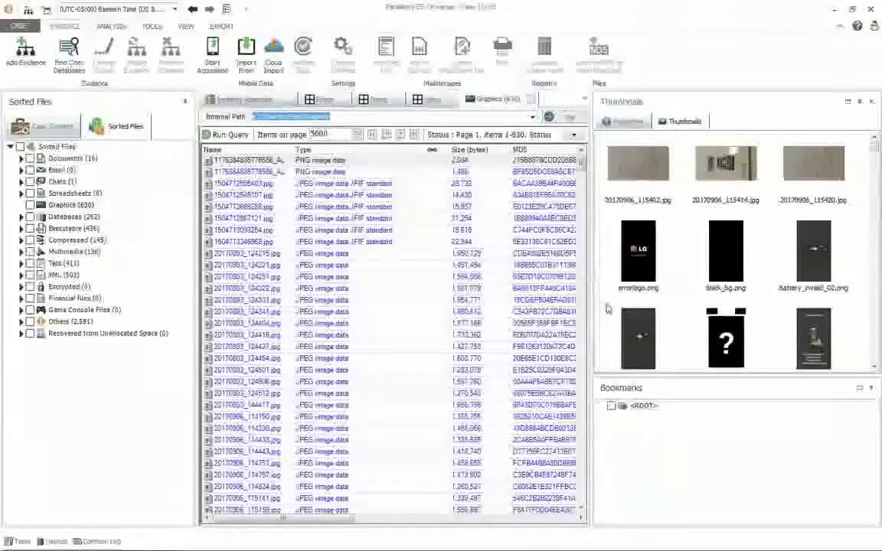
drag(590, 306, 486, 307)
Examine the thumbnails of the sorted graphics, including e770f275.clean and the attachment images near the end.
click(875, 352)
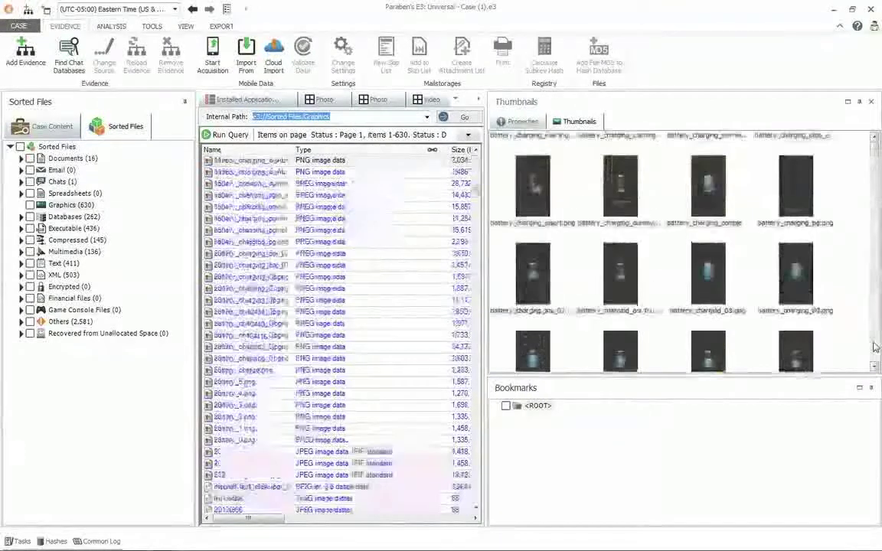
scroll(875, 352, down, 5)
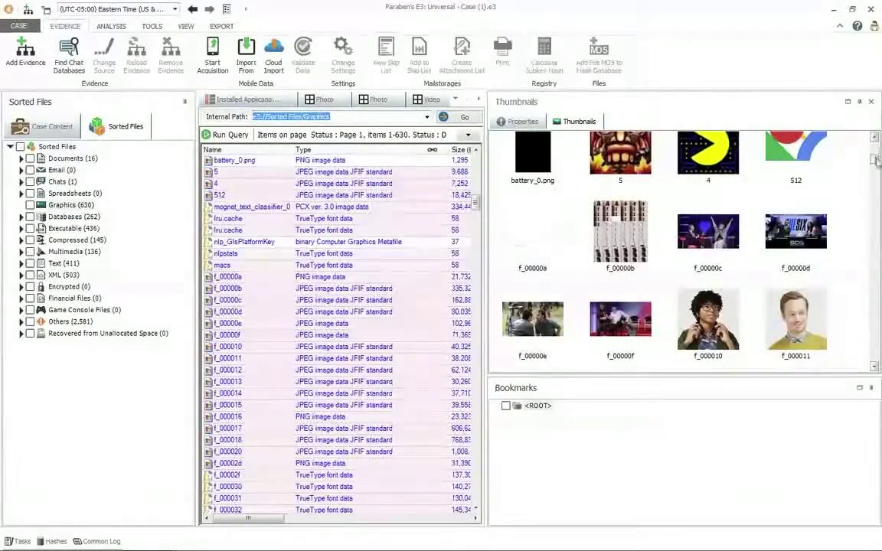
drag(875, 153, 876, 246)
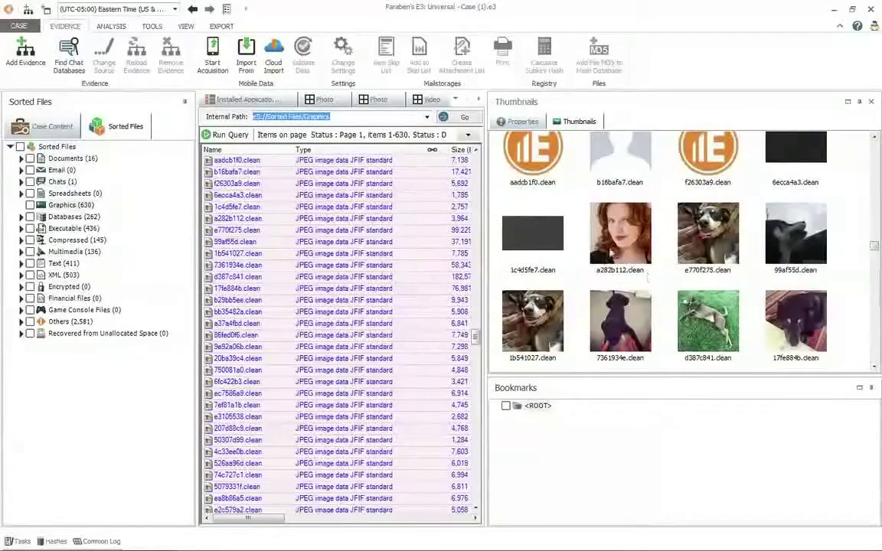
click(632, 264)
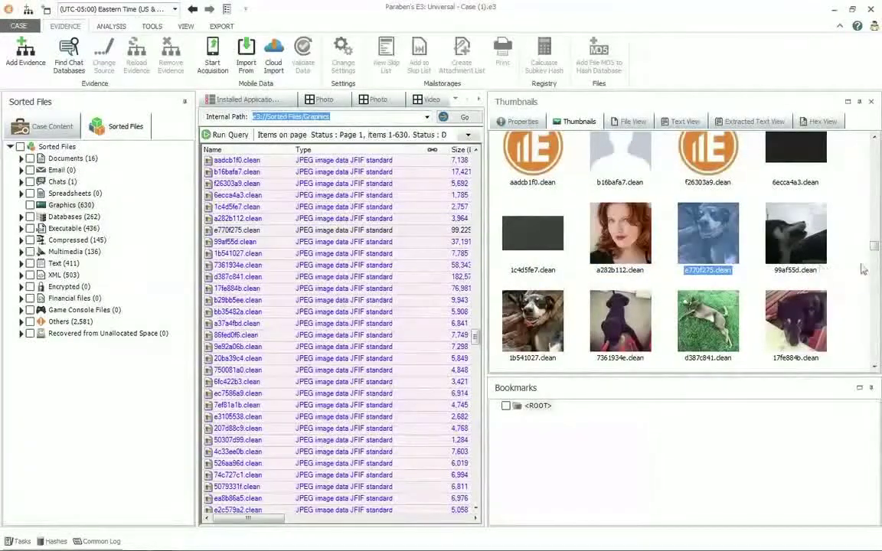
drag(875, 248, 877, 301)
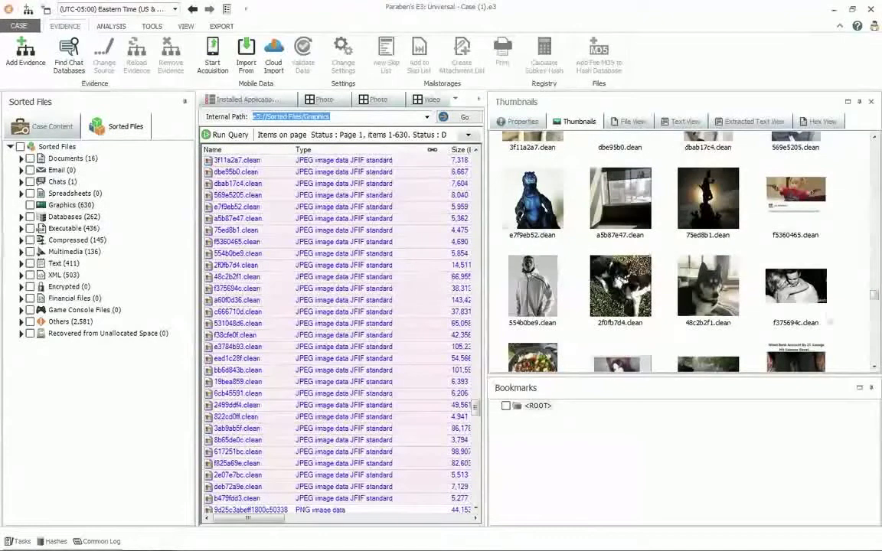
scroll(877, 355, down, 6)
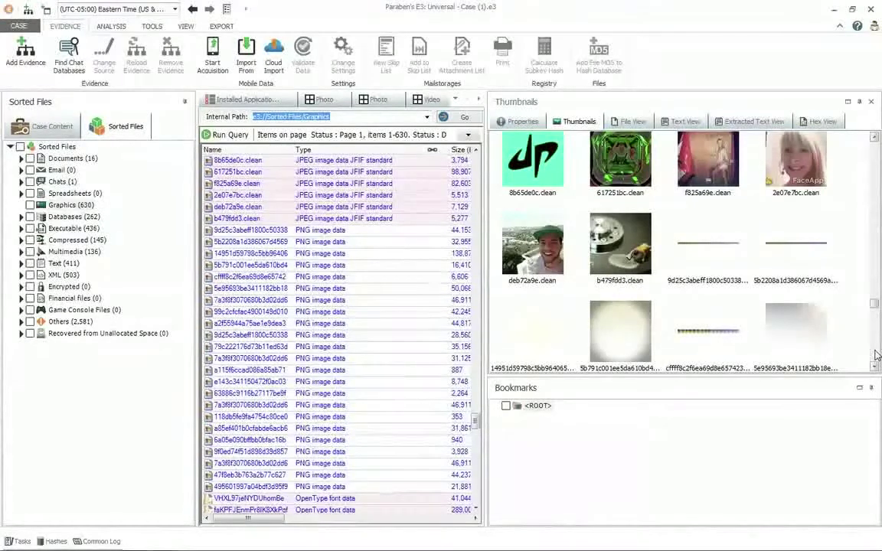
scroll(877, 355, down, 8)
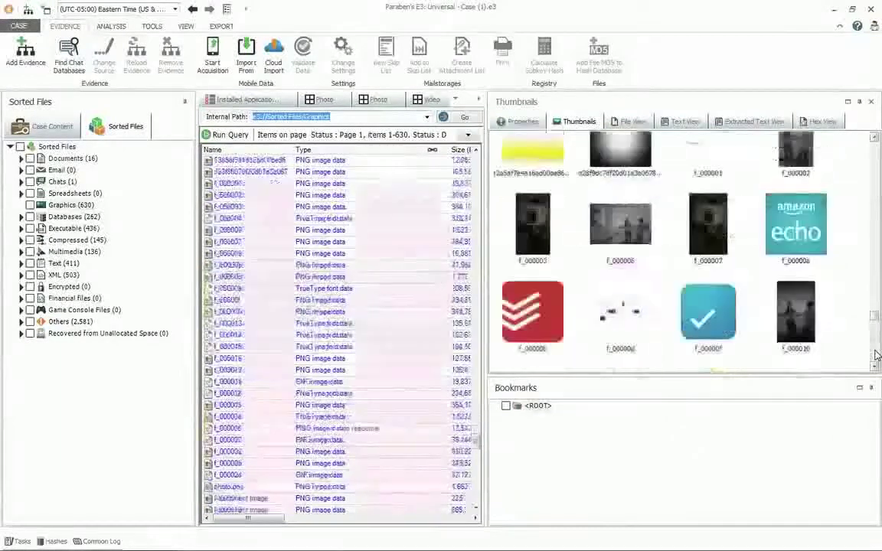
scroll(877, 355, down, 3)
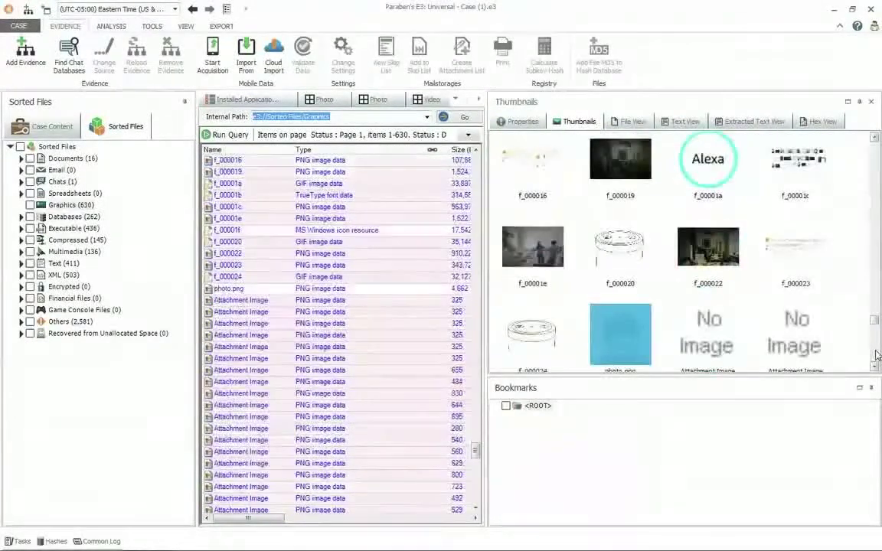
scroll(877, 354, down, 7)
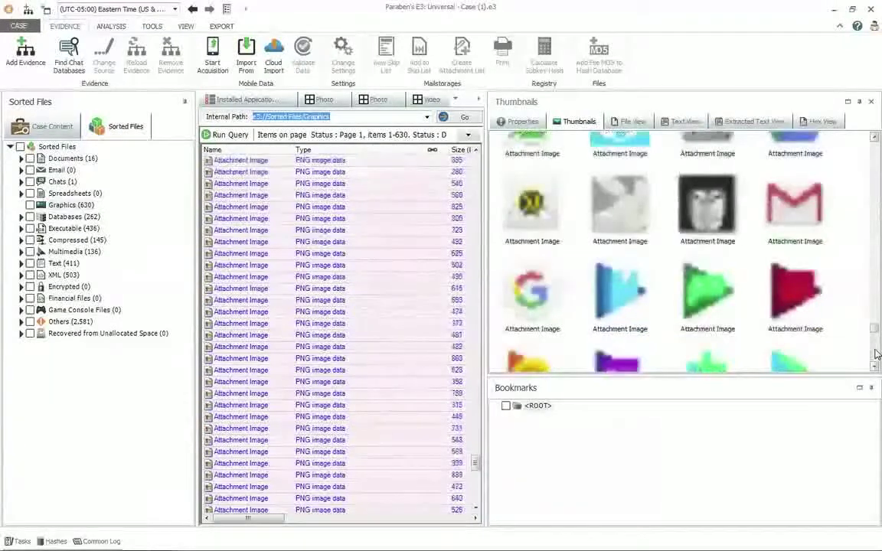
scroll(877, 353, down, 3)
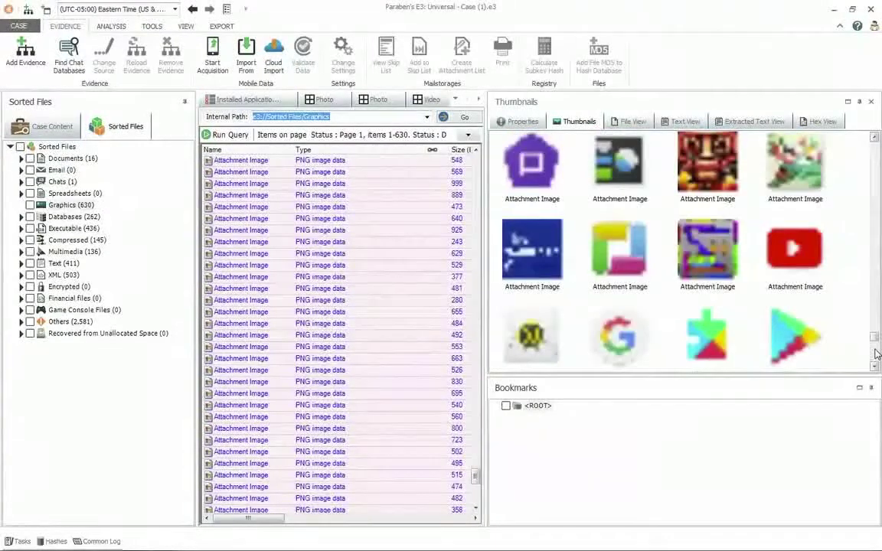
drag(875, 337, 874, 144)
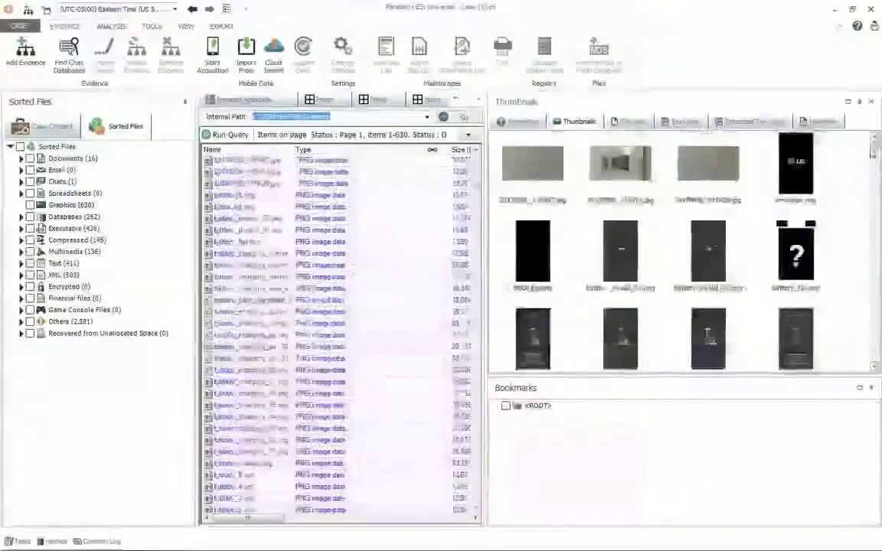
Add the Graphics category of the sorted files to the report/file export.
click(58, 205)
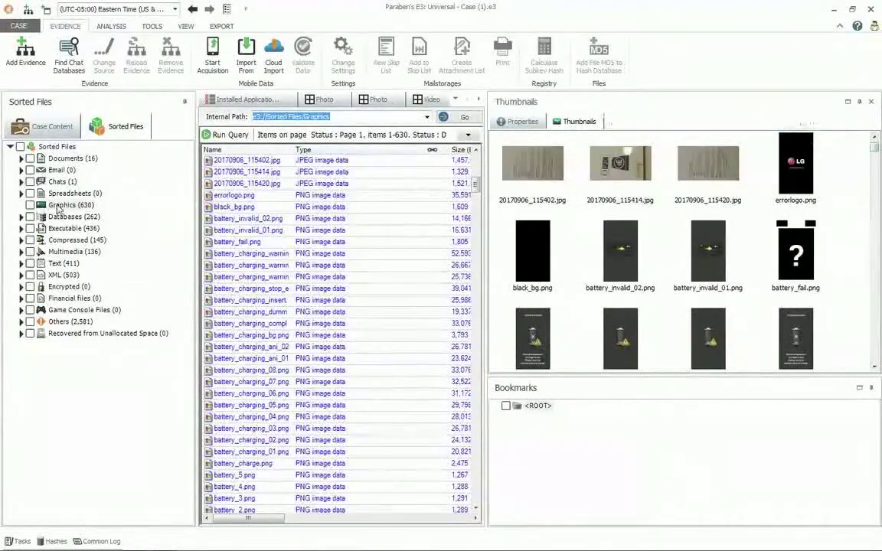
right_click(58, 207)
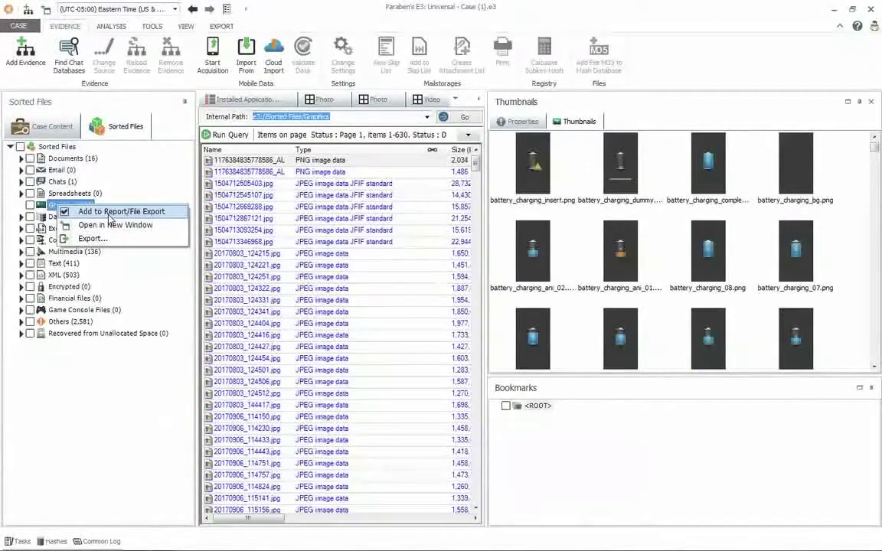
click(109, 215)
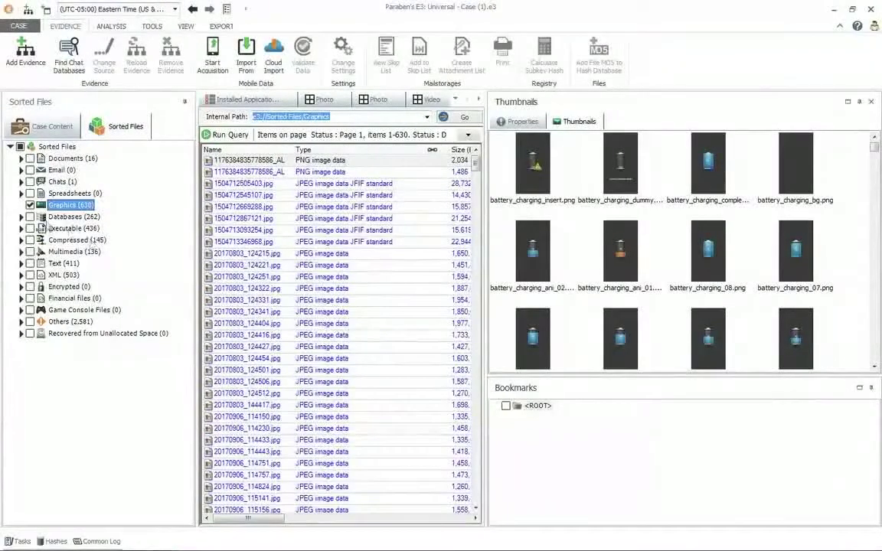
Return to the case content and open the Installed Application List under the LGLS740 phone's Installed Applications.
click(57, 128)
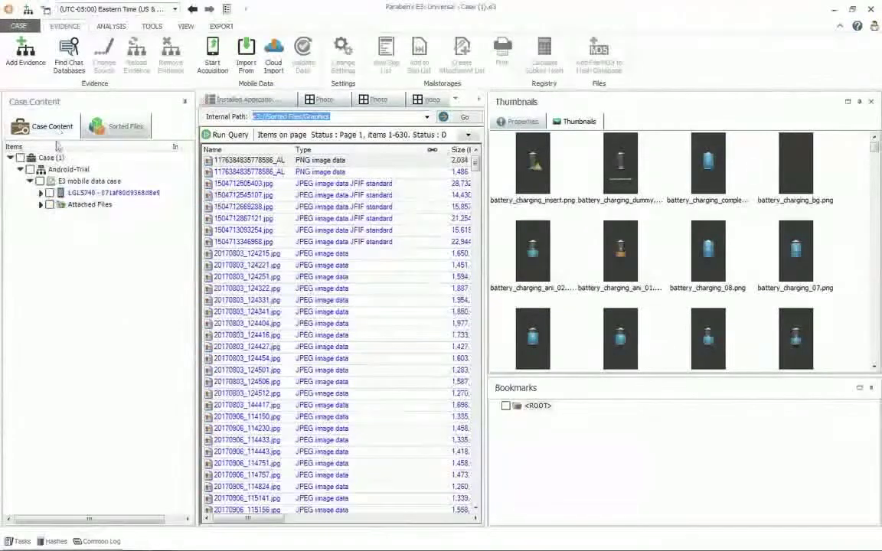
click(41, 193)
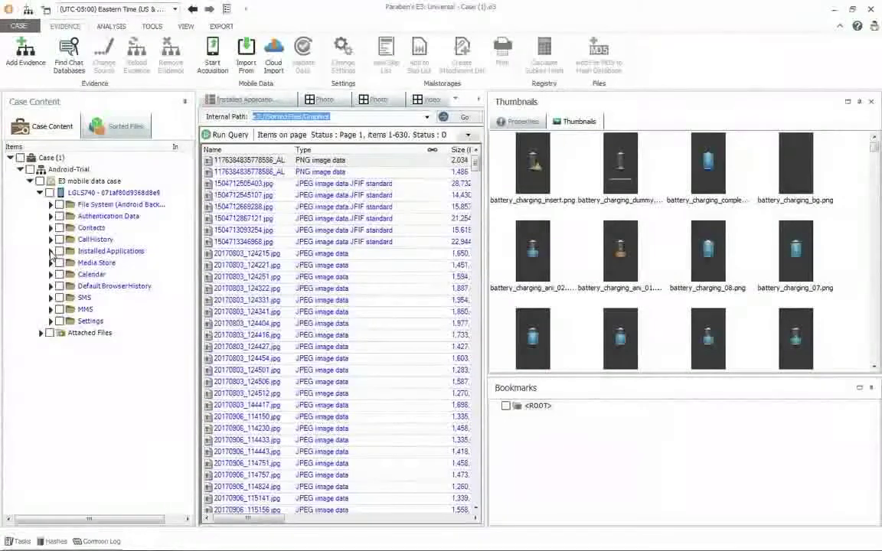
click(50, 252)
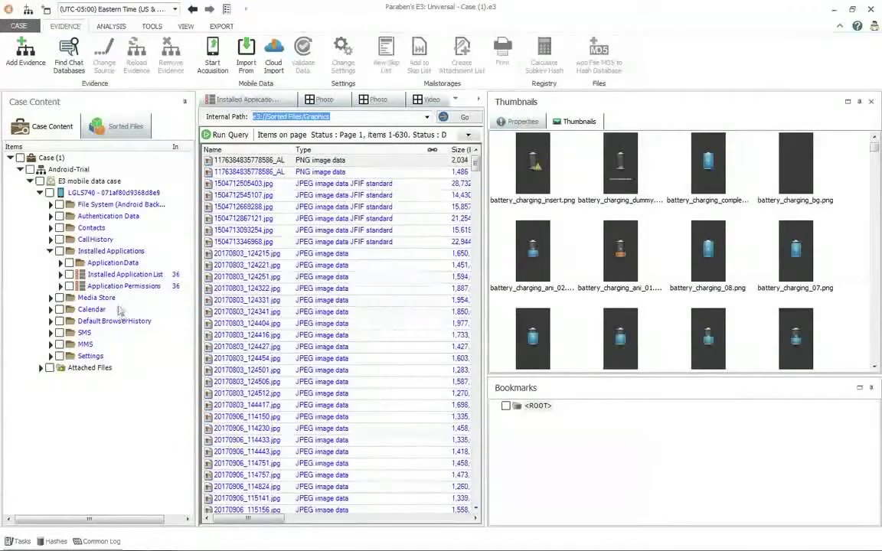
click(111, 275)
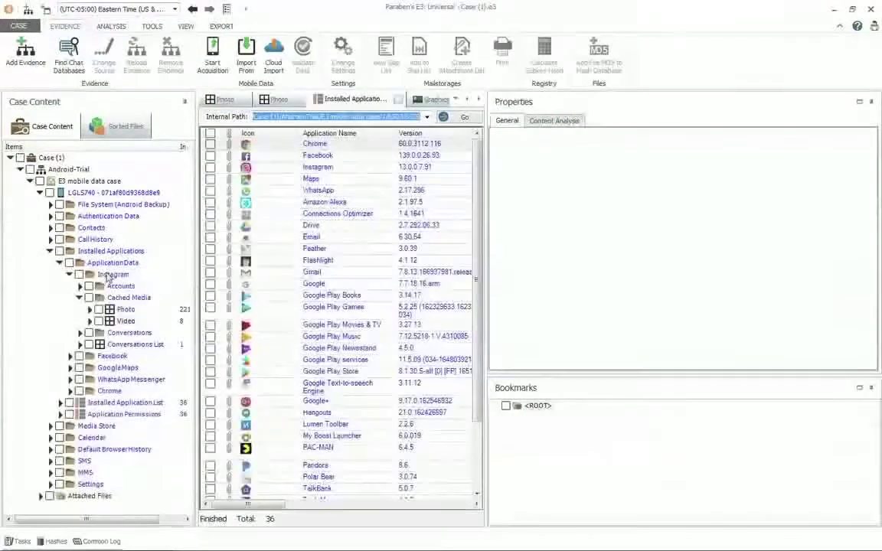
Widen the installed application list to reach its Raw Application Data column, and follow the link to /data/data/com.amazon.dee.app.
drag(487, 327, 760, 329)
drag(196, 327, 167, 328)
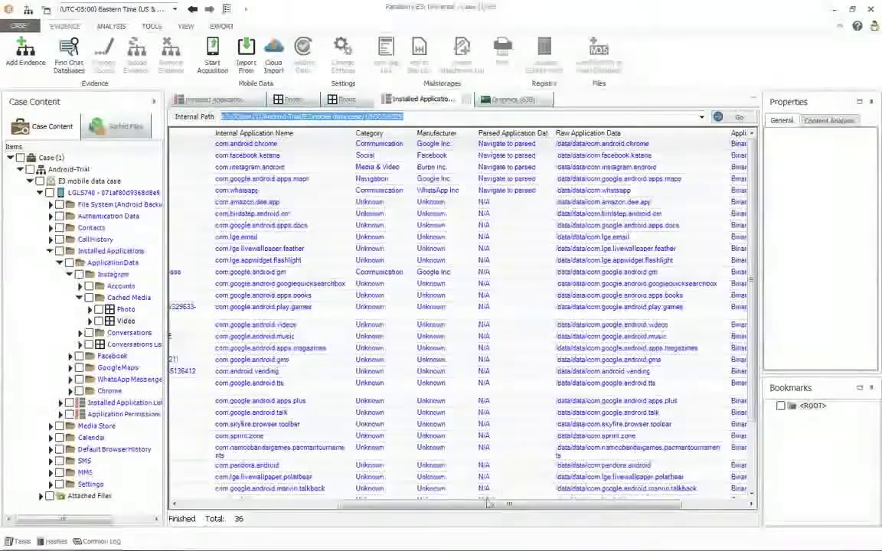
mouse_move(488, 503)
mouse_down()
mouse_move(351, 503)
mouse_move(488, 507)
mouse_up()
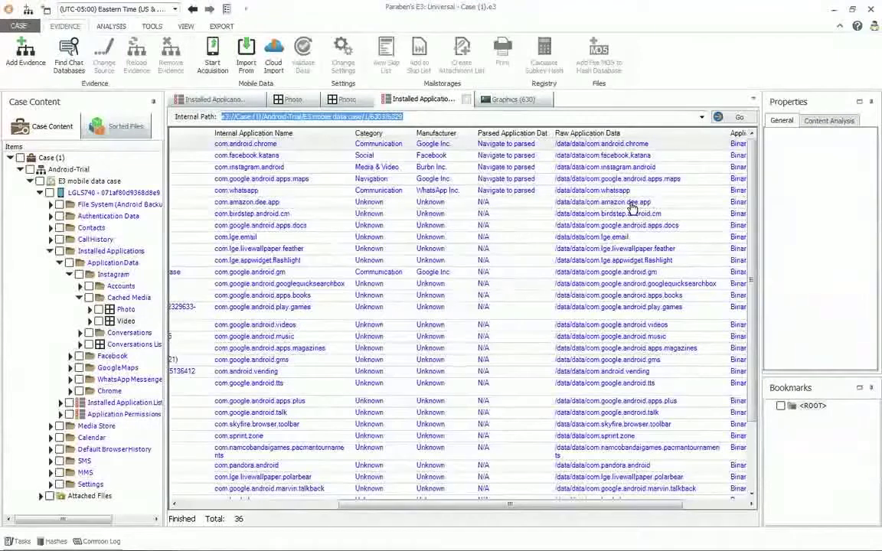
double_click(632, 204)
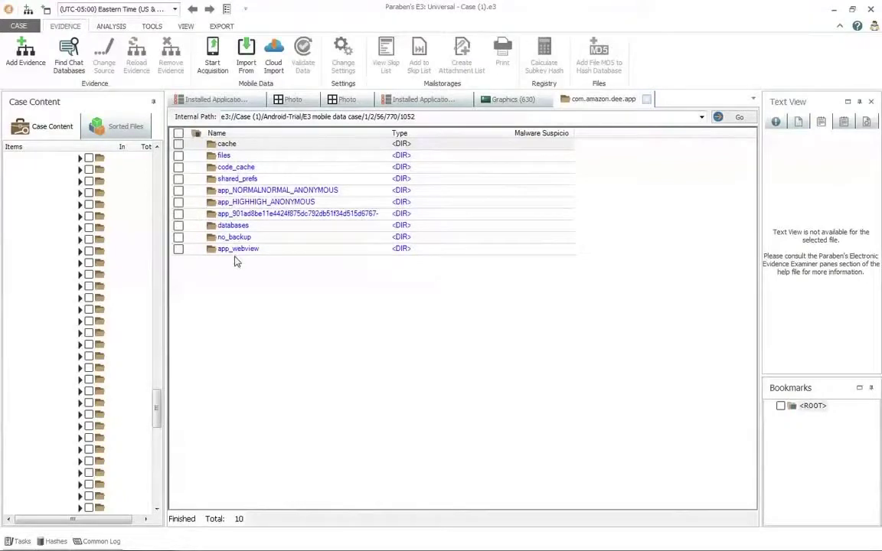
Open DataStore.db in the Amazon app's databases folder and drill into its SQLite database to list the tables.
double_click(236, 227)
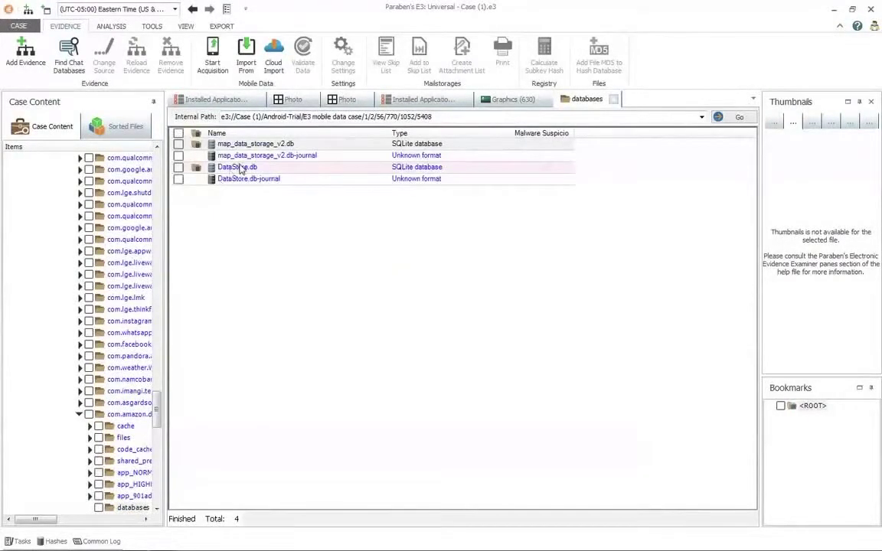
double_click(241, 169)
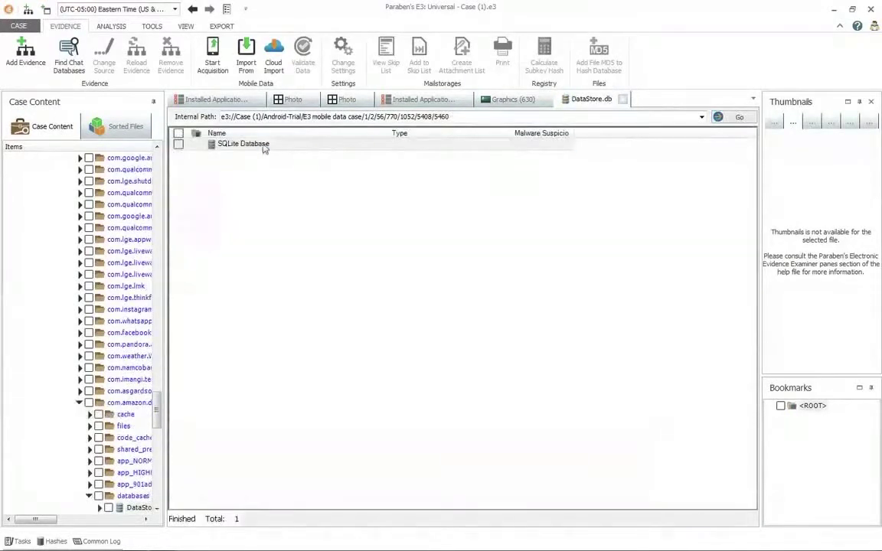
double_click(263, 150)
click(227, 150)
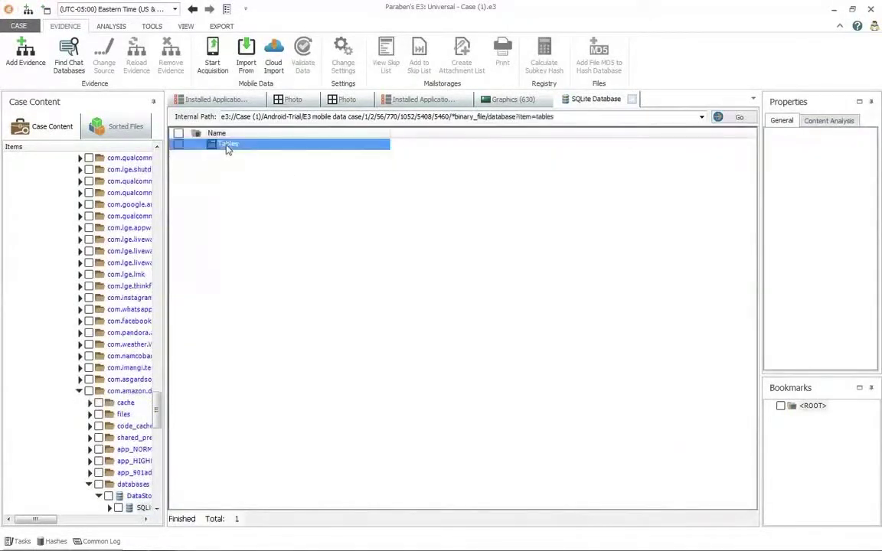
double_click(227, 145)
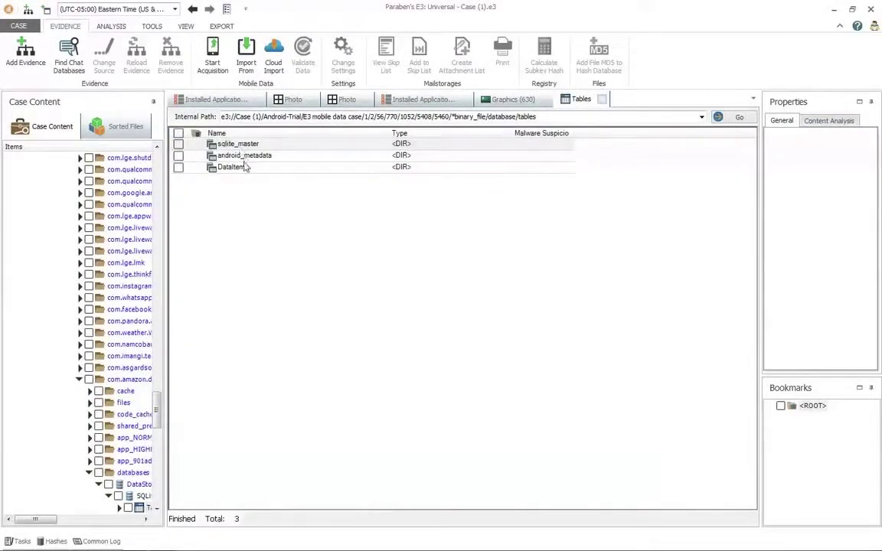
Open the android_metadata table down to its records and widen the case tree to show full item names.
double_click(245, 156)
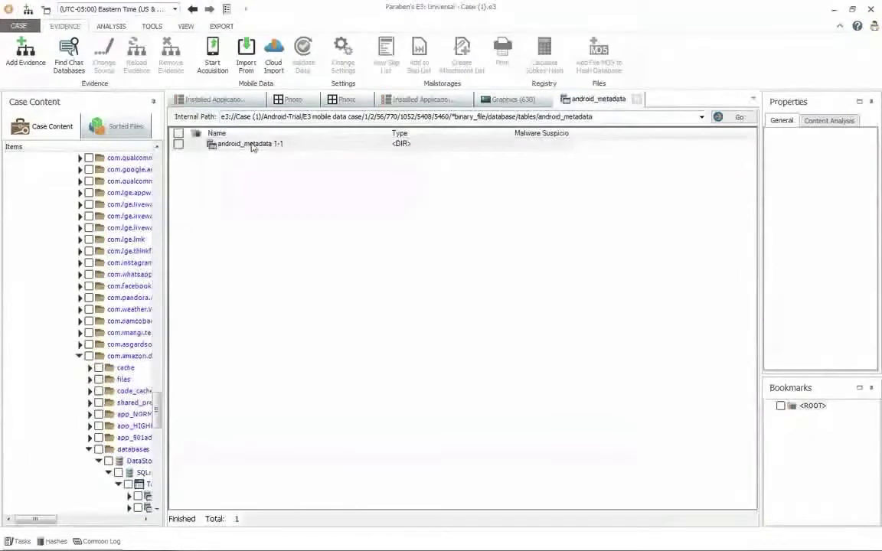
click(252, 145)
double_click(252, 145)
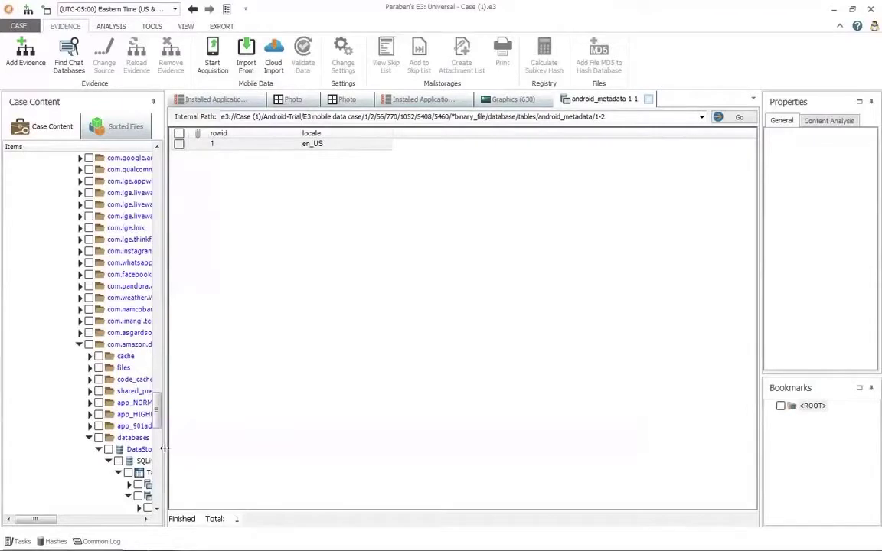
drag(164, 449, 291, 458)
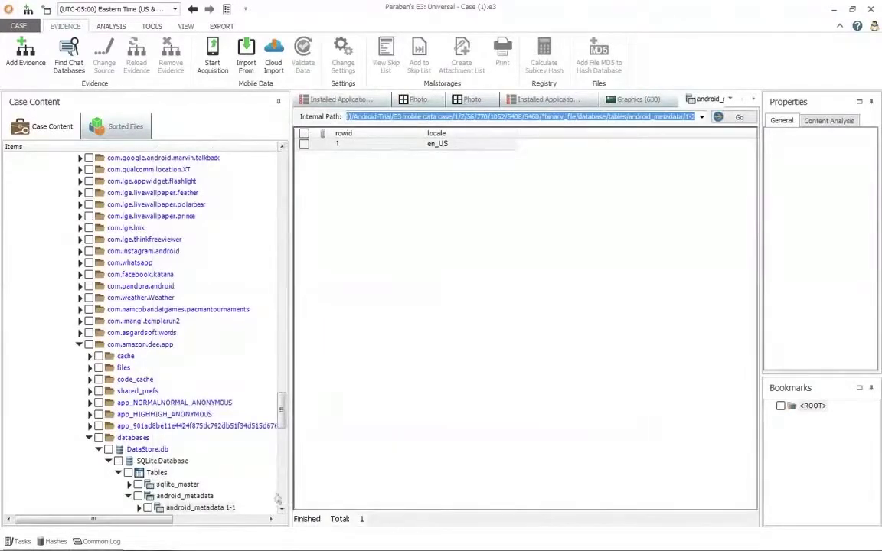
scroll(245, 444, down, 10)
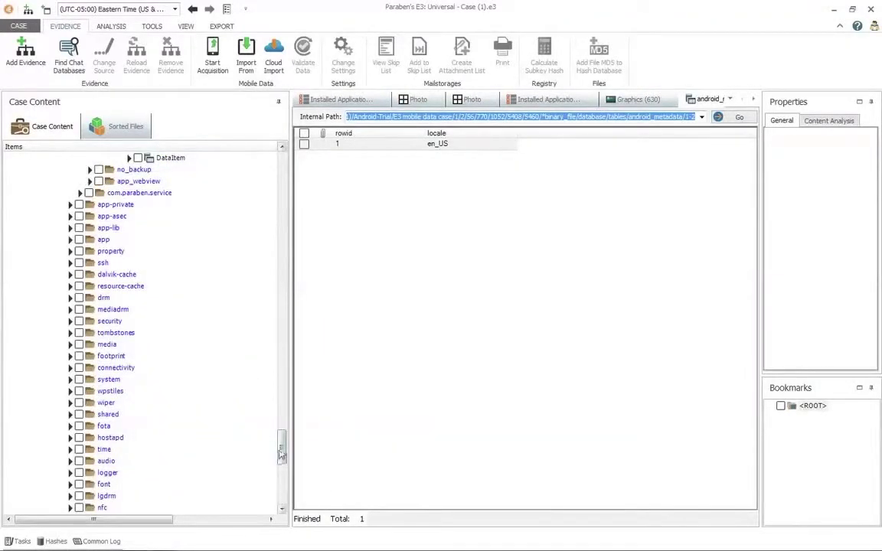
drag(281, 453, 279, 420)
Look through the levels of DataStore.db, including sqlite_master, Tables and SQLite Database, and finish on the DataItem table.
click(176, 451)
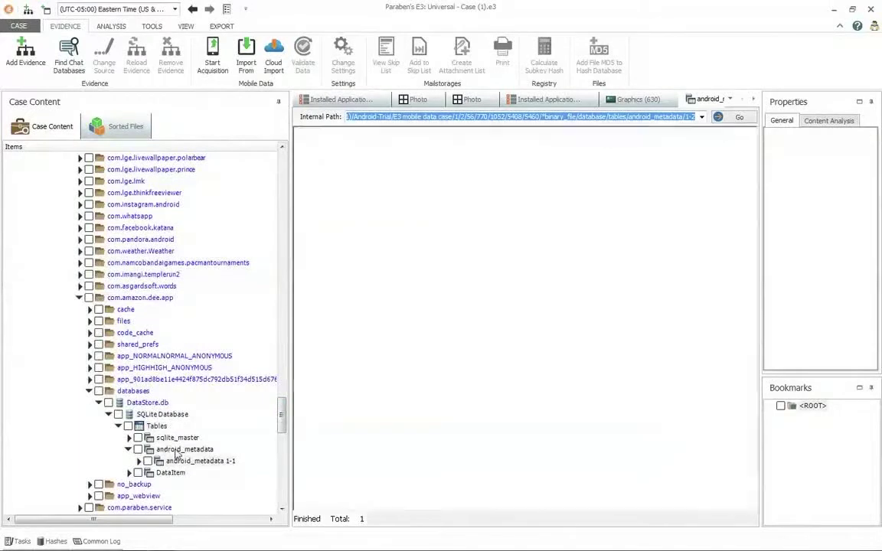
click(175, 439)
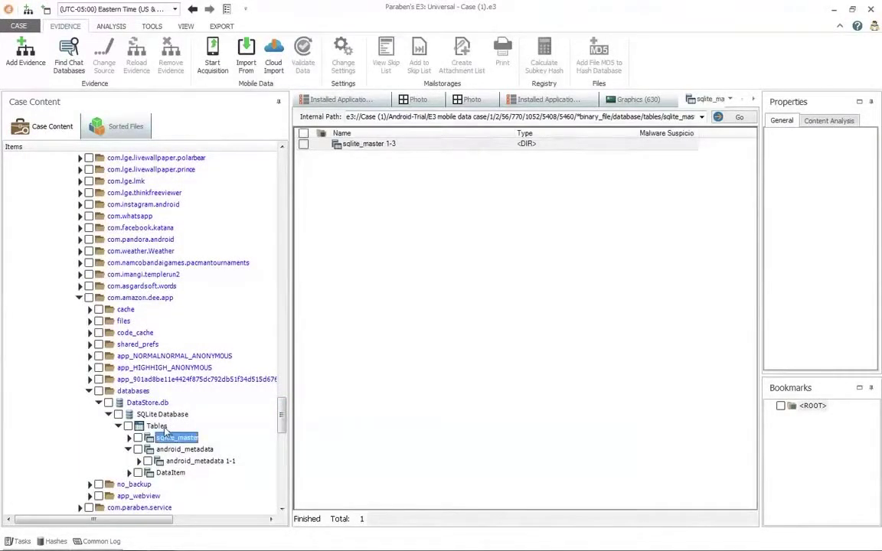
click(159, 427)
click(157, 414)
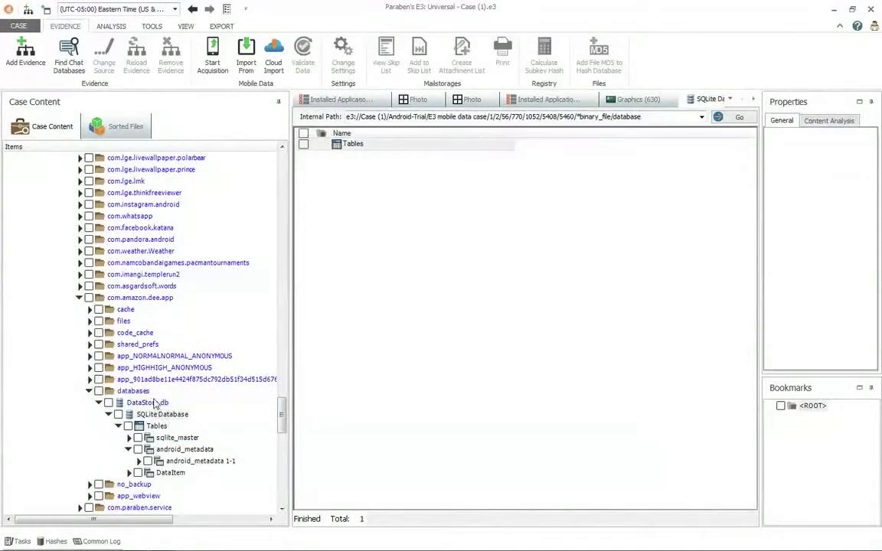
click(155, 403)
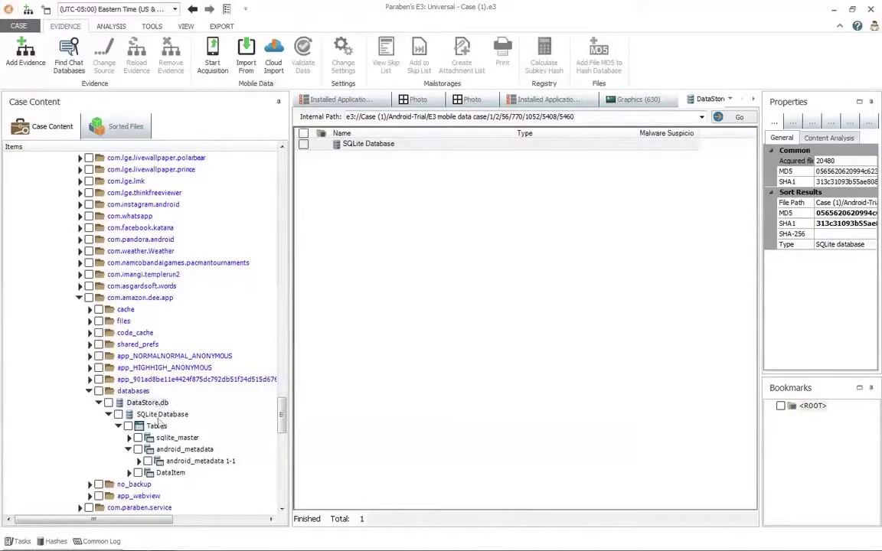
click(170, 474)
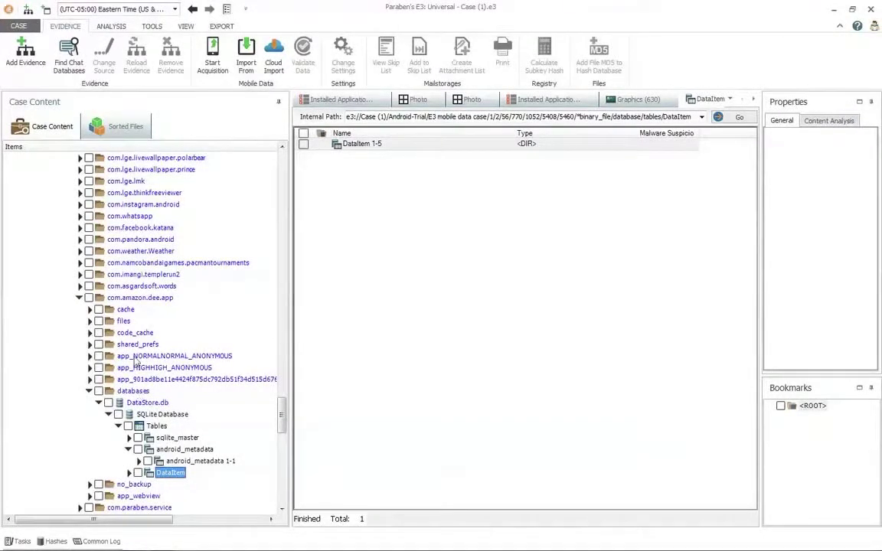
Examine the Amazon app's files folder with its .Fabric subfolder, plus the code_cache and shared_prefs folders.
double_click(123, 321)
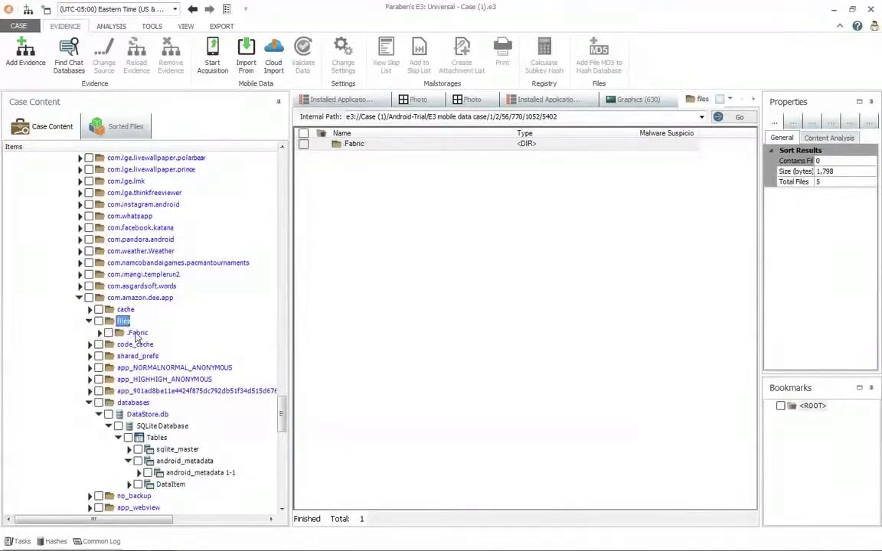
click(137, 333)
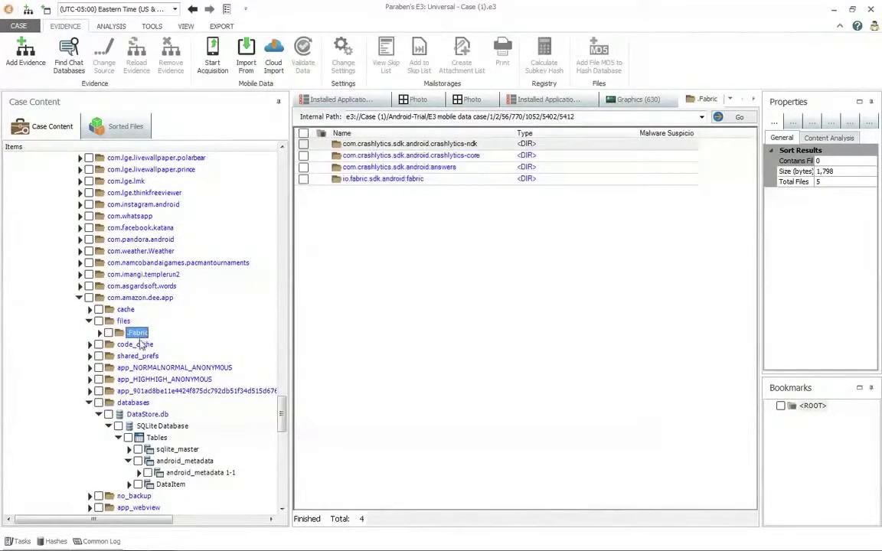
click(138, 345)
click(146, 356)
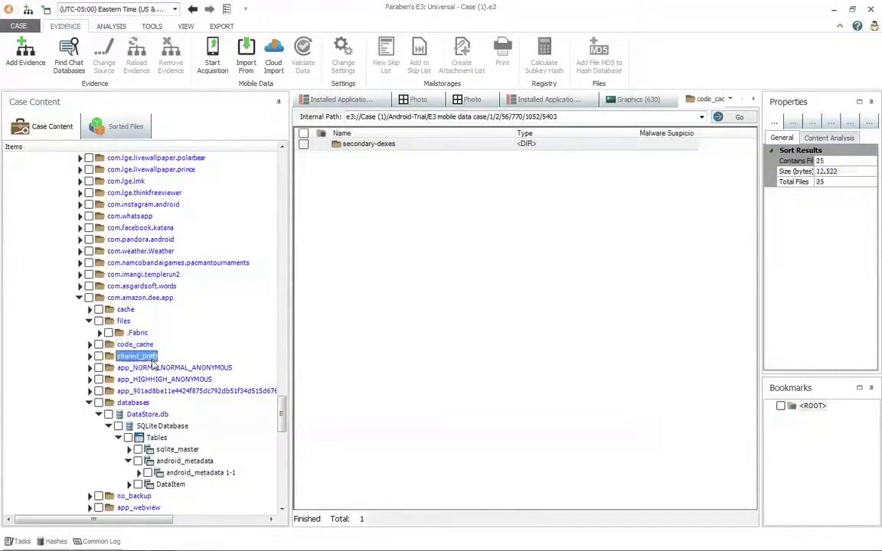
Walk down DataStore.db from its SQLite database through the sqlite_master, android_metadata and DataItem tables.
click(149, 414)
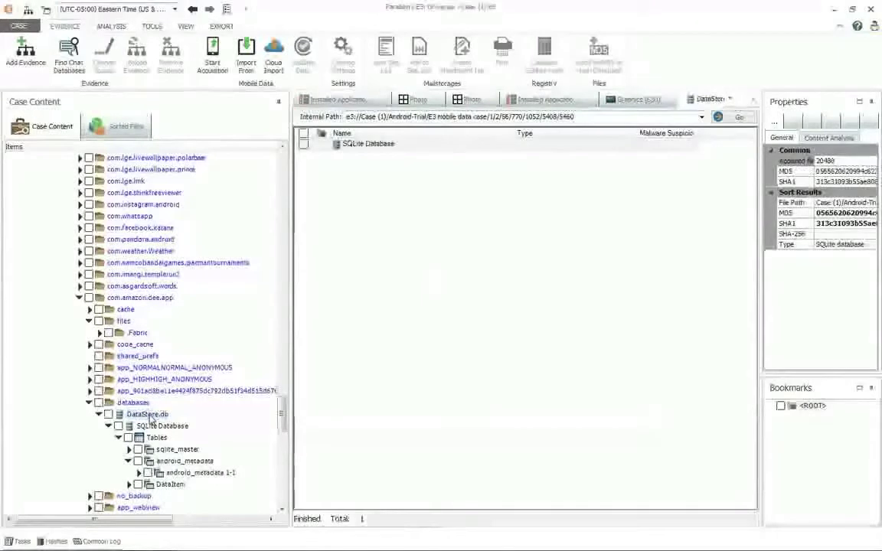
click(151, 426)
click(152, 436)
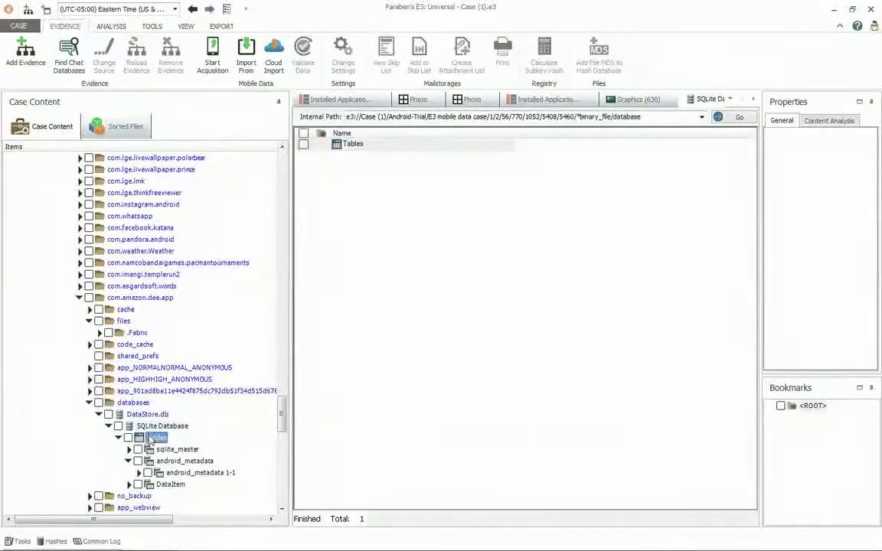
click(167, 451)
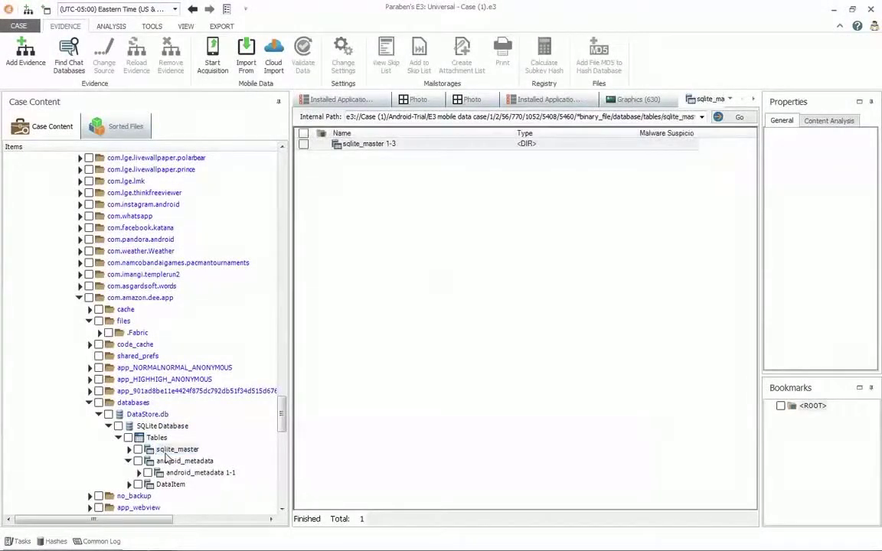
click(171, 462)
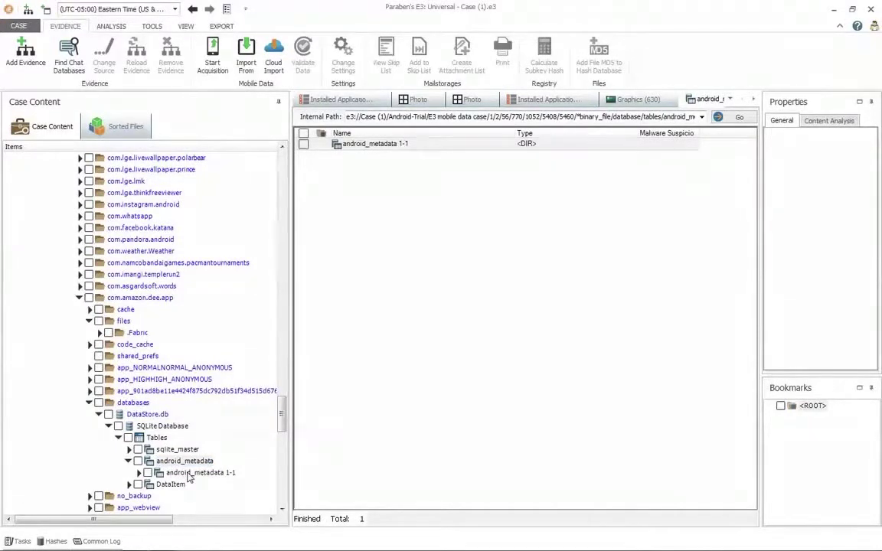
click(188, 474)
click(174, 486)
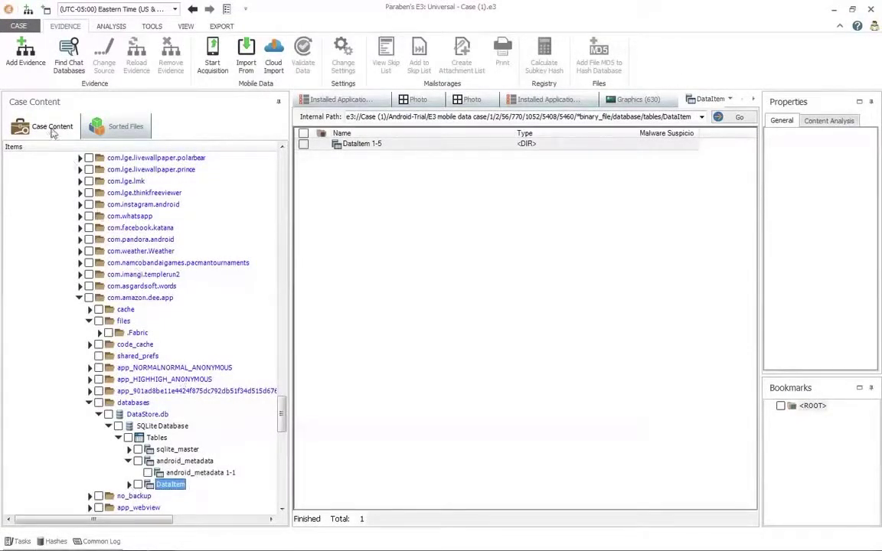
Collapse the Application Data folder and review the Installed Application List across to its Malware Suspicious column.
drag(282, 413, 281, 498)
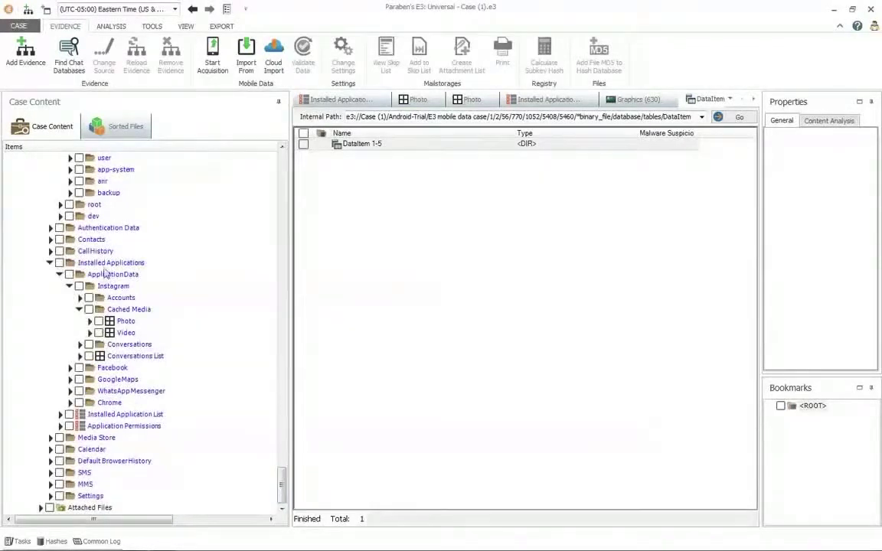
click(59, 274)
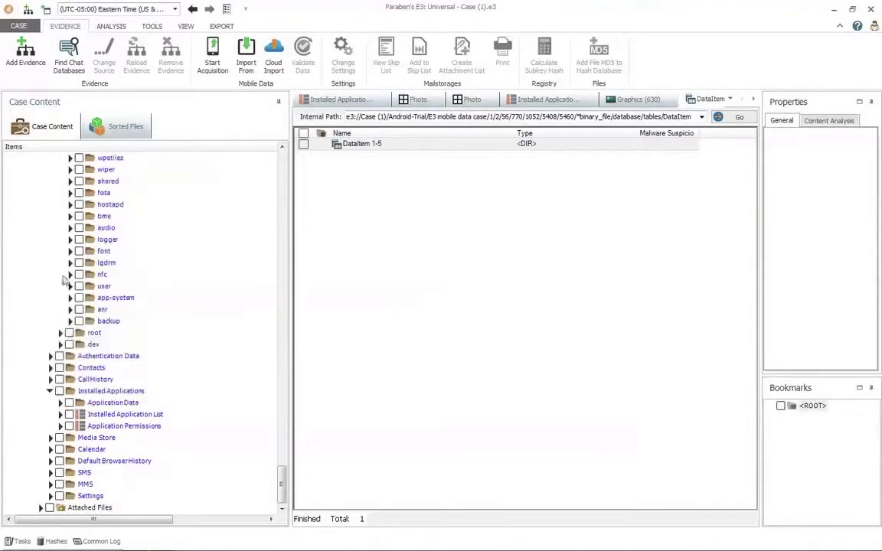
click(111, 416)
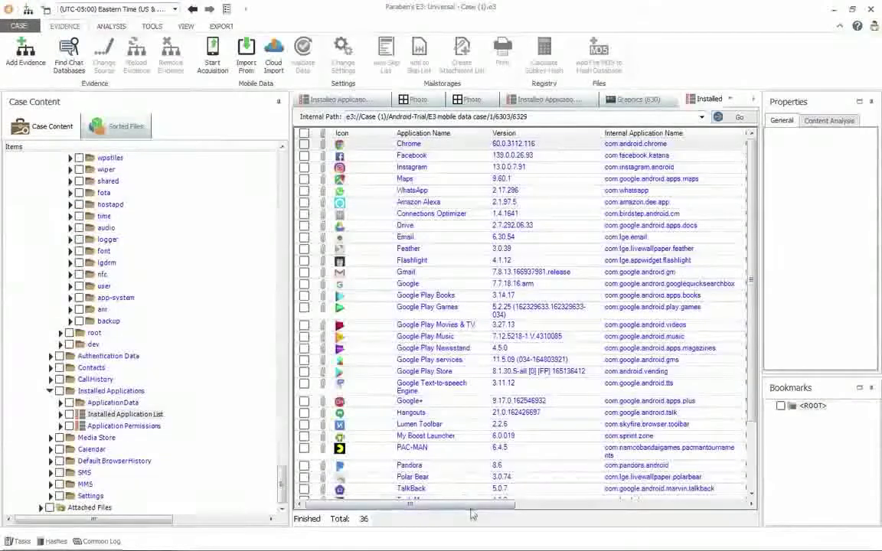
drag(470, 505, 679, 516)
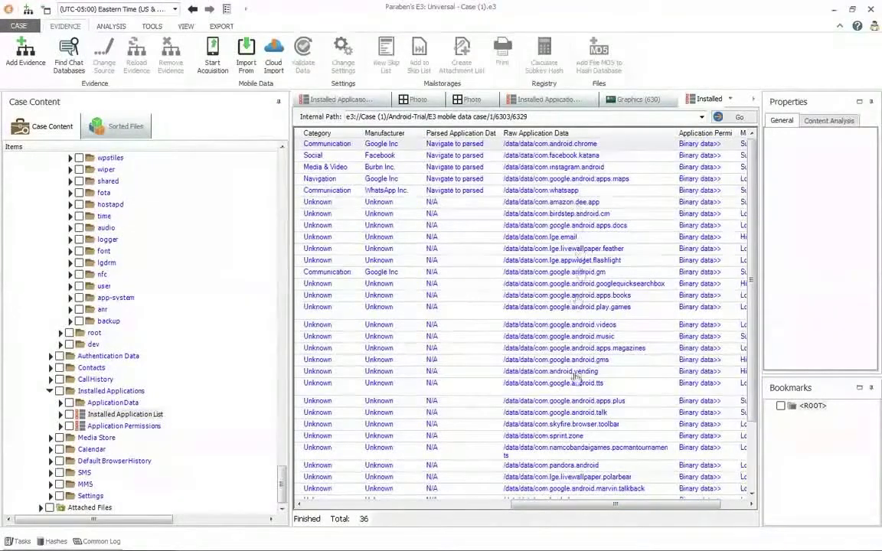
drag(643, 505, 731, 515)
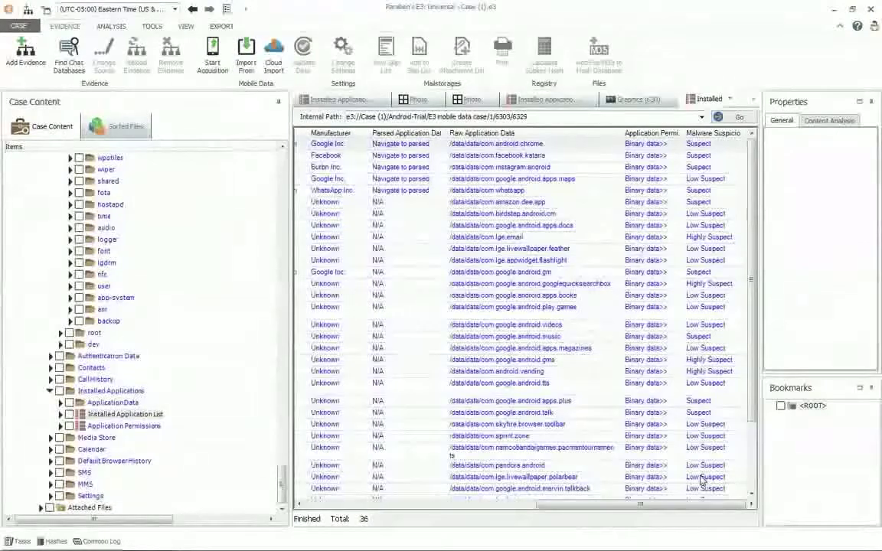
Open Application Permissions and examine the permission columns for each app, returning to the application names.
click(111, 427)
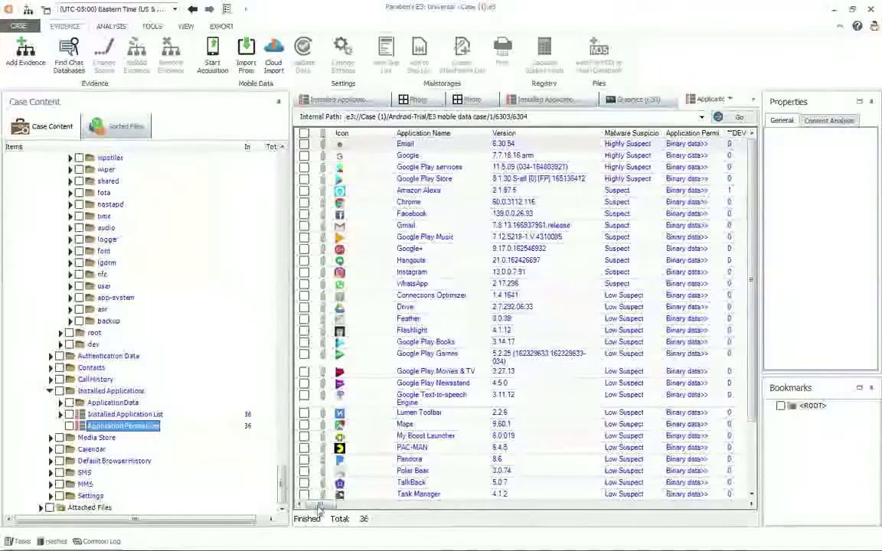
drag(322, 505, 334, 507)
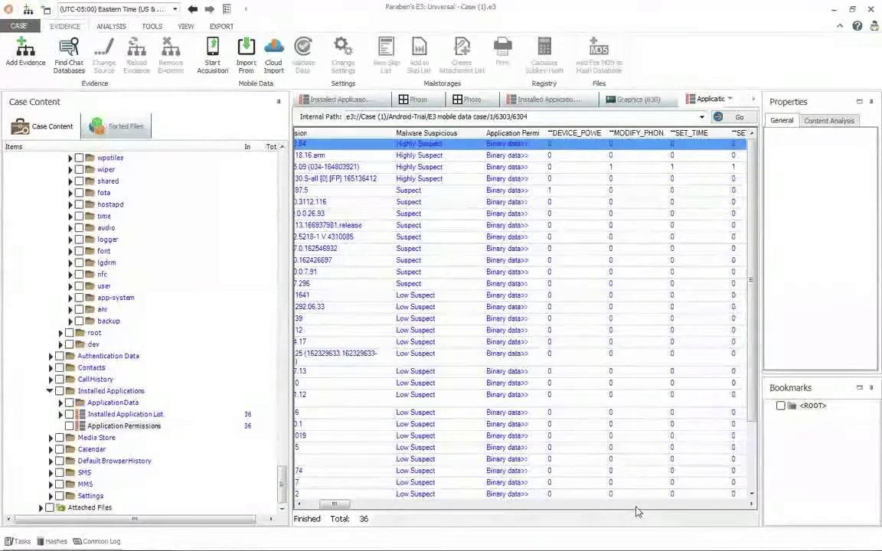
scroll(635, 511, right, 5)
scroll(642, 512, right, 5)
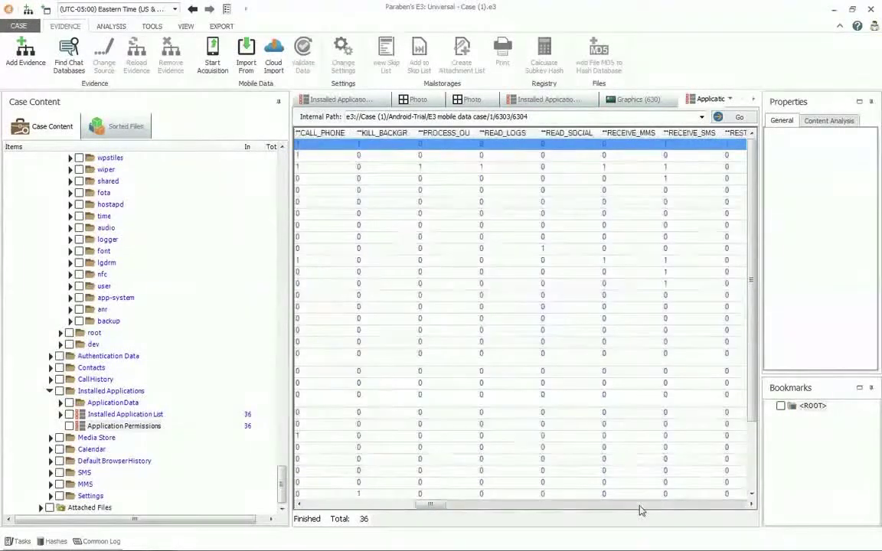
scroll(648, 511, right, 8)
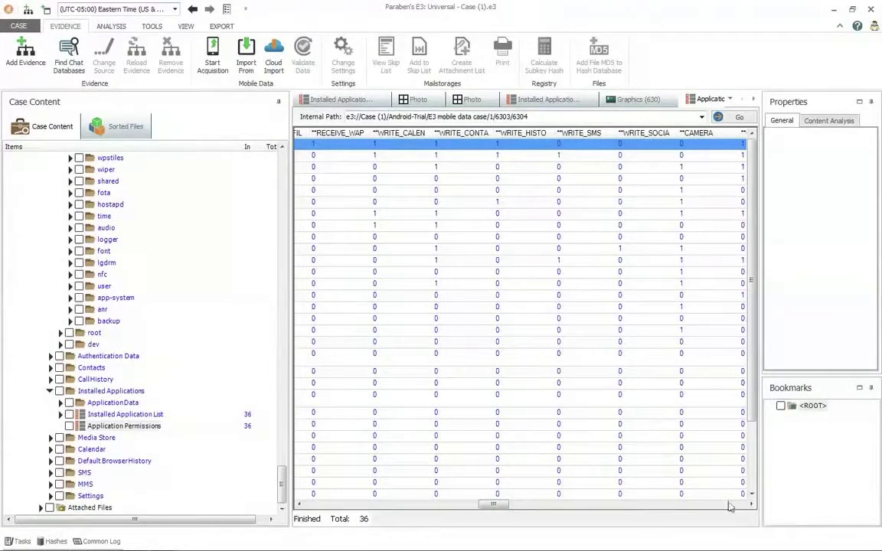
scroll(729, 507, right, 6)
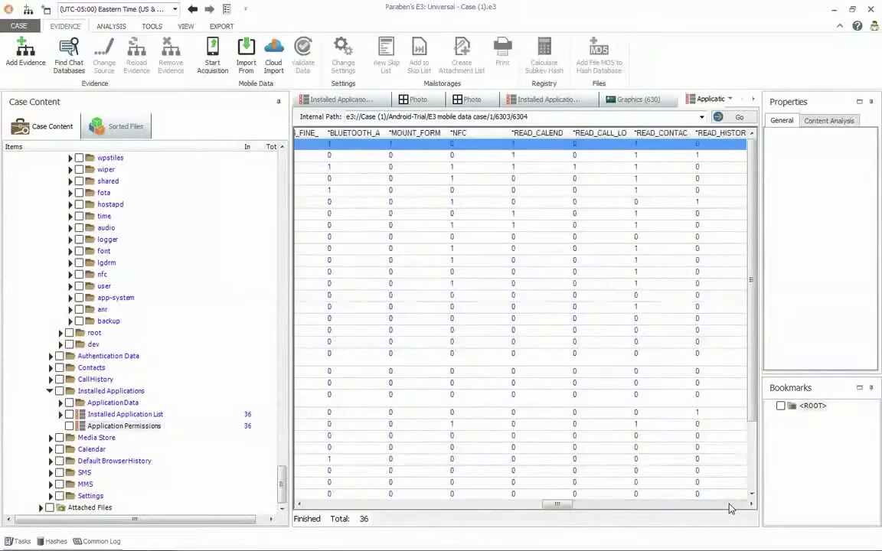
scroll(730, 508, right, 6)
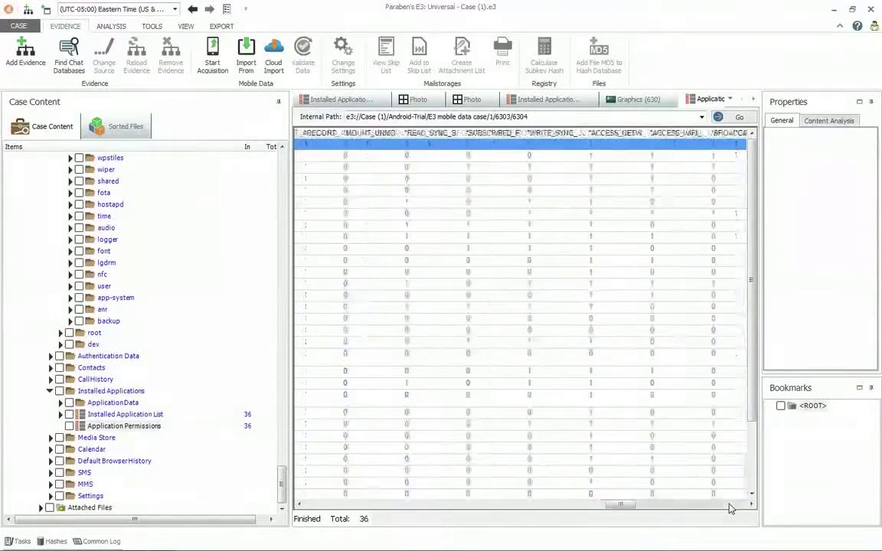
drag(621, 505, 351, 520)
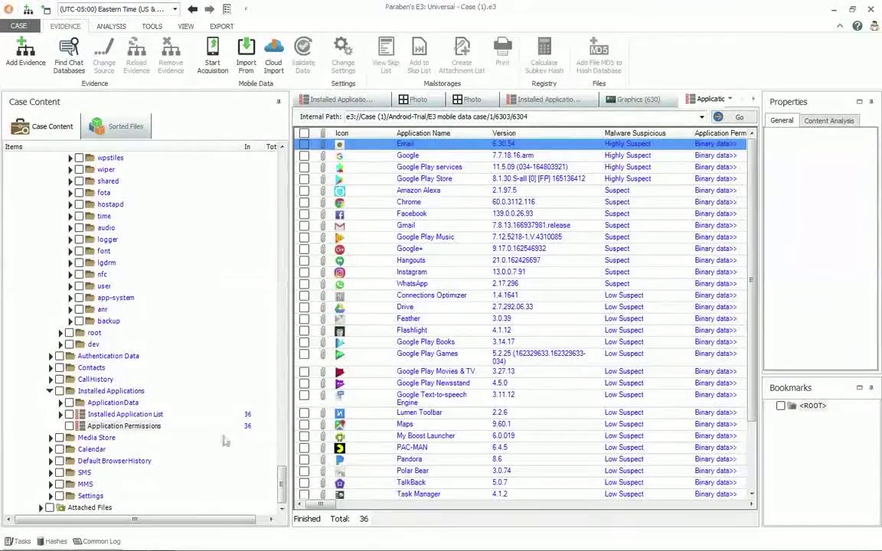
Collapse the Installed Applications folder and open the phone's Authentication Data folder.
click(51, 391)
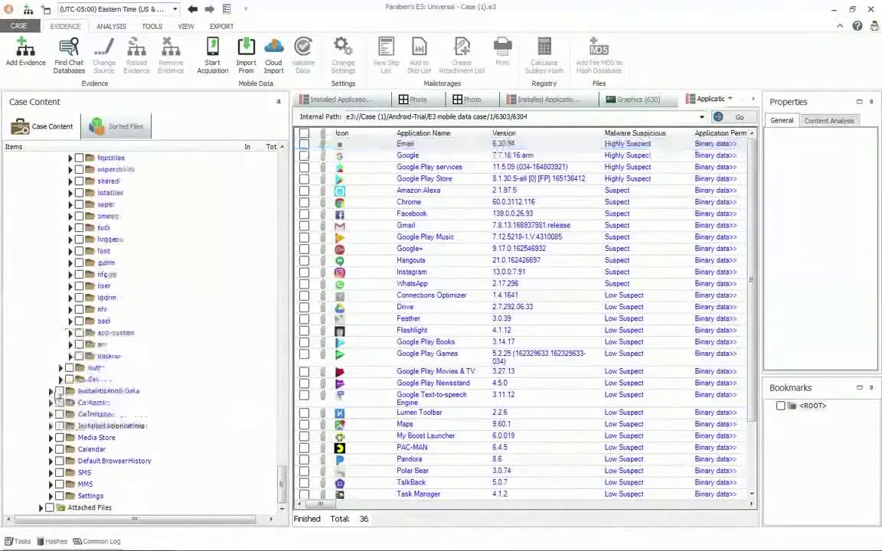
click(108, 391)
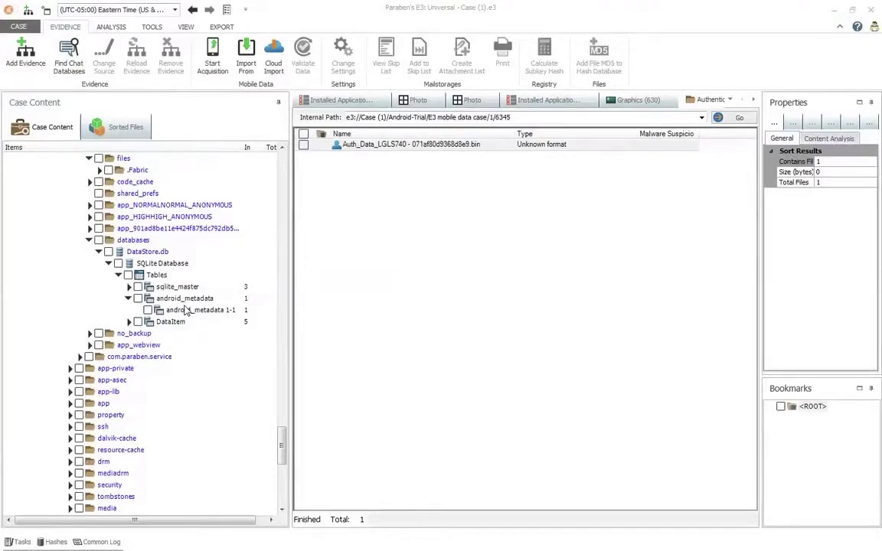
Collapse the Amazon app's databases folder and the whole com.amazon.dee.app folder in the case tree.
click(89, 240)
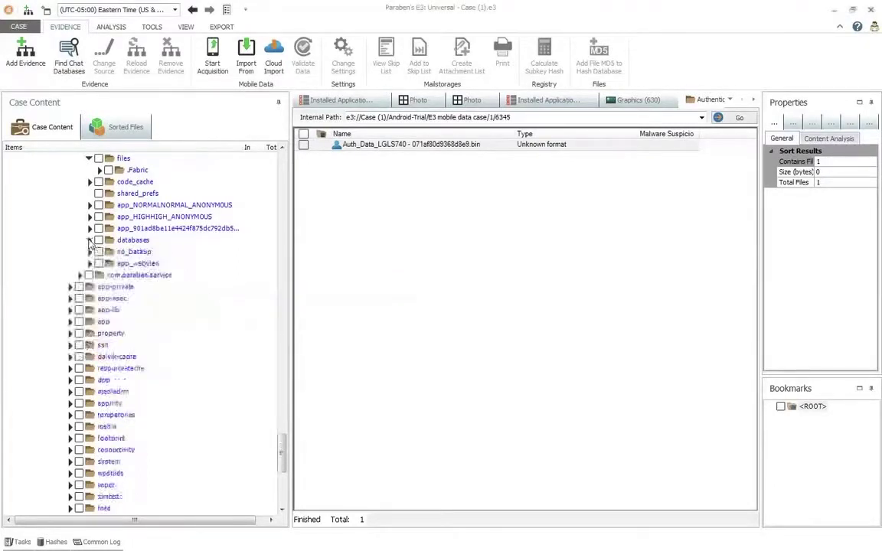
scroll(279, 168, up, 10)
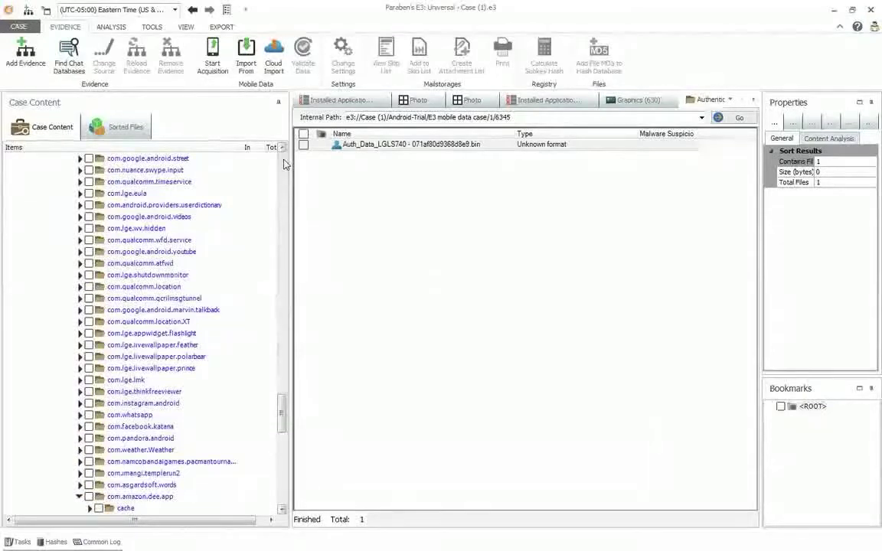
click(79, 496)
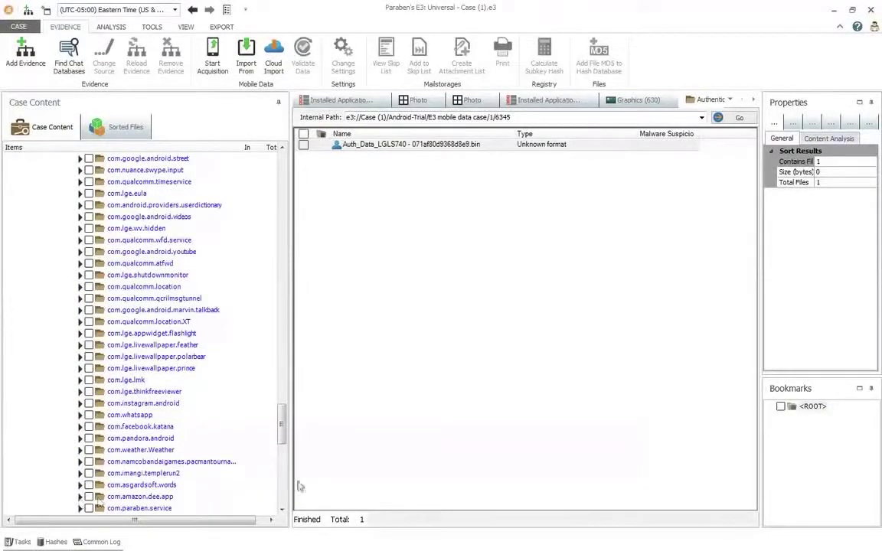
scroll(284, 174, up, 10)
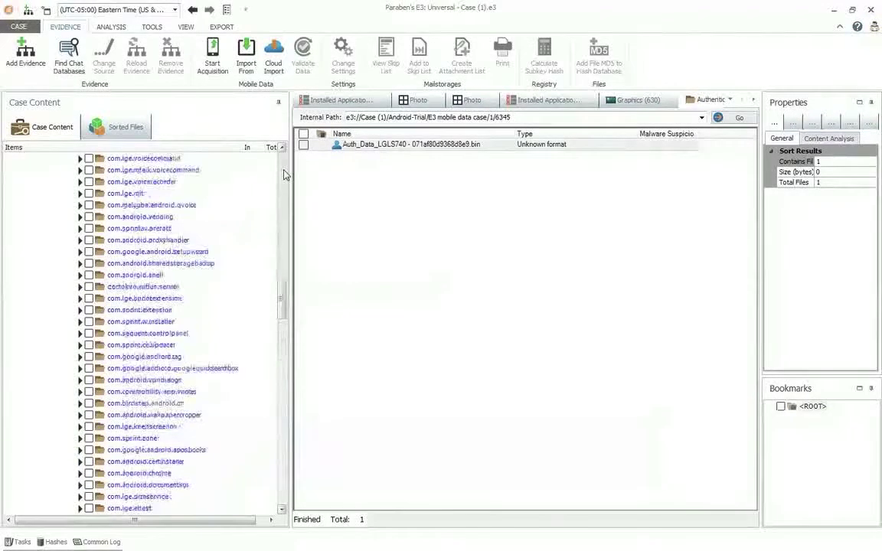
Collapse the data folder and the whole File System (Android Backup) folder in the case tree.
drag(282, 302, 281, 175)
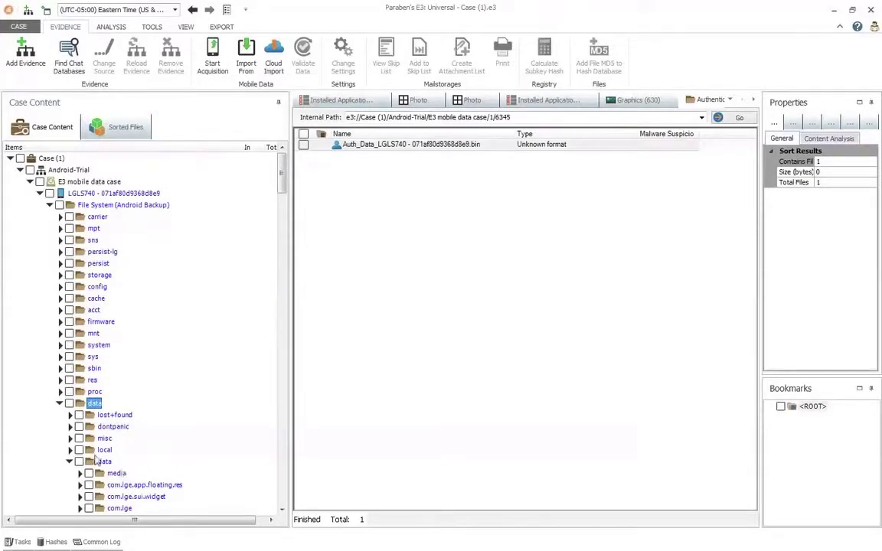
click(61, 404)
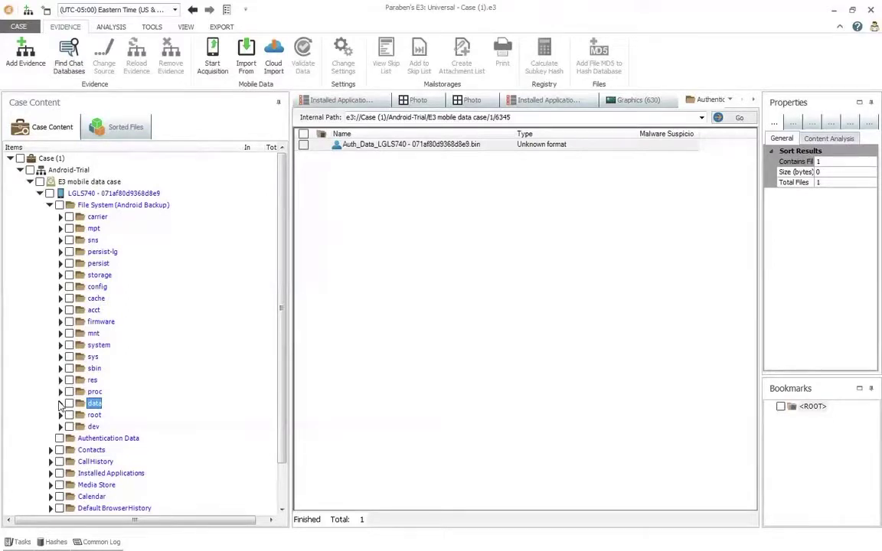
click(52, 208)
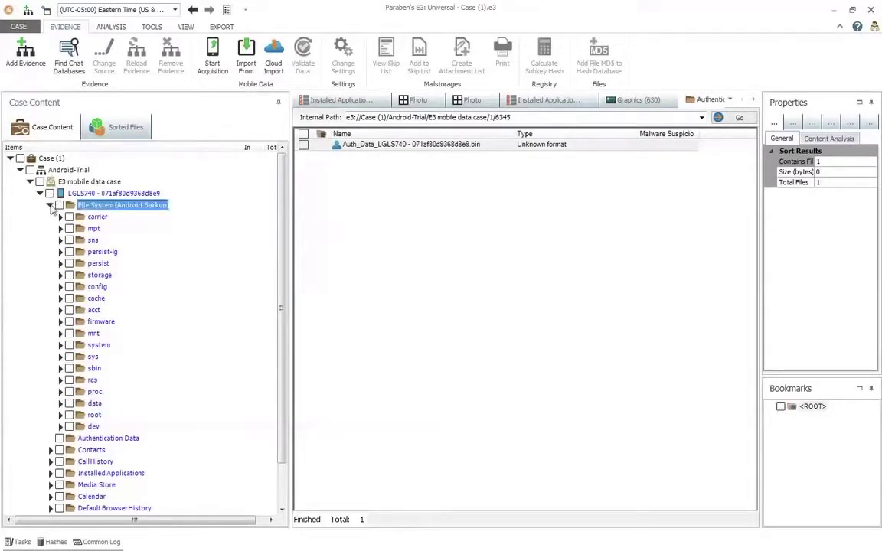
click(49, 205)
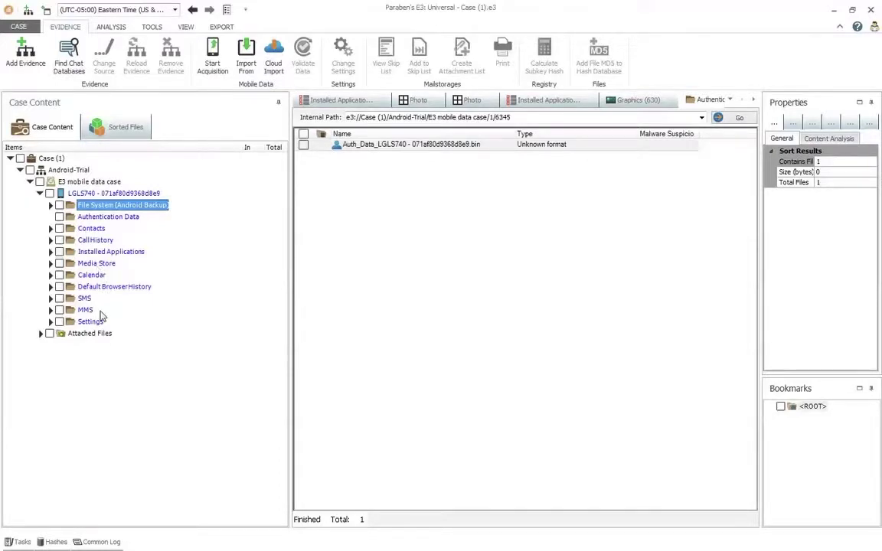
Expand Default Browser History, open its URL History list and widen the results area to show the full URLs.
click(49, 286)
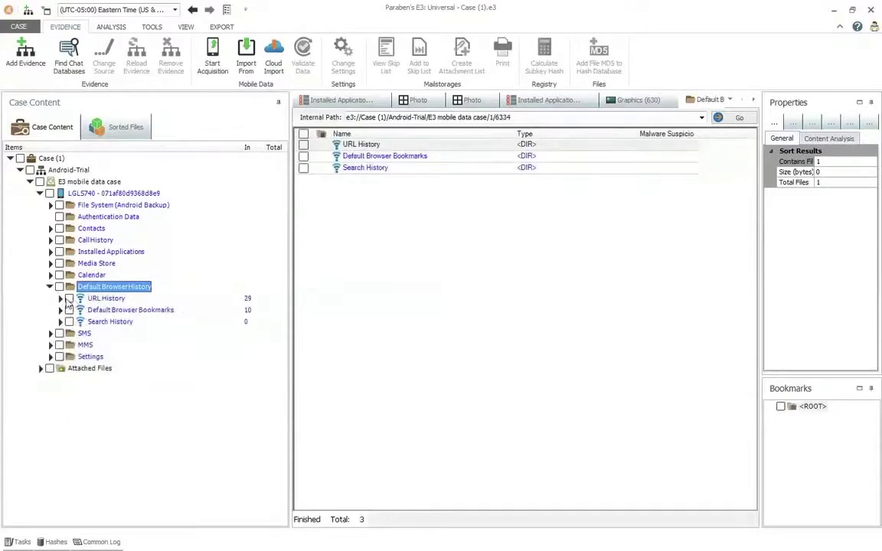
click(106, 297)
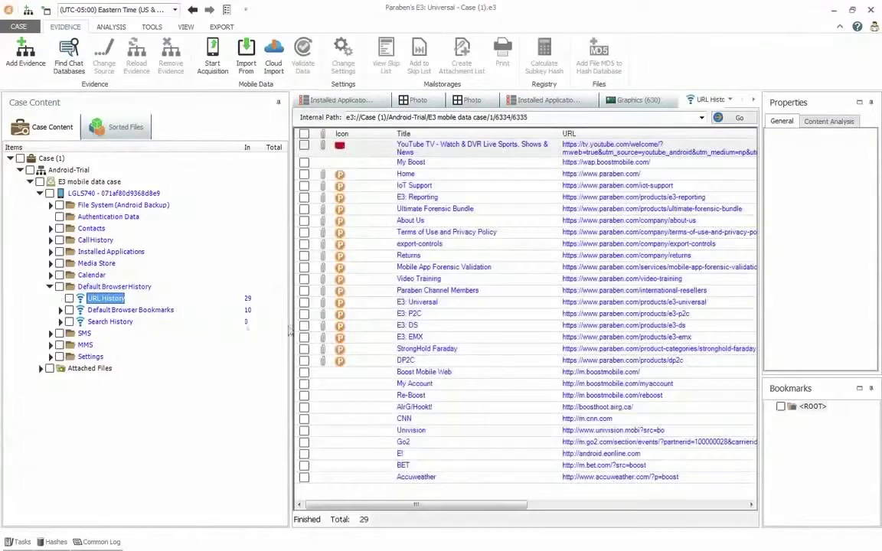
drag(290, 330, 201, 331)
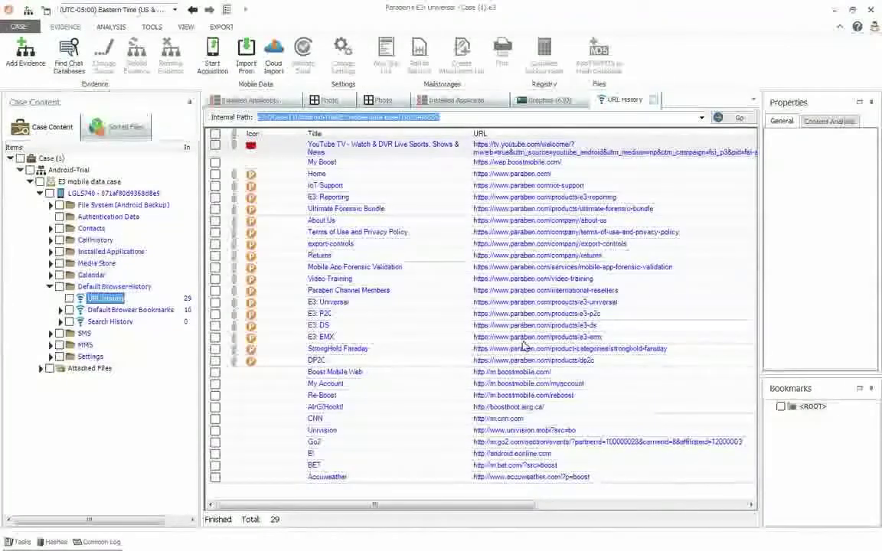
Inspect the IoT Support entry in the URL History and mark it for inclusion in the report.
click(530, 187)
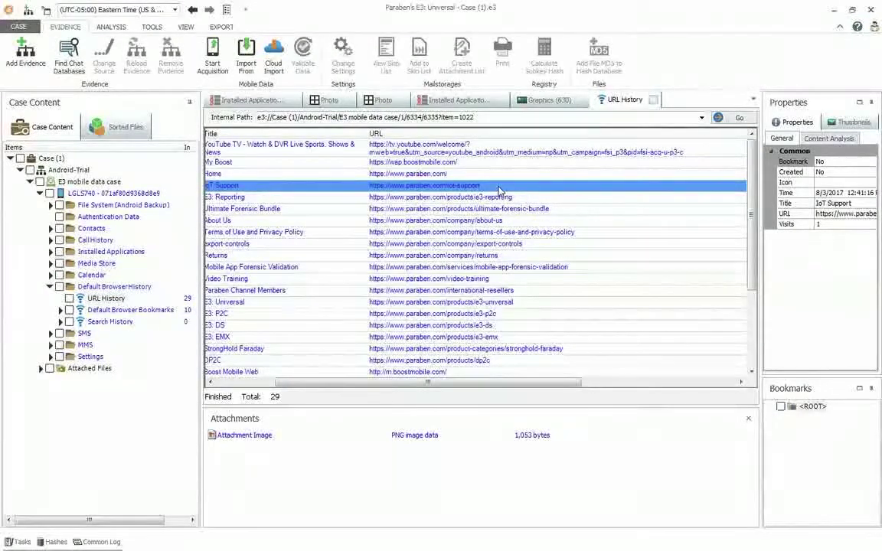
drag(382, 382, 325, 385)
click(215, 185)
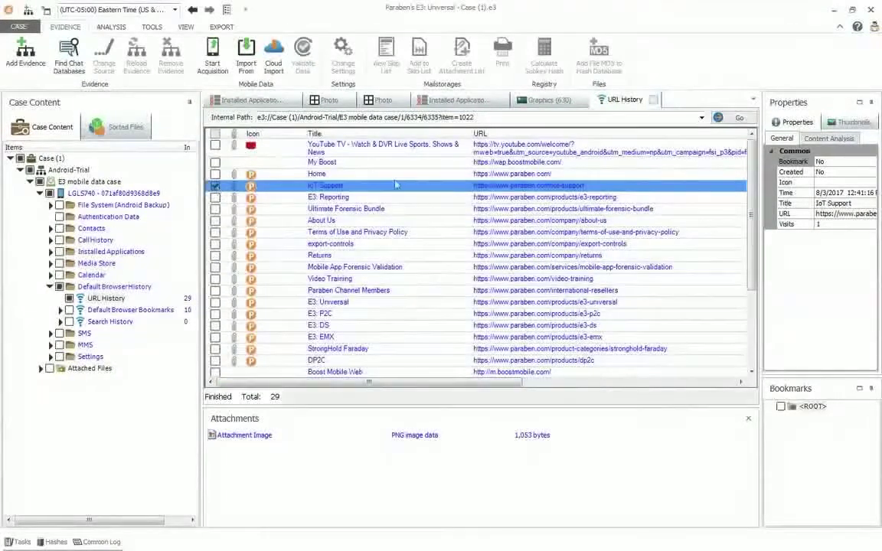
Bookmark the IoT Support entry under the name "Browser Bookmark" with the description "IoT Support Browser Link".
right_click(418, 191)
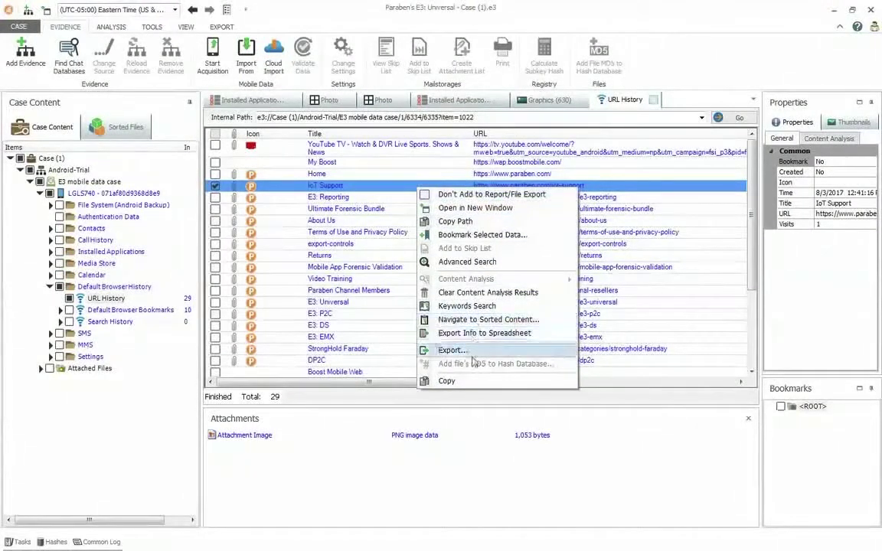
click(483, 237)
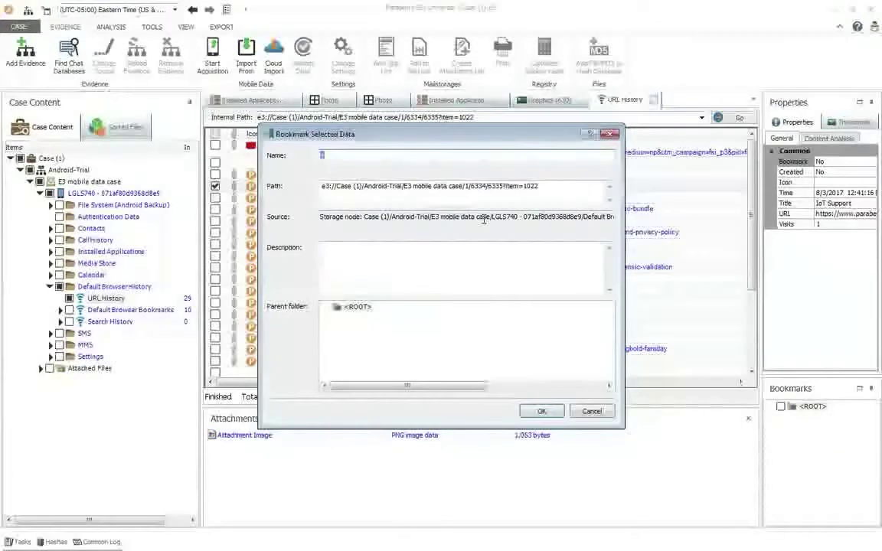
click(350, 255)
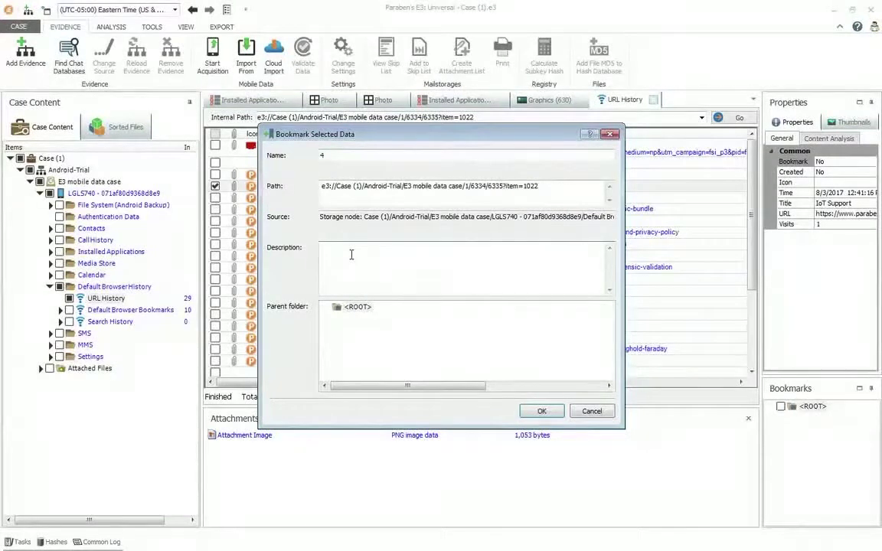
text(IoT Support Browser Link)
double_click(329, 155)
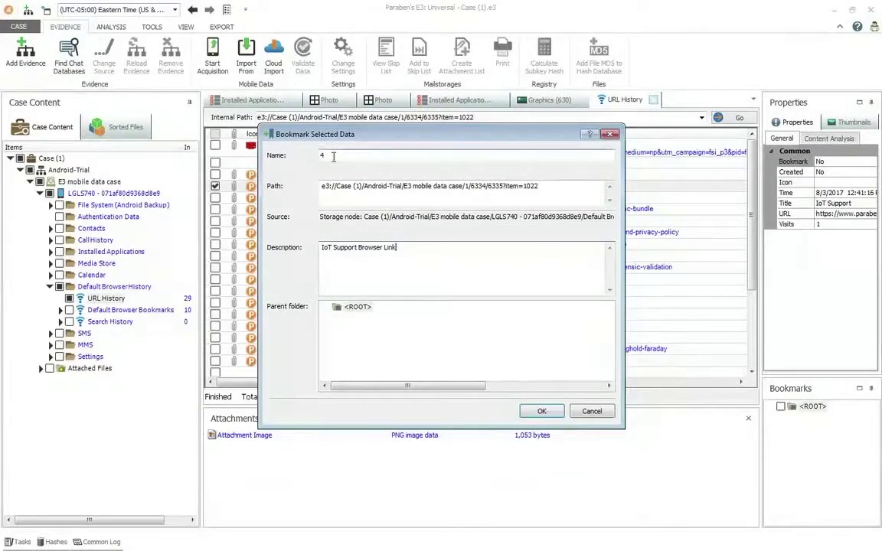
text(B)
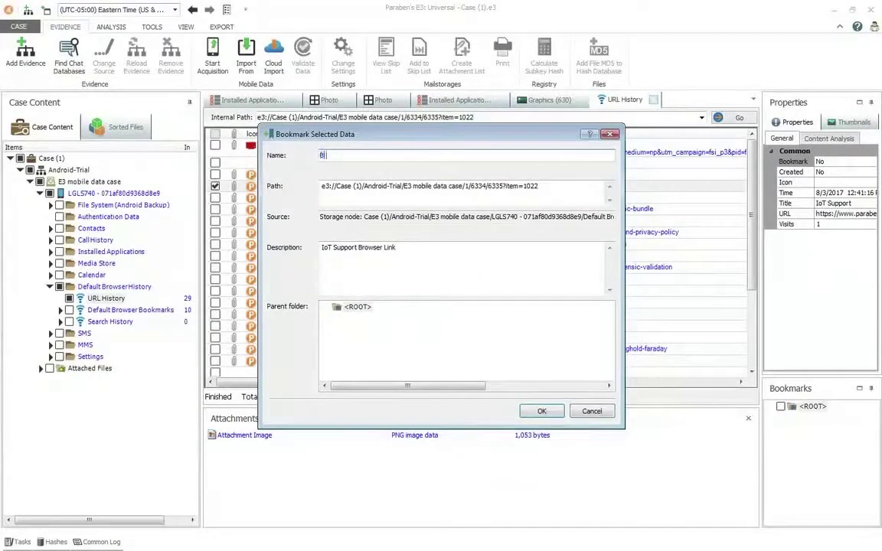
text(rowser Bookmark)
click(541, 412)
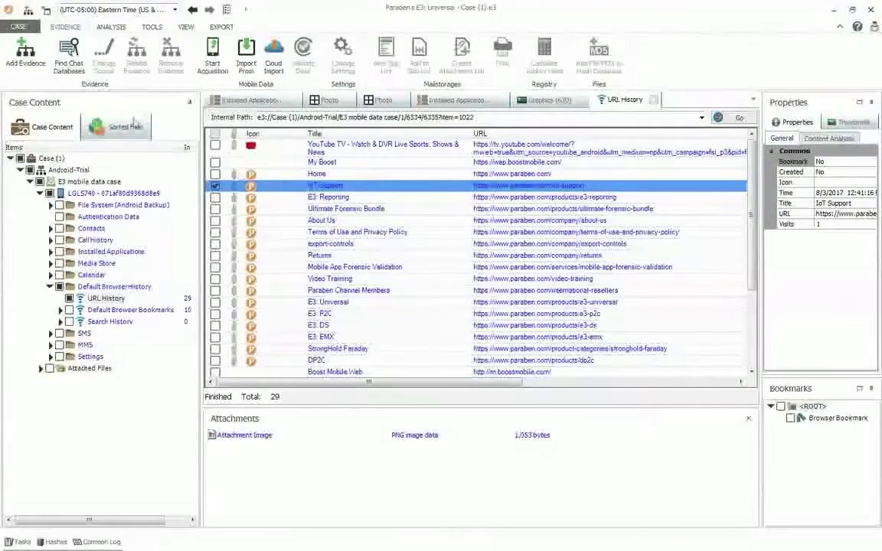
Look over the analysis commands, including bookmarking, and collapse the Default Browser History folder in the case tree.
click(116, 28)
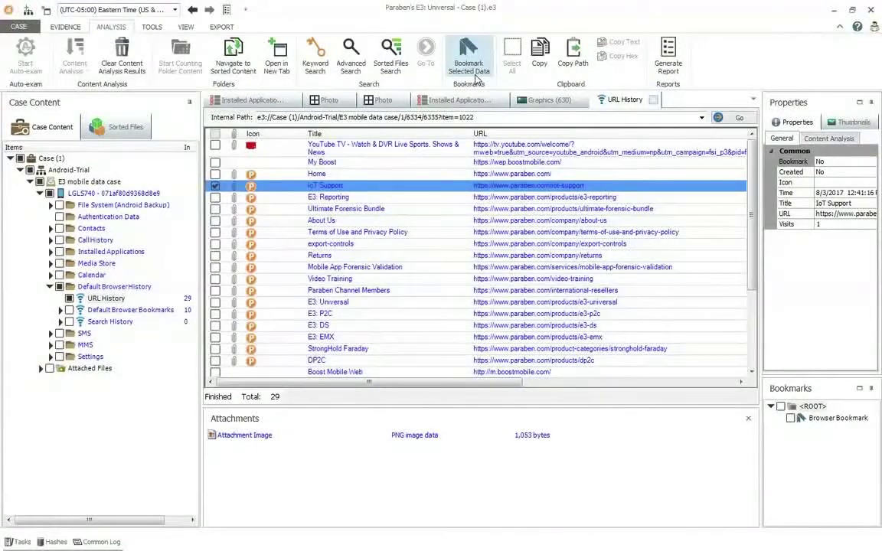
click(50, 287)
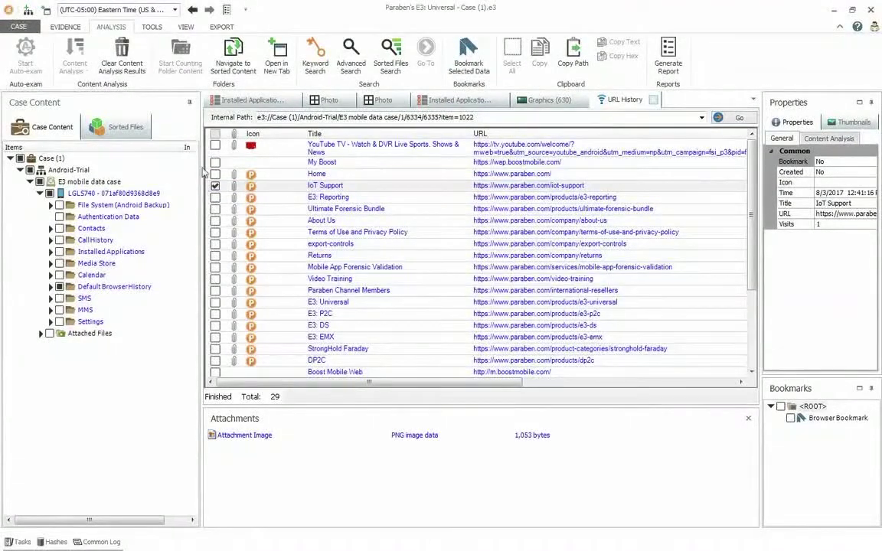
click(65, 27)
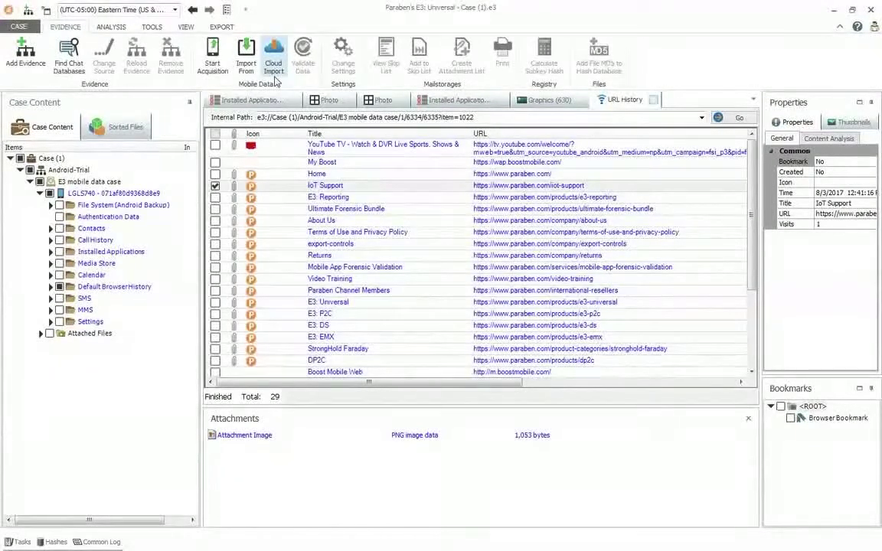
Export the LGLS740 authentication data .bin file from the Authentication Data folder to the desktop folder.
click(93, 218)
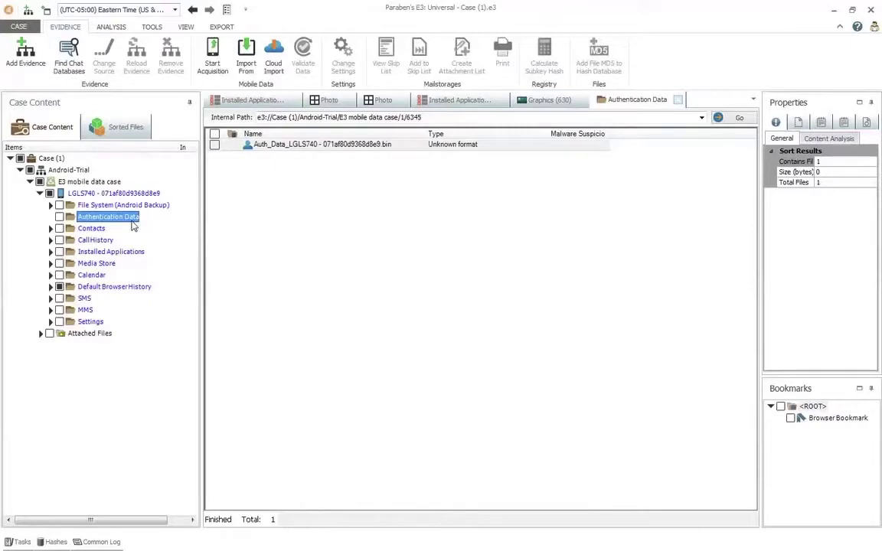
click(303, 147)
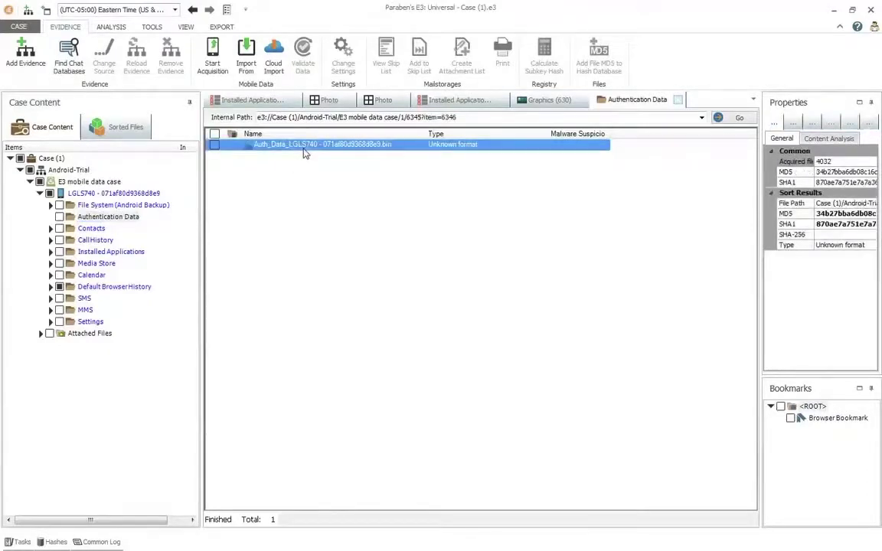
right_click(306, 150)
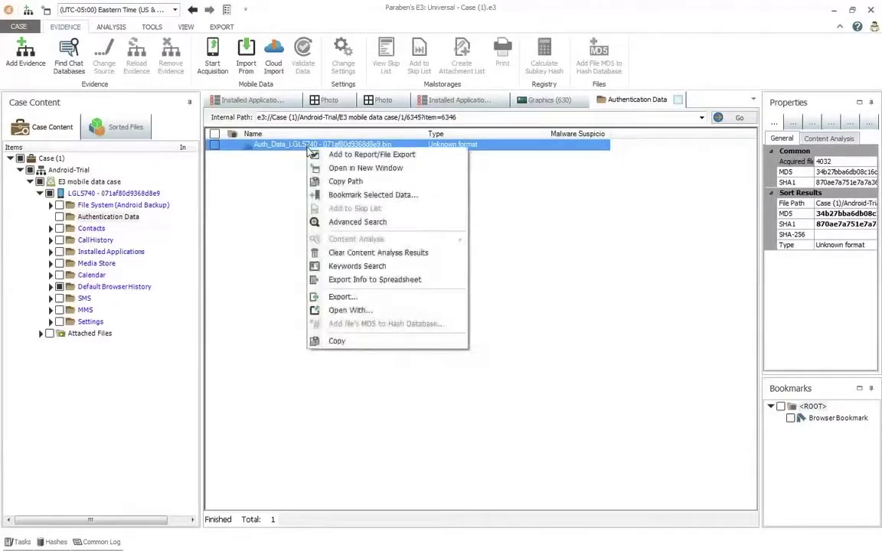
click(341, 297)
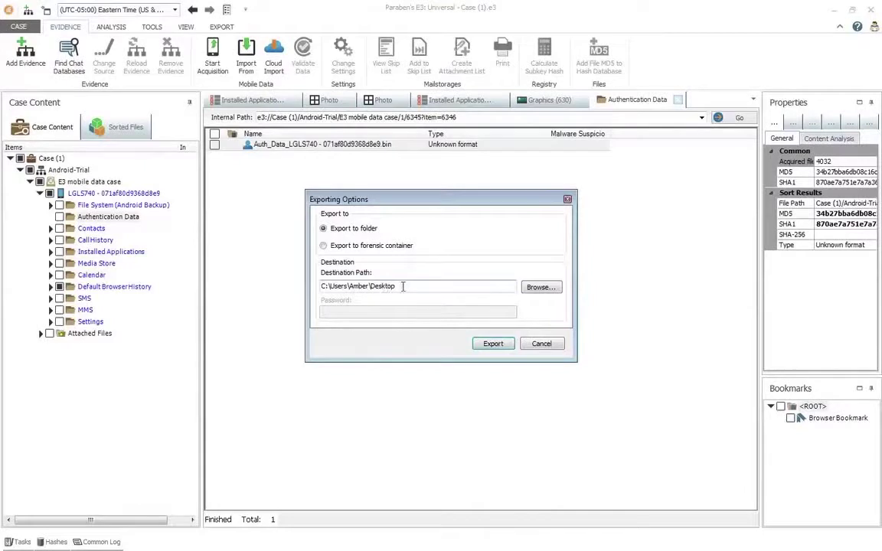
click(494, 345)
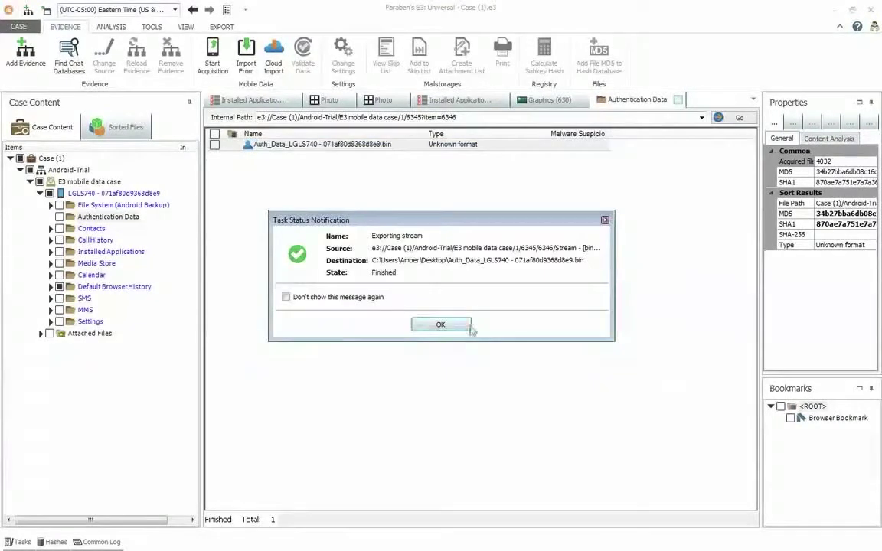
click(431, 328)
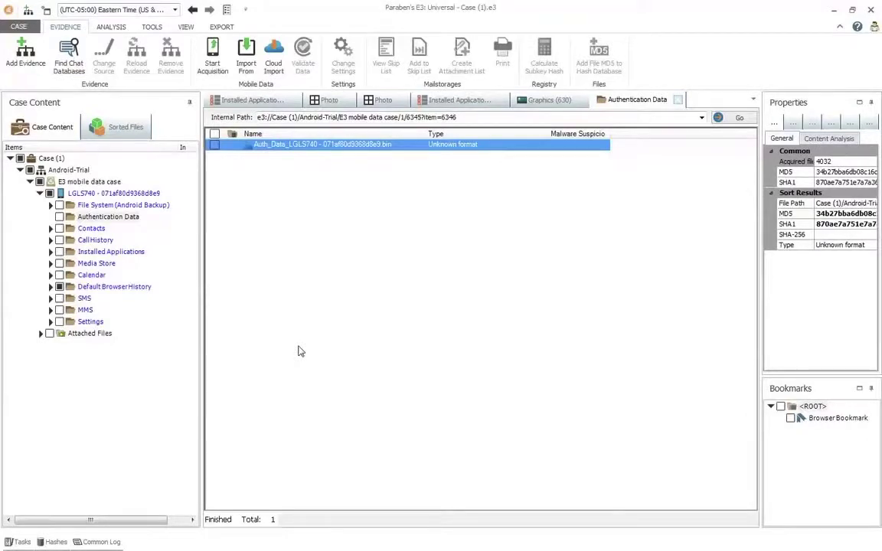
Start a cloud data import and add the exported LGLS740 authentication data .bin file from the desktop.
click(273, 58)
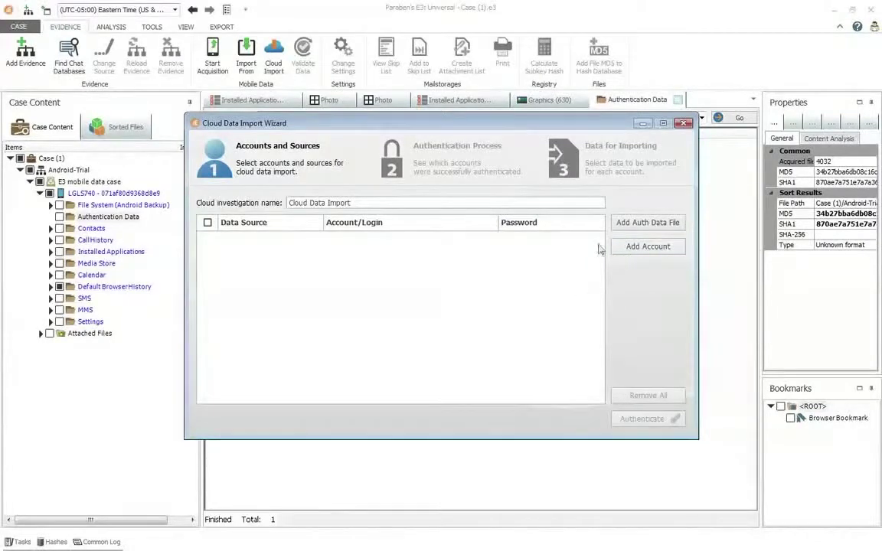
click(629, 225)
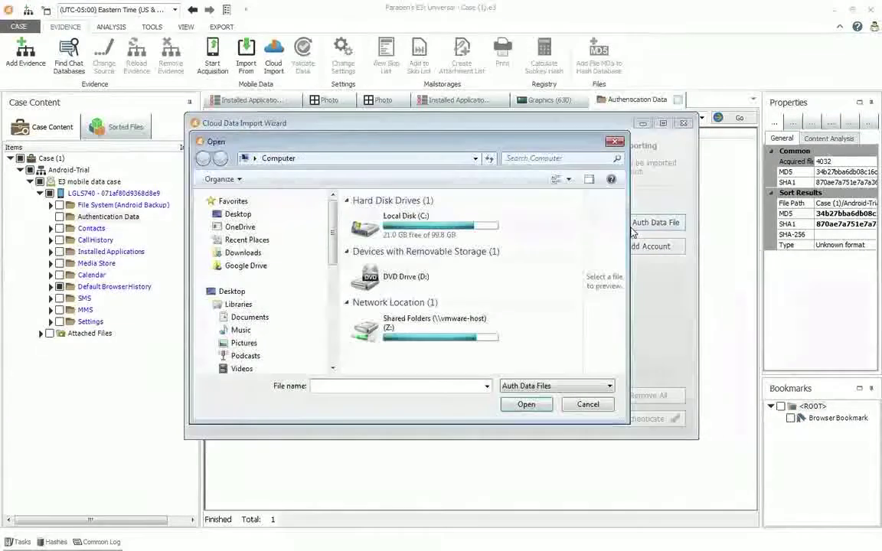
click(238, 214)
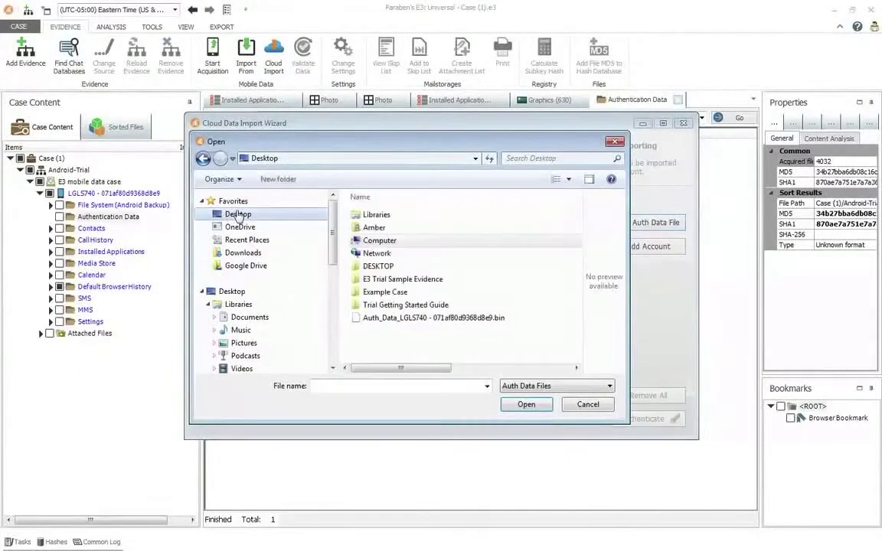
click(414, 318)
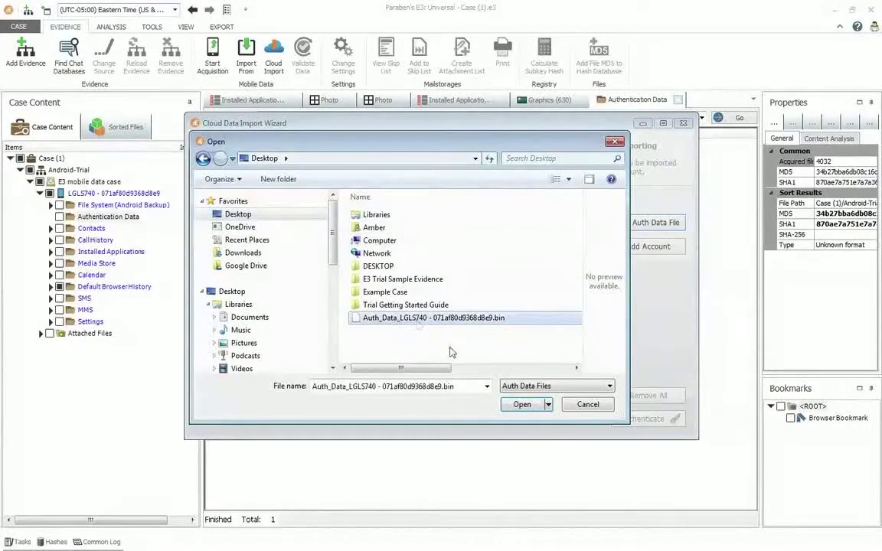
click(523, 405)
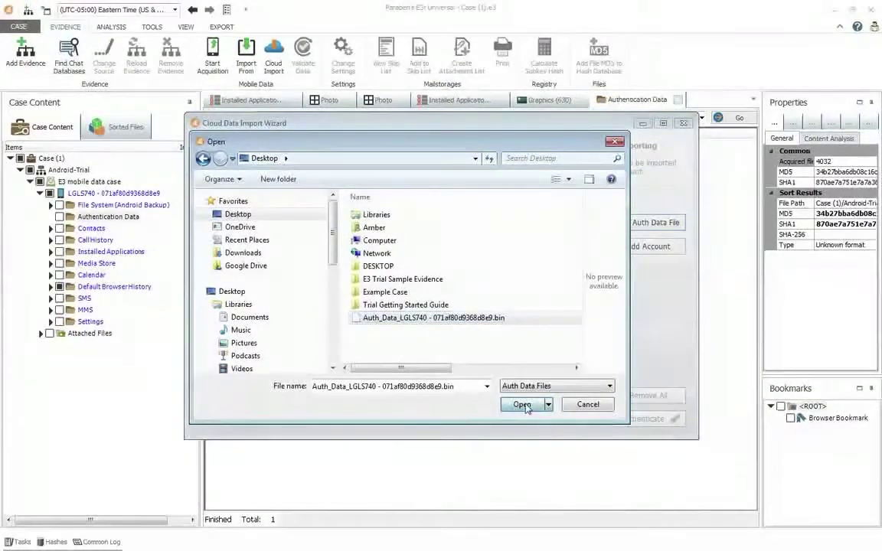
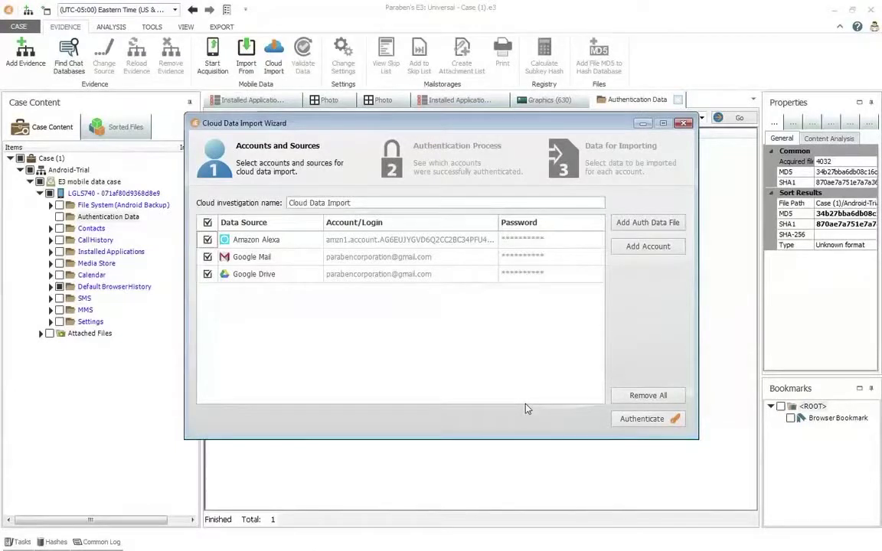
Authenticate the Amazon Alexa, Google Mail and Google Drive accounts and import all their available data without a custom date range.
click(659, 423)
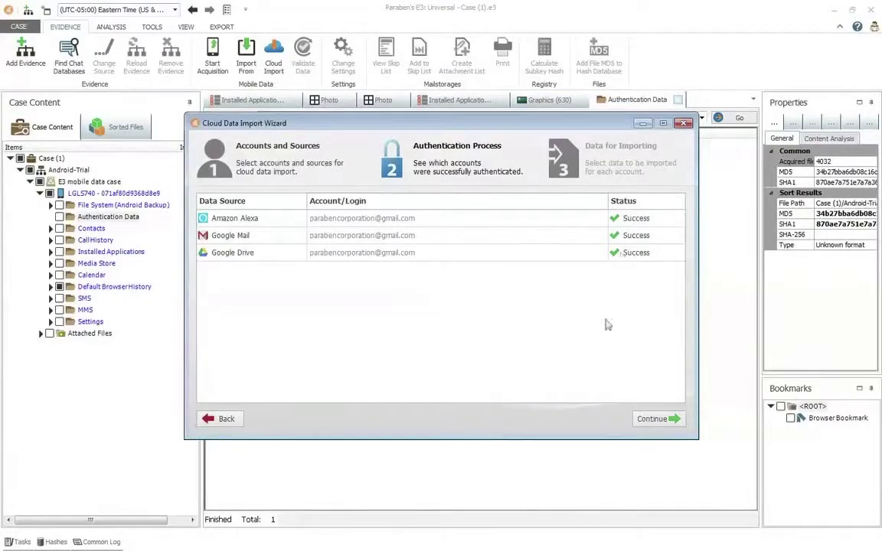
click(667, 420)
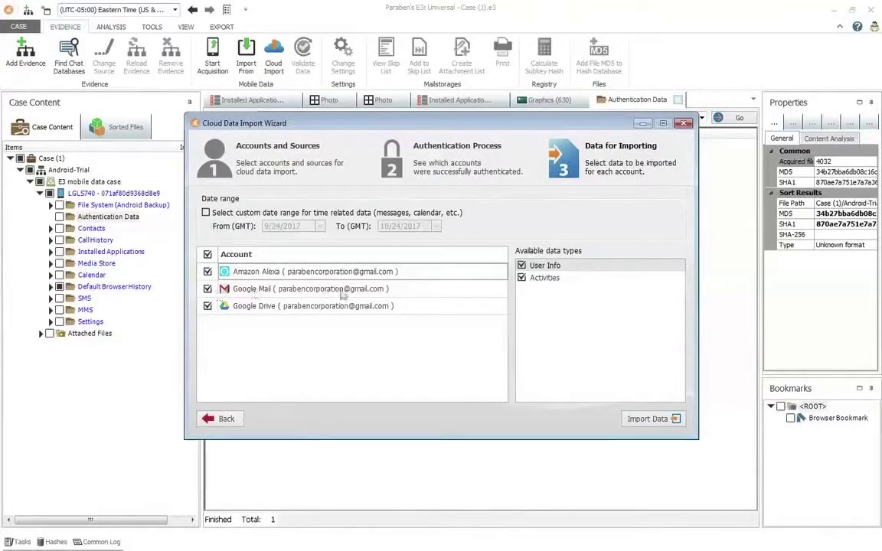
click(205, 212)
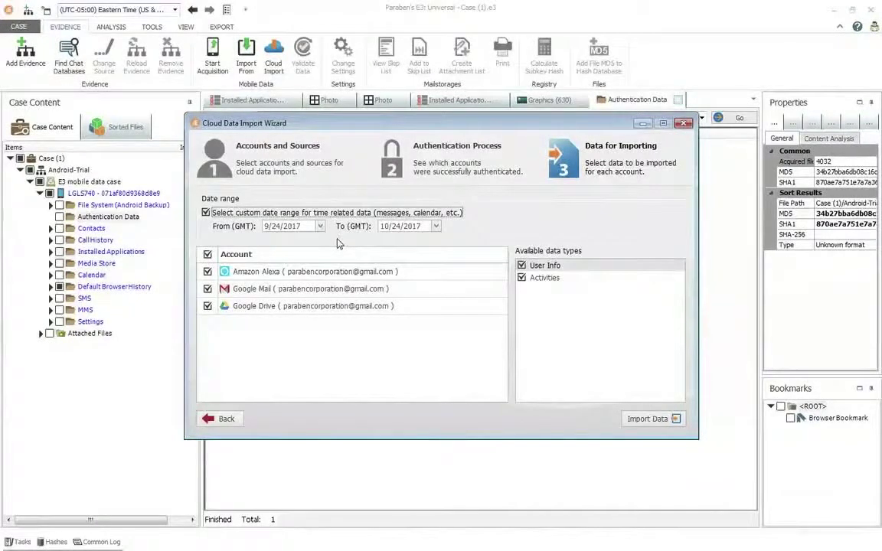
click(206, 212)
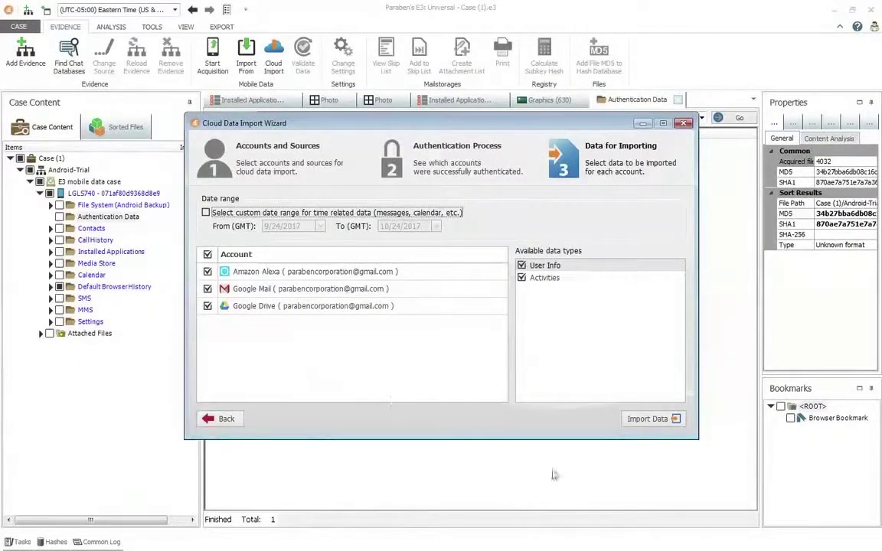
click(635, 421)
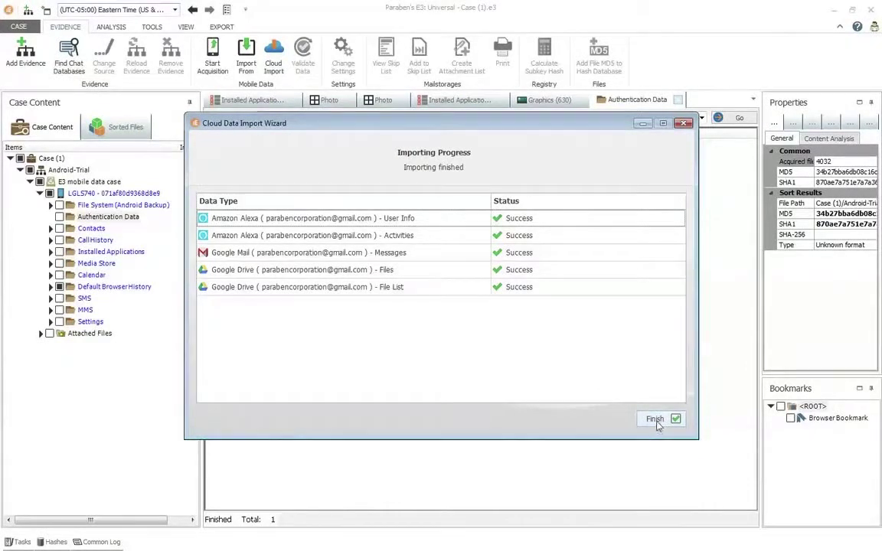
click(657, 422)
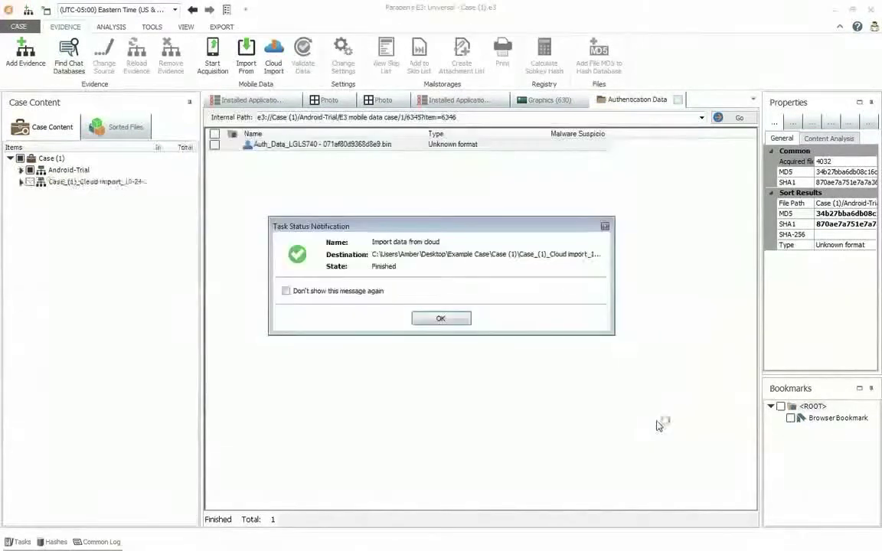
click(447, 320)
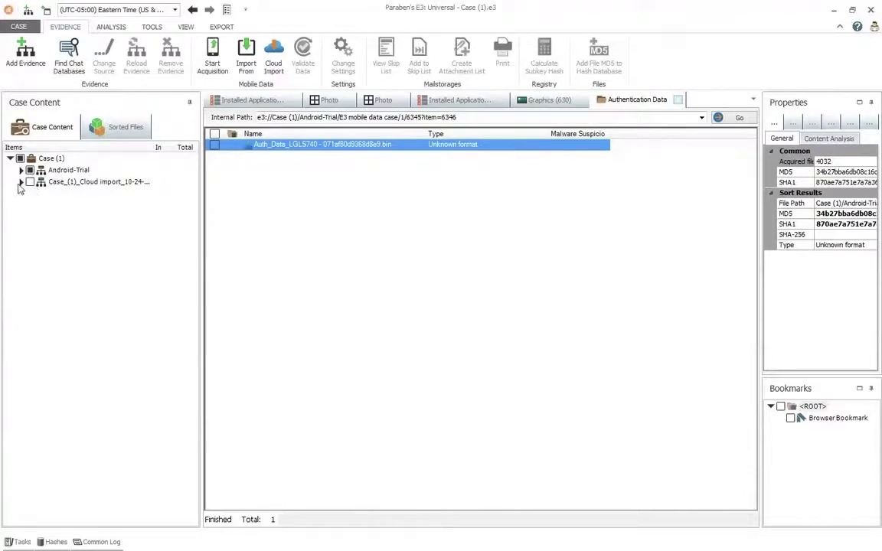
Expand the new cloud import evidence down to the data folders of the Amazon Alexa, Google Mail and Google Drive accounts.
click(20, 181)
click(30, 192)
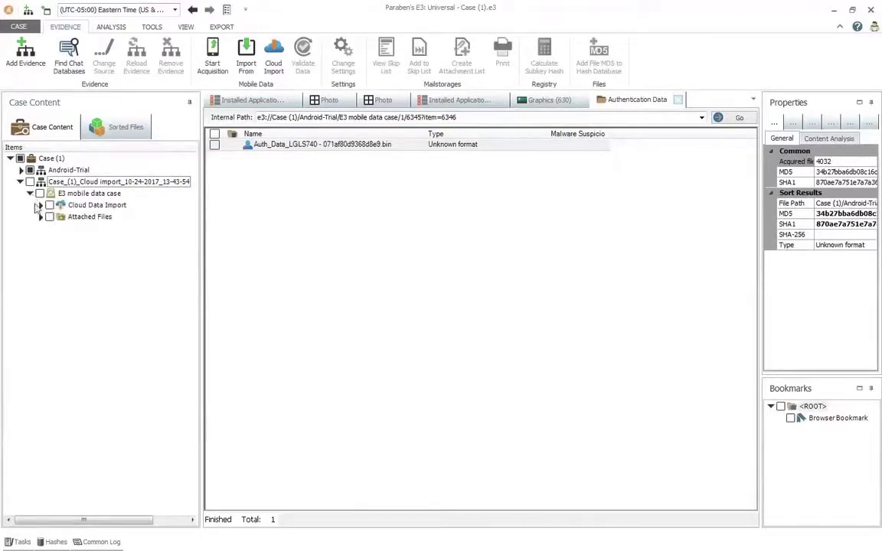
click(44, 207)
click(40, 205)
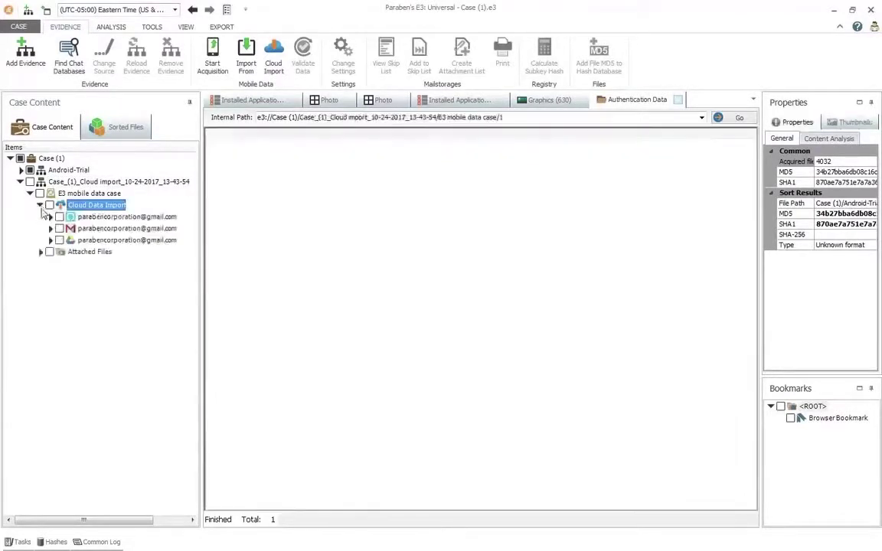
click(50, 217)
click(49, 217)
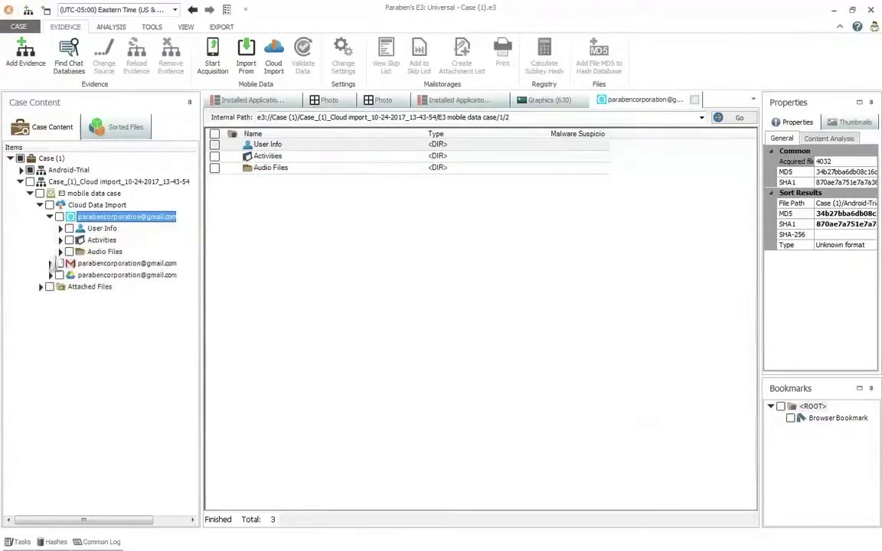
click(51, 263)
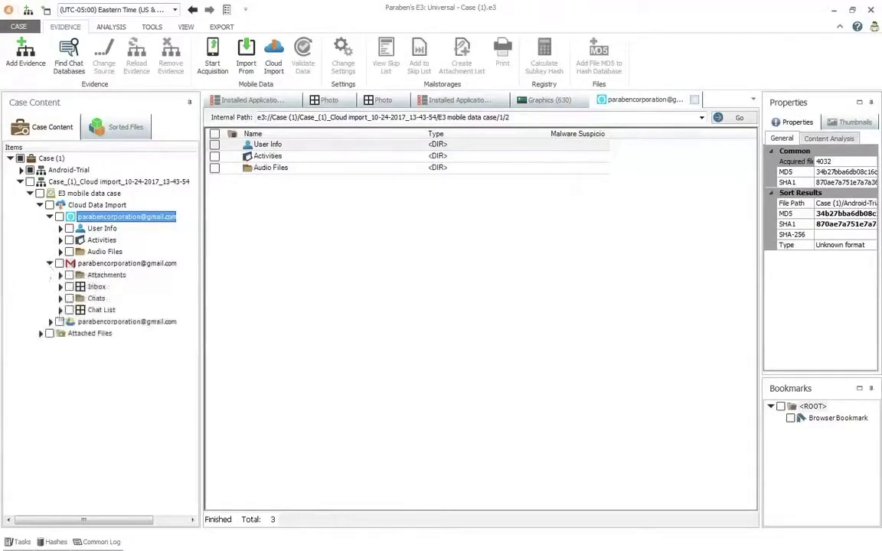
click(50, 322)
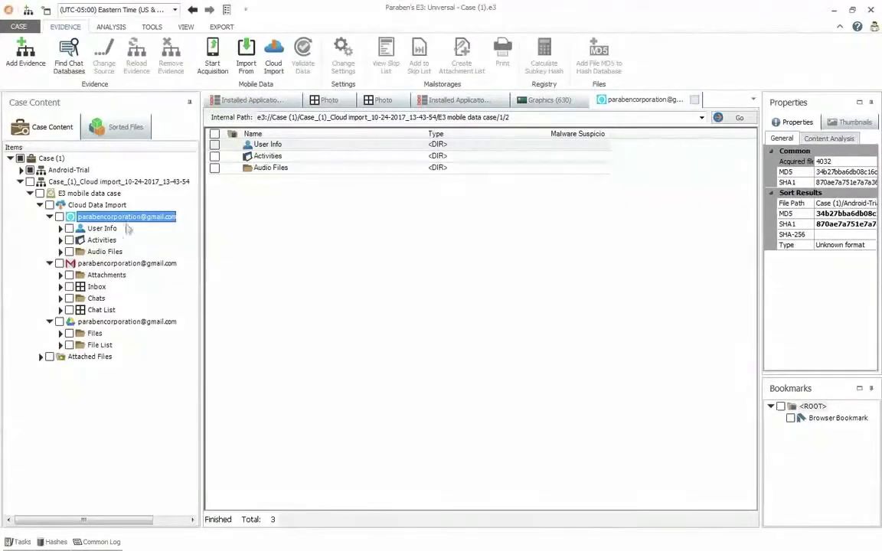
Review the Amazon Alexa account's User Info, Activities and Audio Files.
click(104, 229)
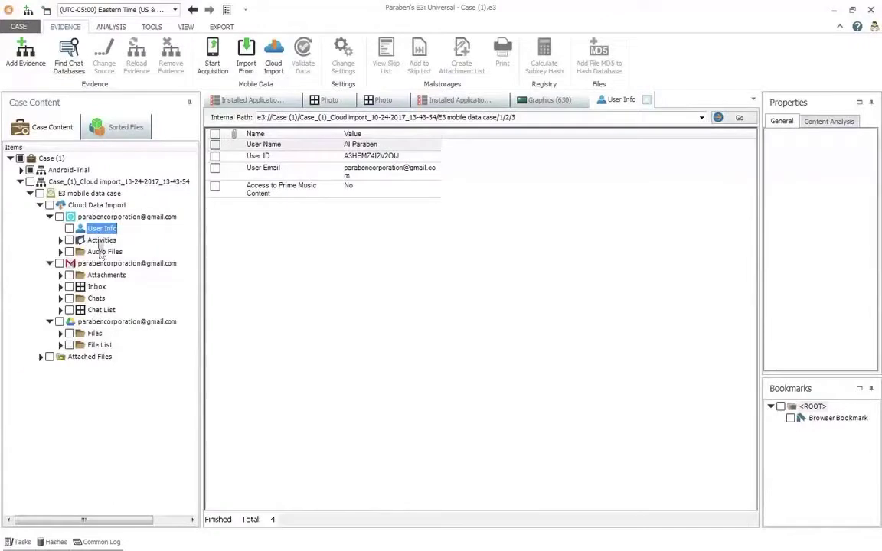
click(95, 240)
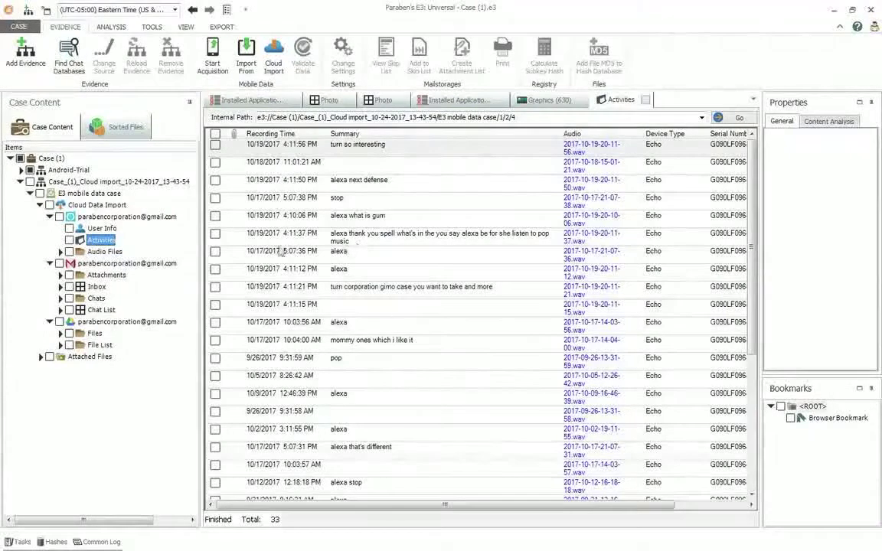
click(104, 252)
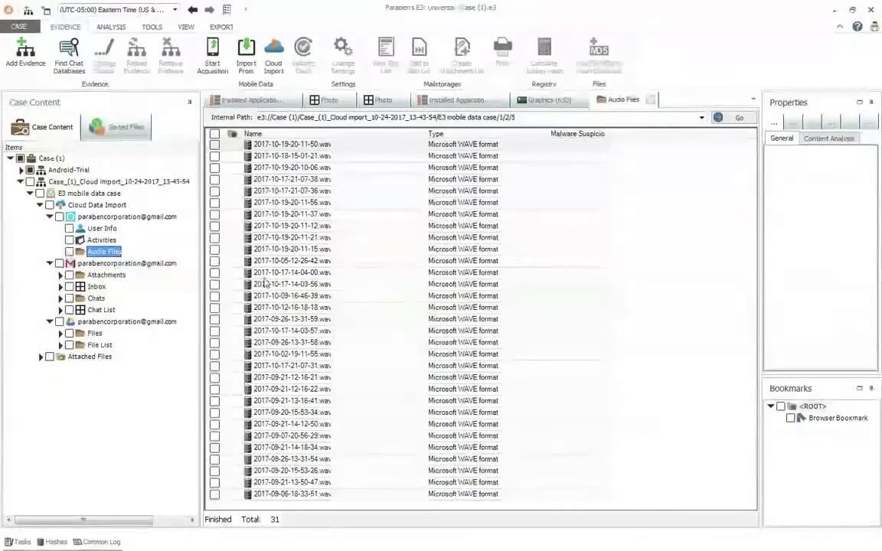
click(320, 261)
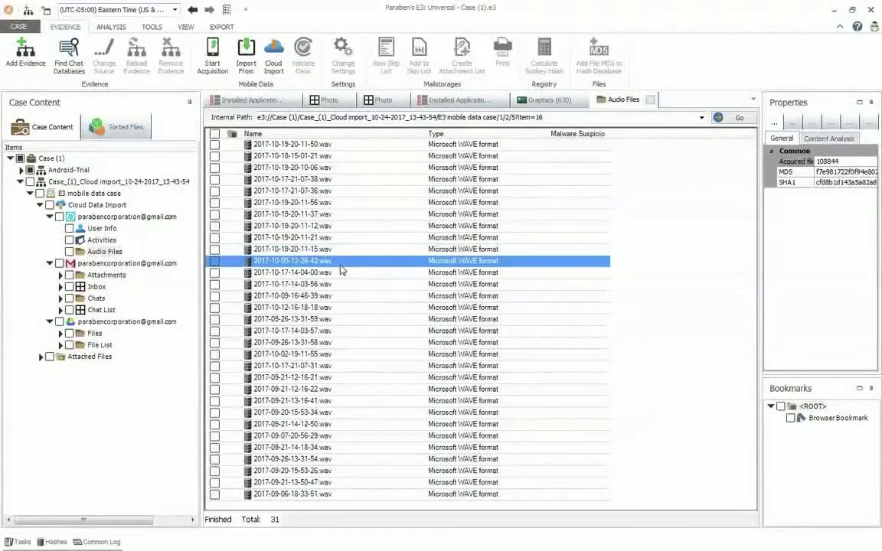
right_click(341, 266)
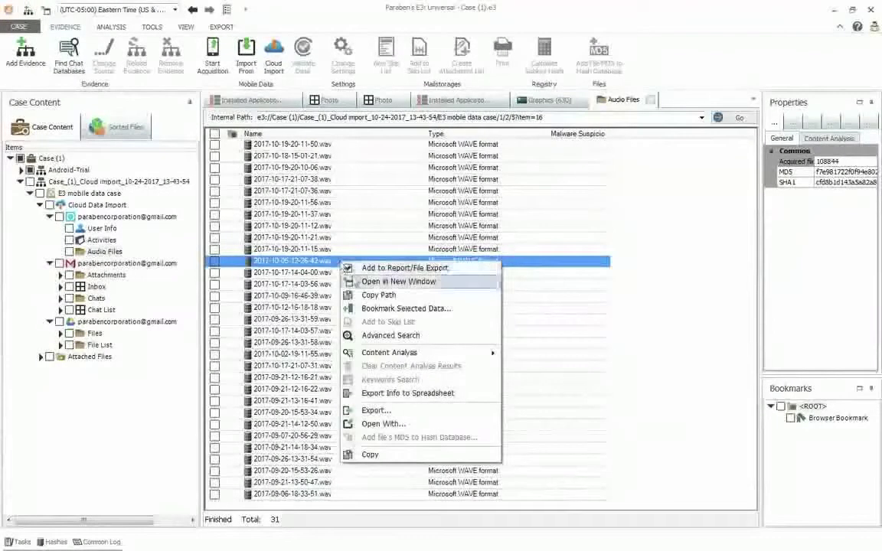
click(414, 411)
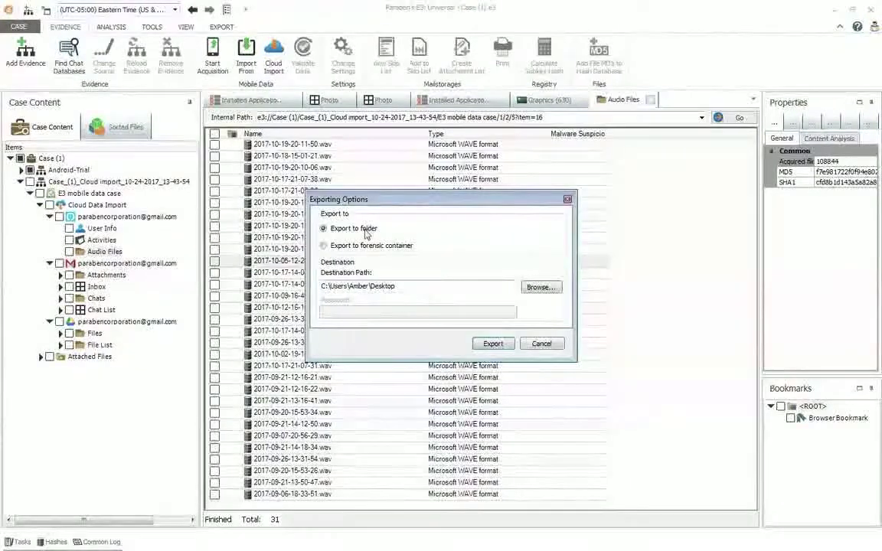
click(494, 344)
click(442, 326)
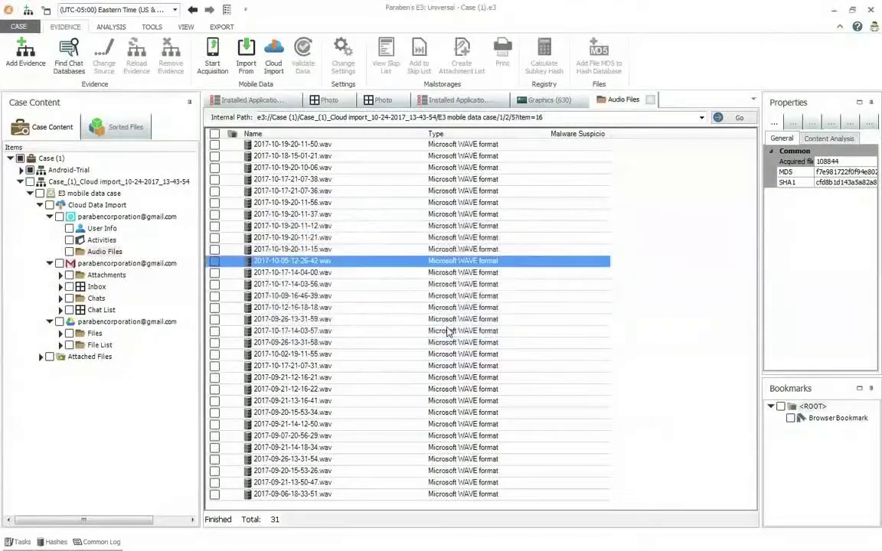
click(833, 10)
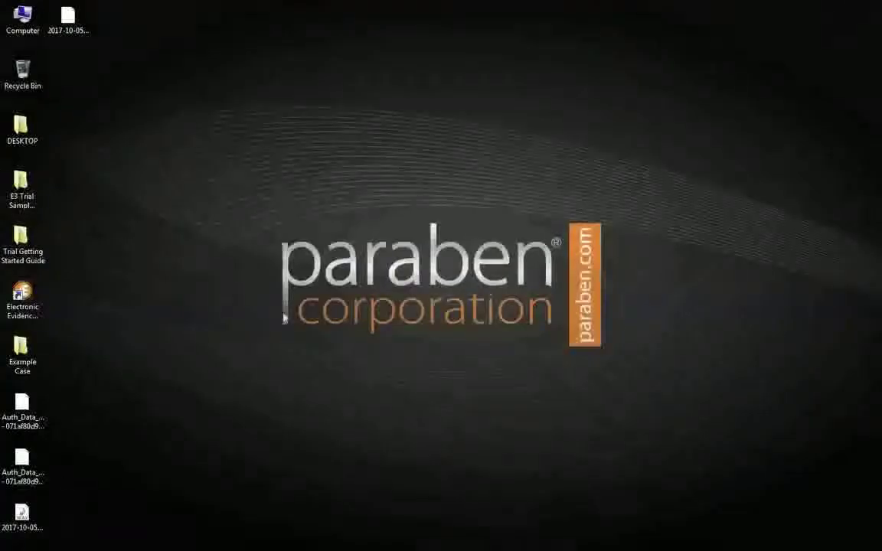
click(23, 523)
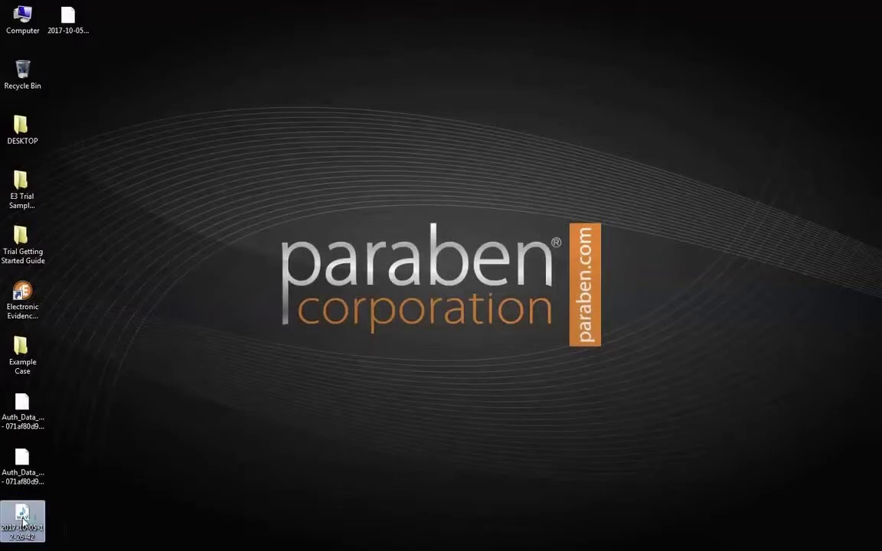
double_click(23, 523)
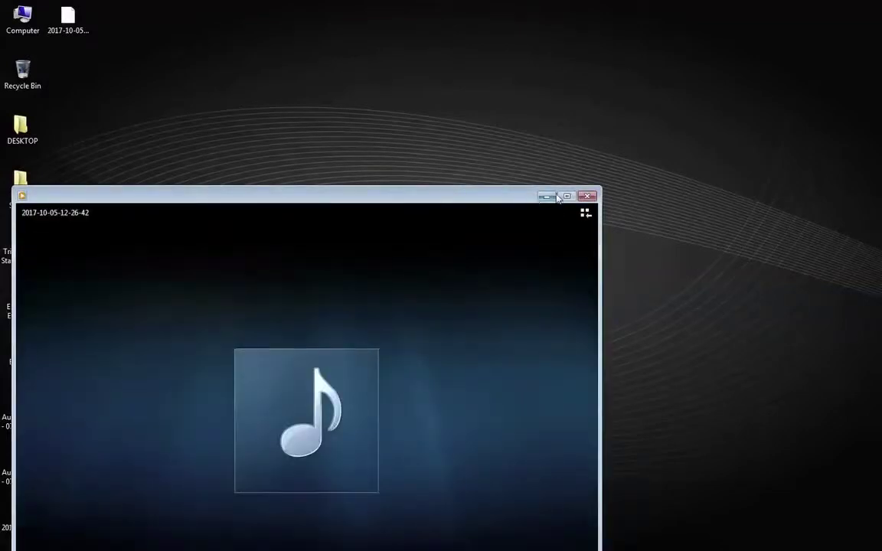
click(586, 197)
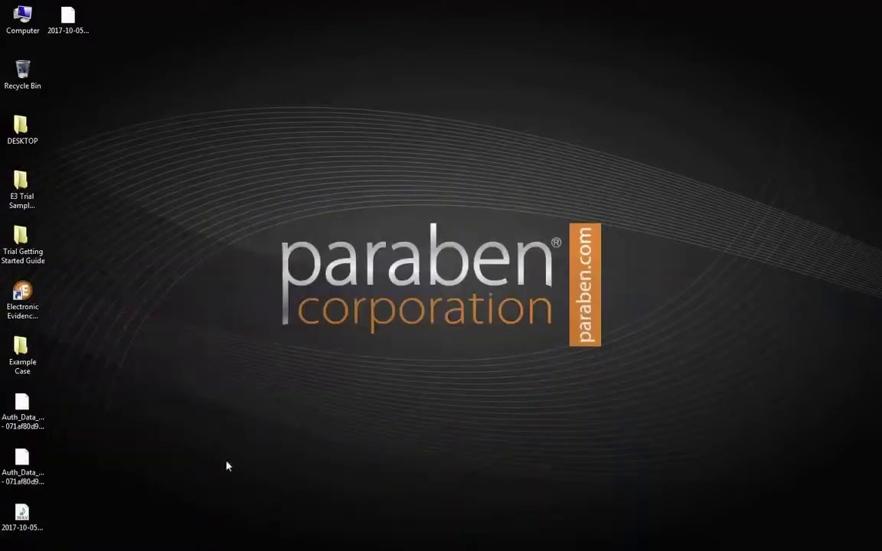
mouse_move(228, 547)
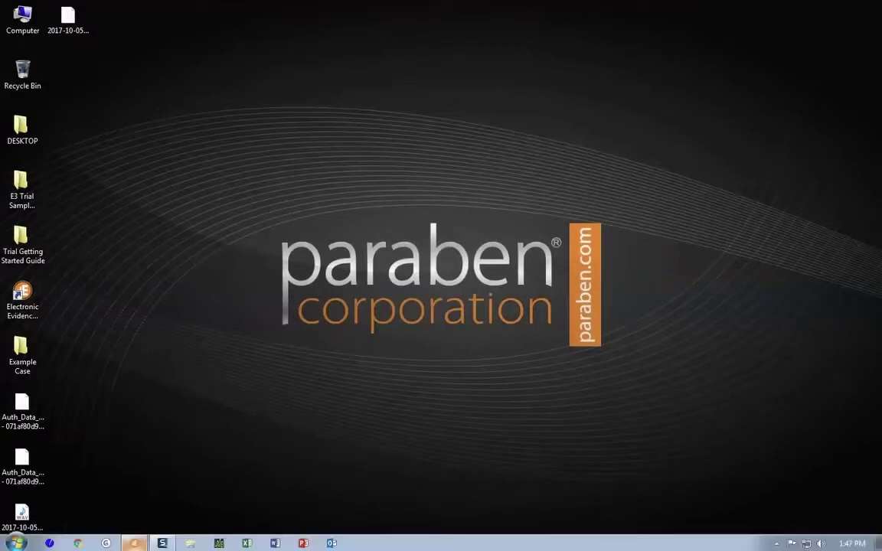
click(126, 542)
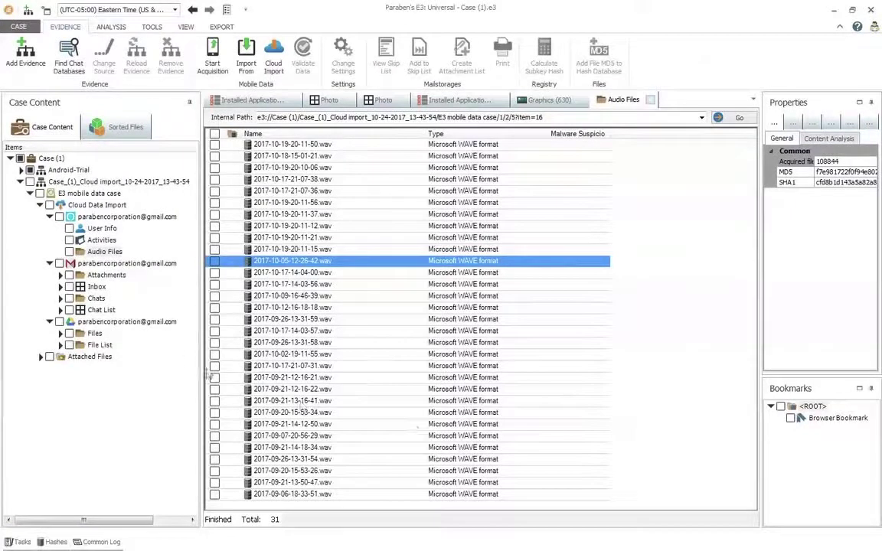
Open the Google Mail account's Inbox and select the sixth message to view its properties and attachments.
click(111, 252)
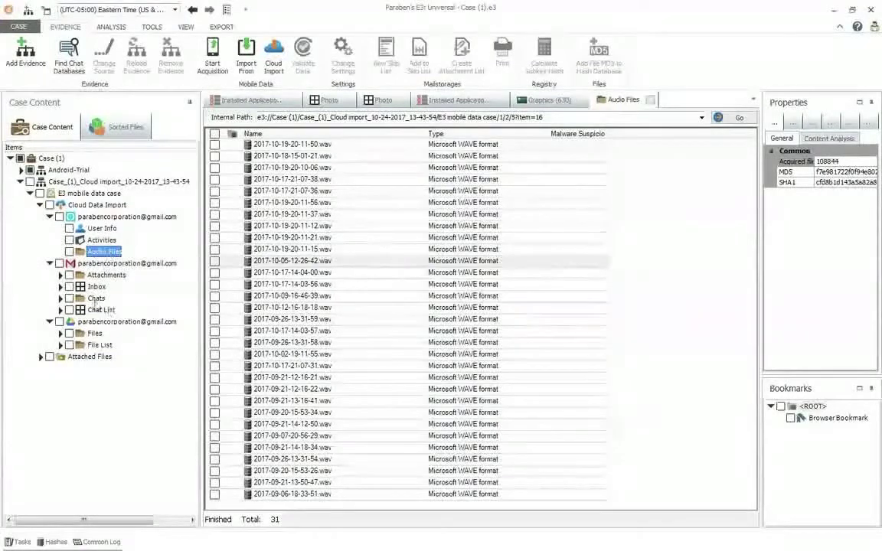
click(94, 286)
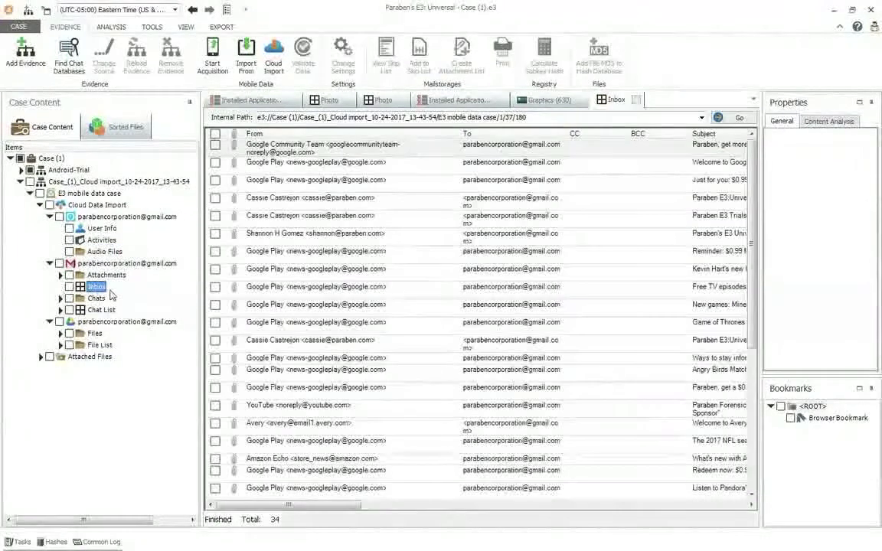
click(505, 237)
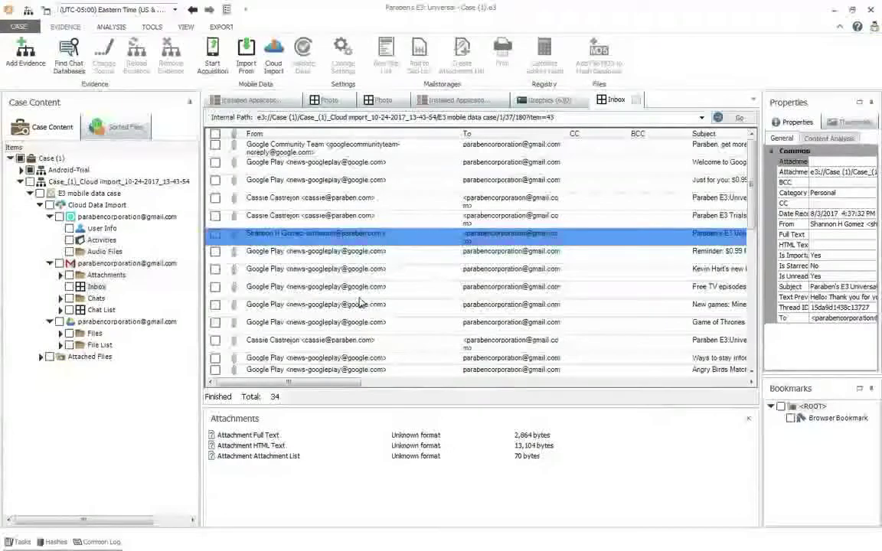
Open the Google Drive account's My Drive folder and select the Getting started PDF document.
click(60, 335)
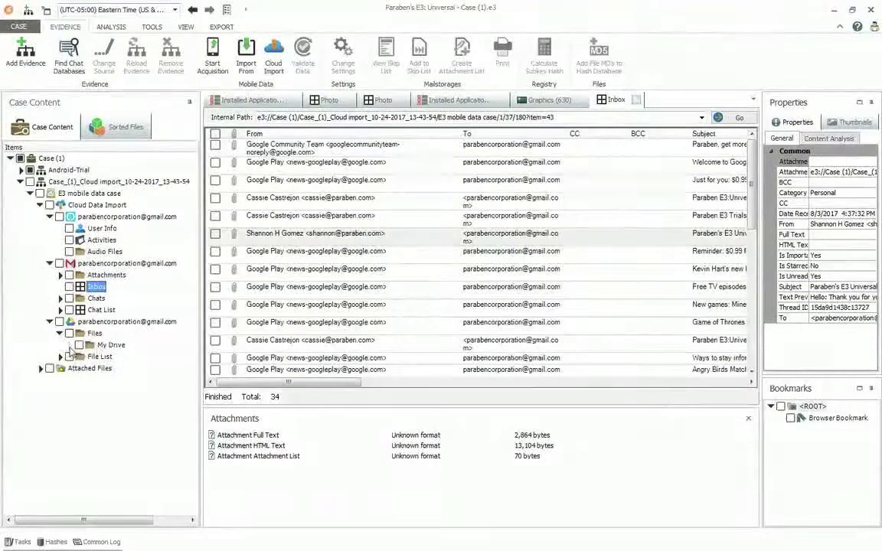
click(111, 345)
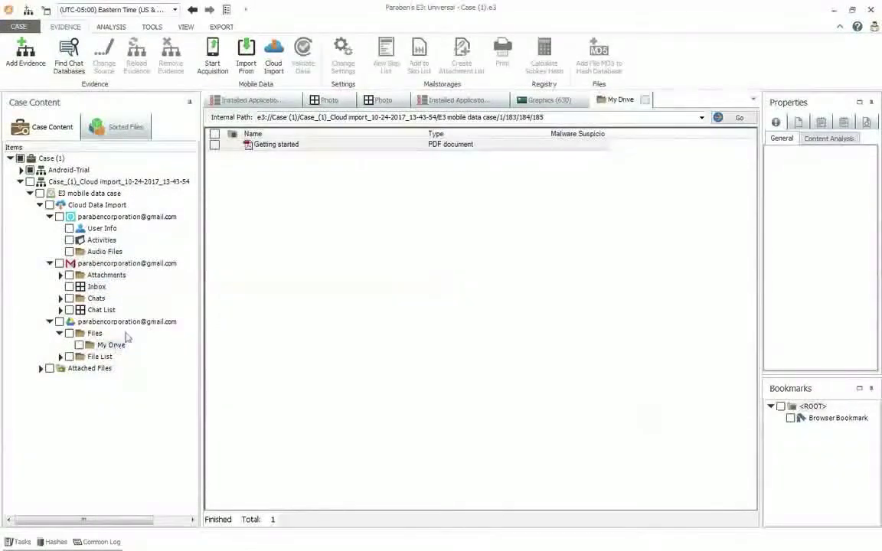
click(297, 143)
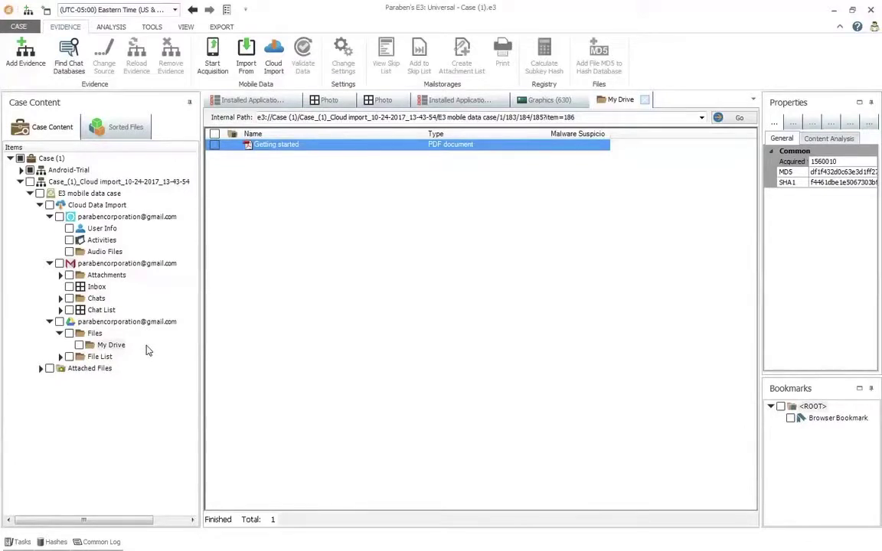
Collapse the Cloud Data Import, its E3 mobile data case and the cloud import evidence in the case tree.
click(41, 206)
click(41, 205)
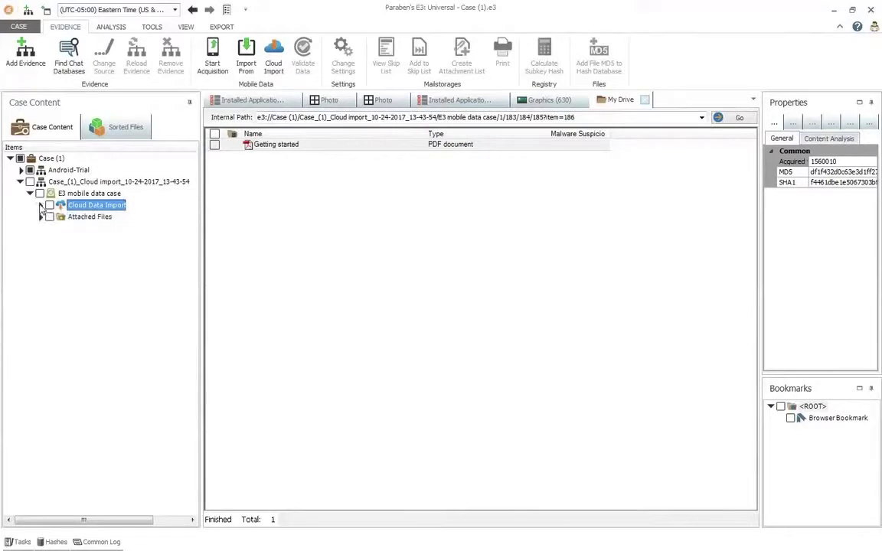
click(30, 194)
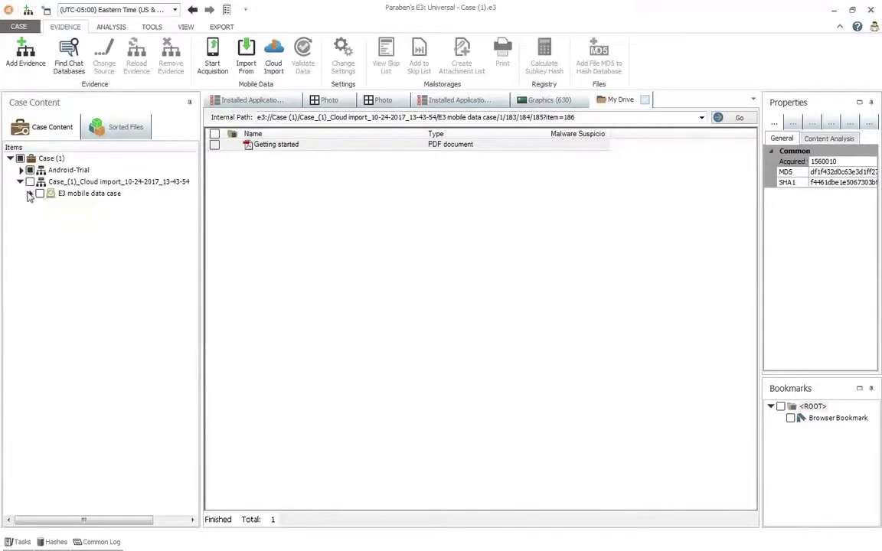
click(21, 182)
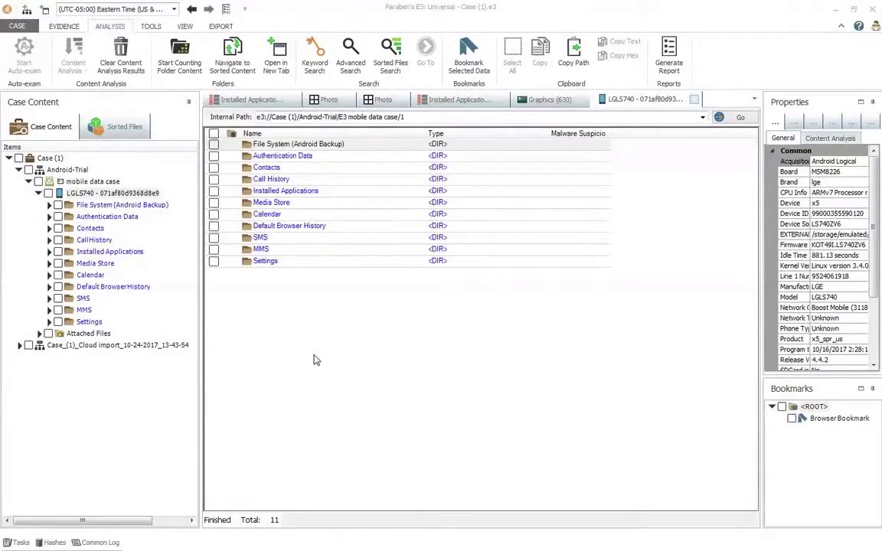
Open a keyword search on the LGLS740 phone evidence and enter paraben as the search term.
click(104, 194)
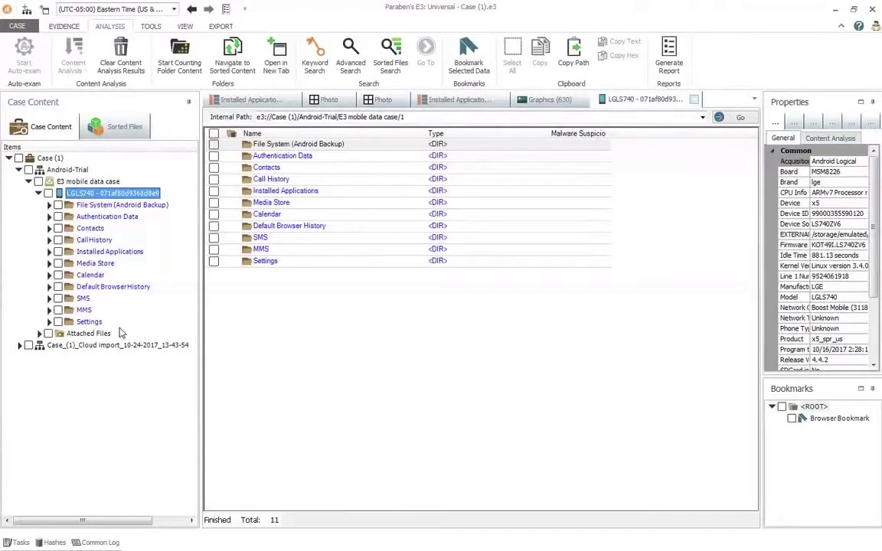
click(315, 70)
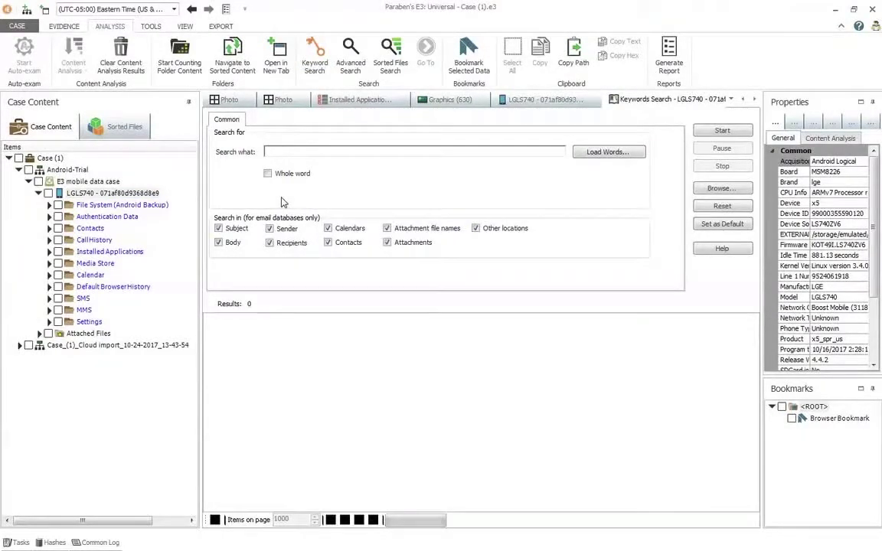
click(283, 152)
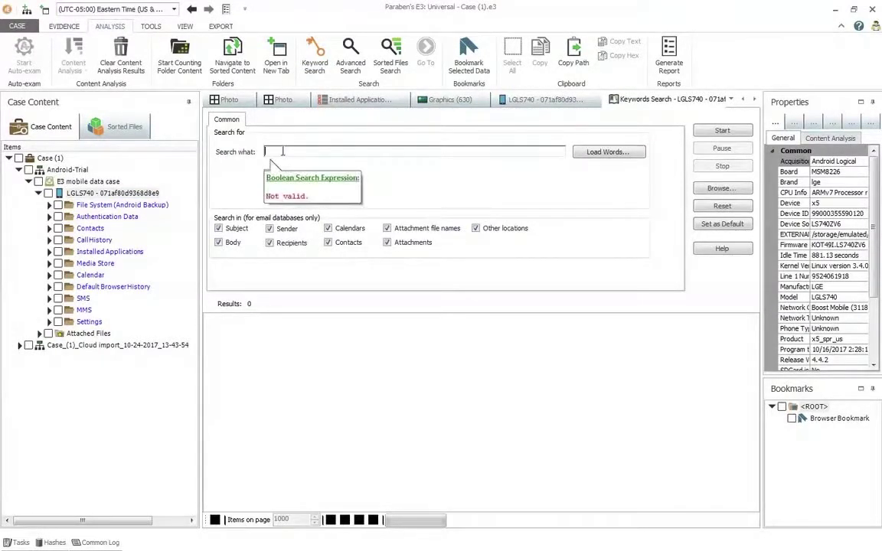
text(paraben)
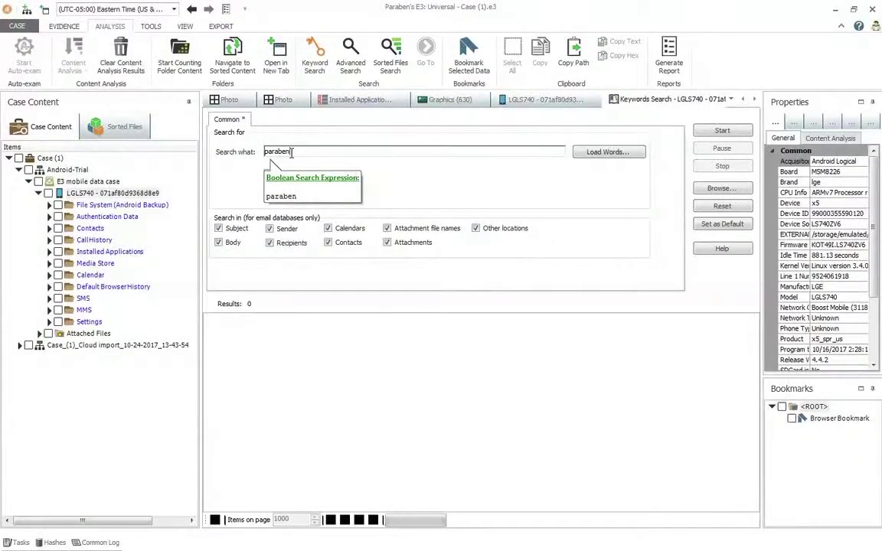
Try the Boolean expression "paraben AND amber" as the keyword search, and clear the added operator and word.
text(AND)
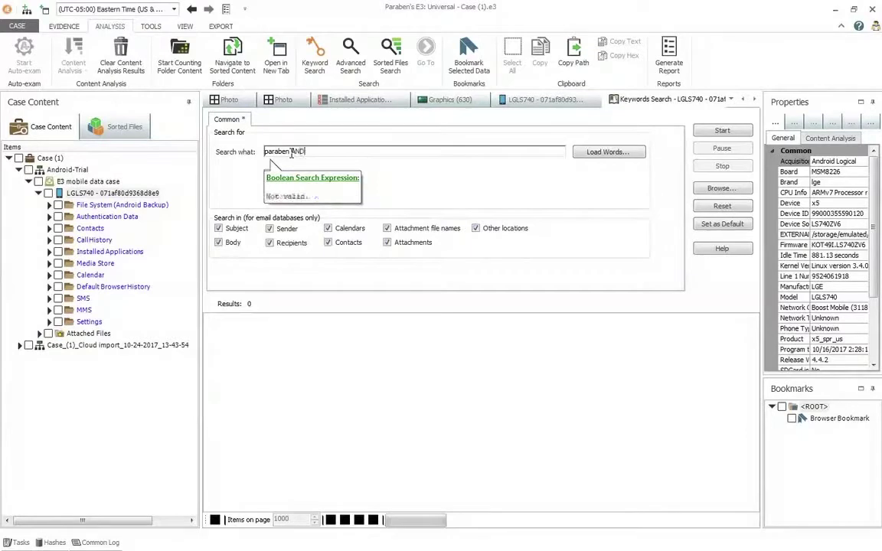
text( amber)
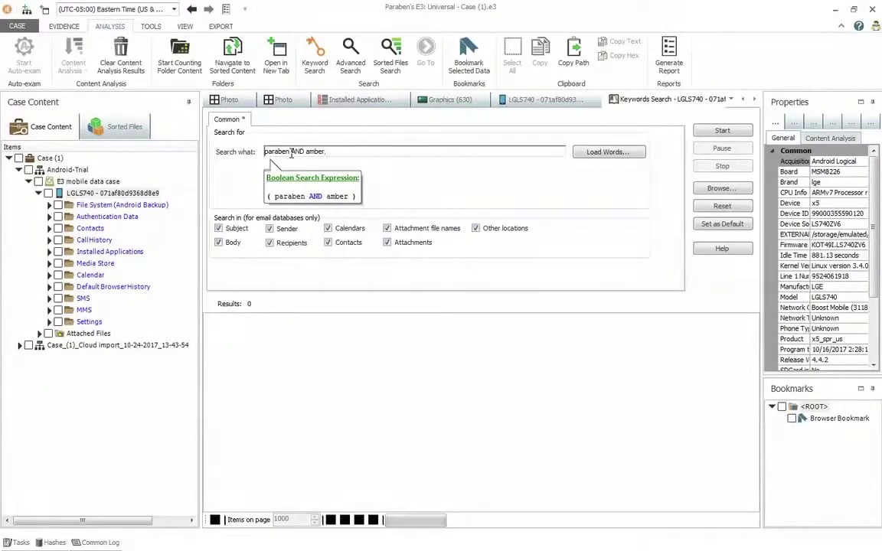
key(BackSpace)
key(BackSpace)
key(BackSpace)
key(BackSpace)
key(BackSpace)
key(BackSpace)
key(BackSpace)
key(BackSpace)
key(BackSpace)
key(BackSpace)
Try the expression "paraben OR amber" in the keyword search, and cut it back to paraben.
text(OR)
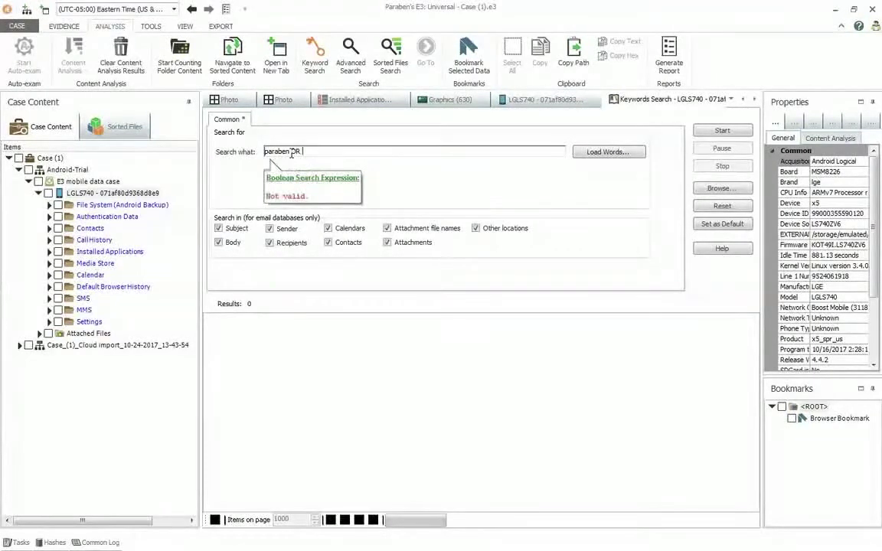
text( amber)
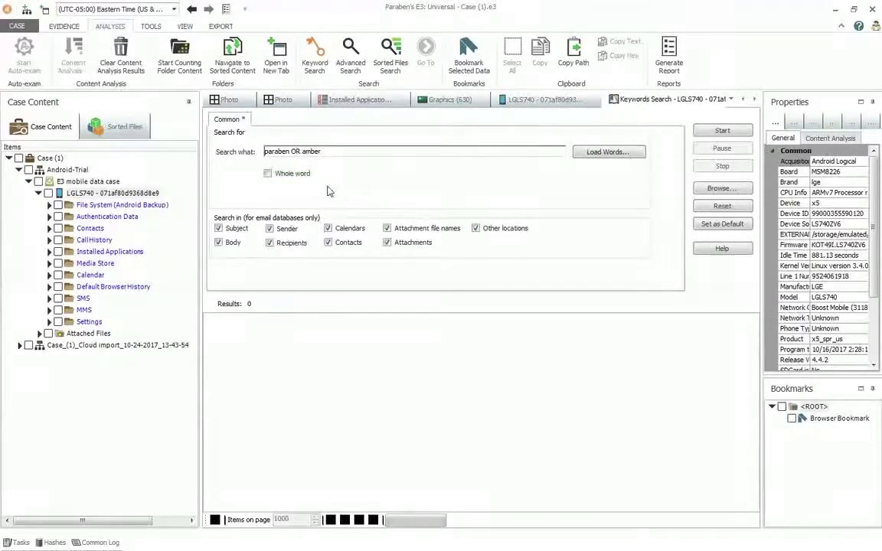
key(Delete)
key(Delete)
key(Delete)
key(Delete)
key(Delete)
key(Delete)
key(Delete)
key(Delete)
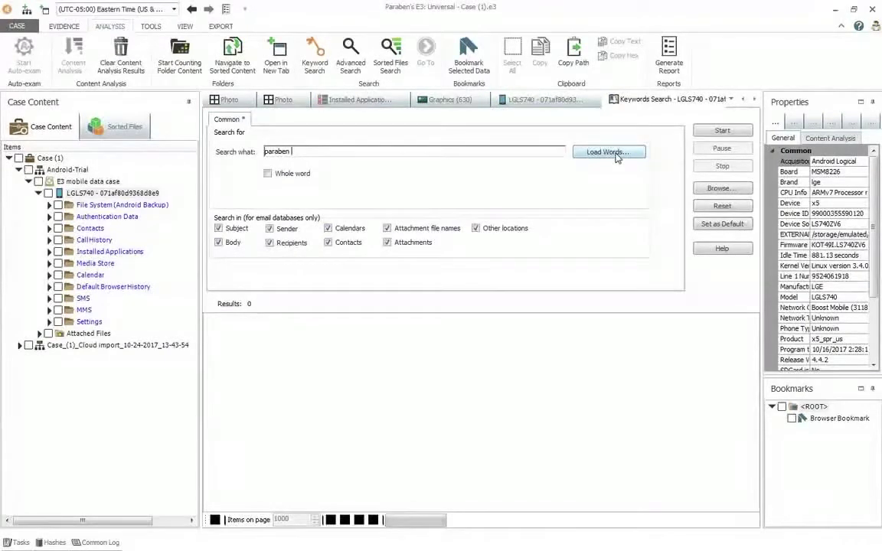
Run the keyword search and select the Converted Text hit under the seizure.log result.
click(722, 131)
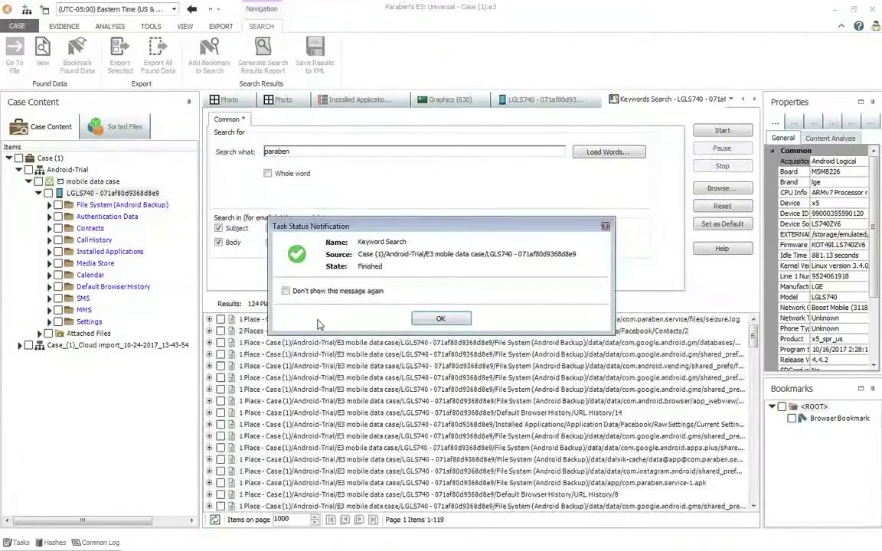
click(425, 322)
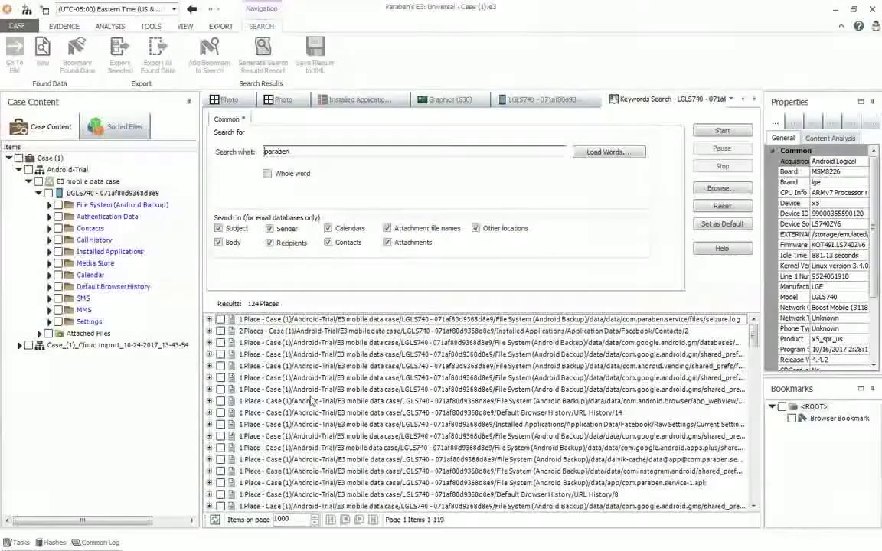
click(209, 319)
click(289, 332)
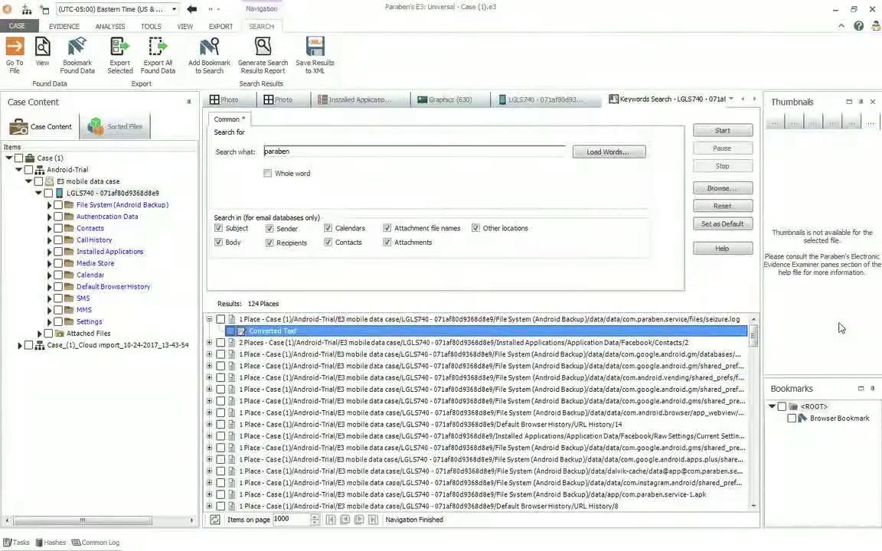
Widen the details pane, narrow the case tree, and select the Last Name hit in the Facebook contacts result.
drag(761, 315, 411, 297)
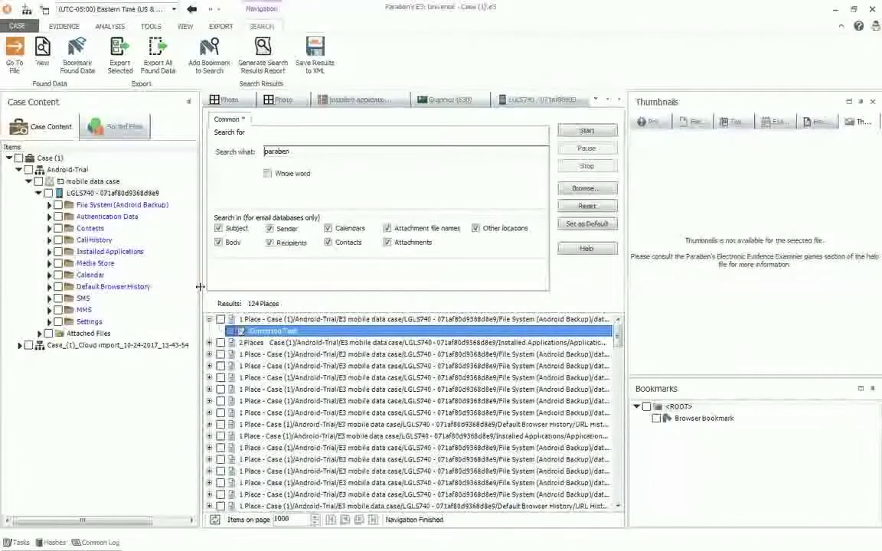
drag(199, 279, 177, 285)
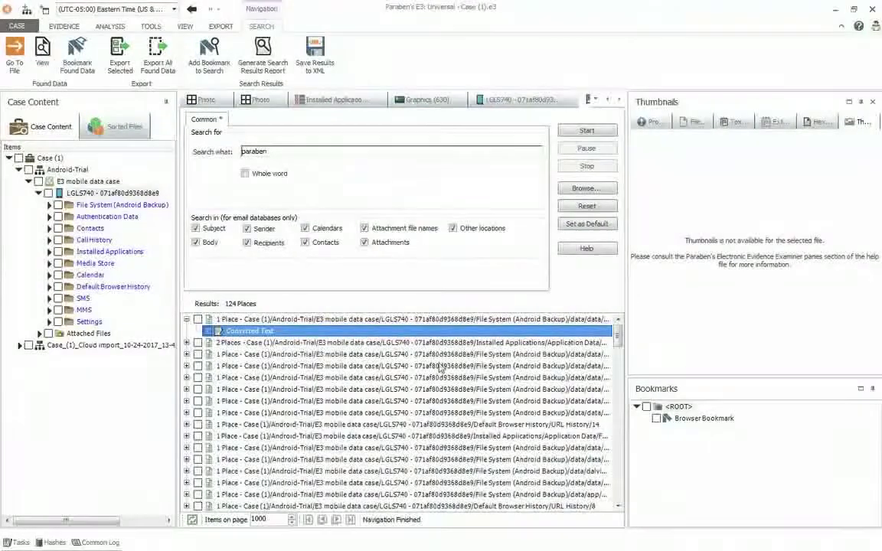
click(186, 319)
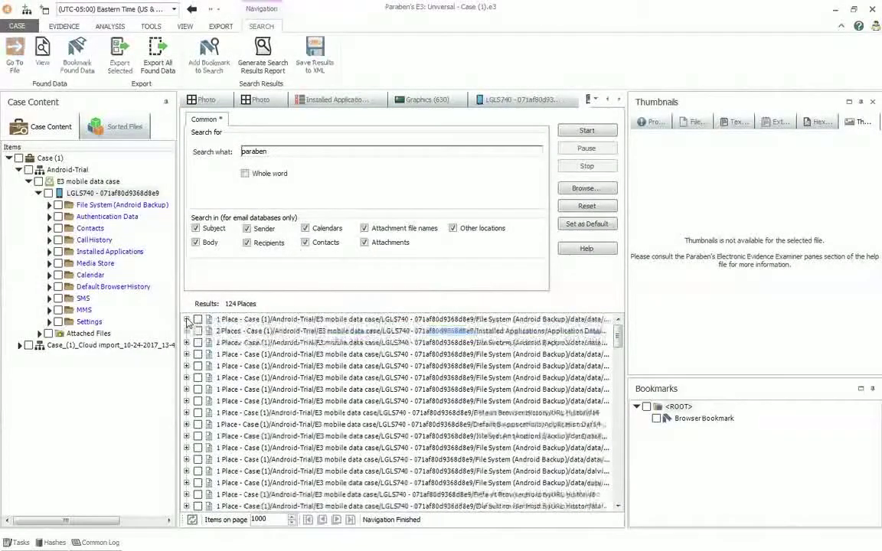
click(186, 331)
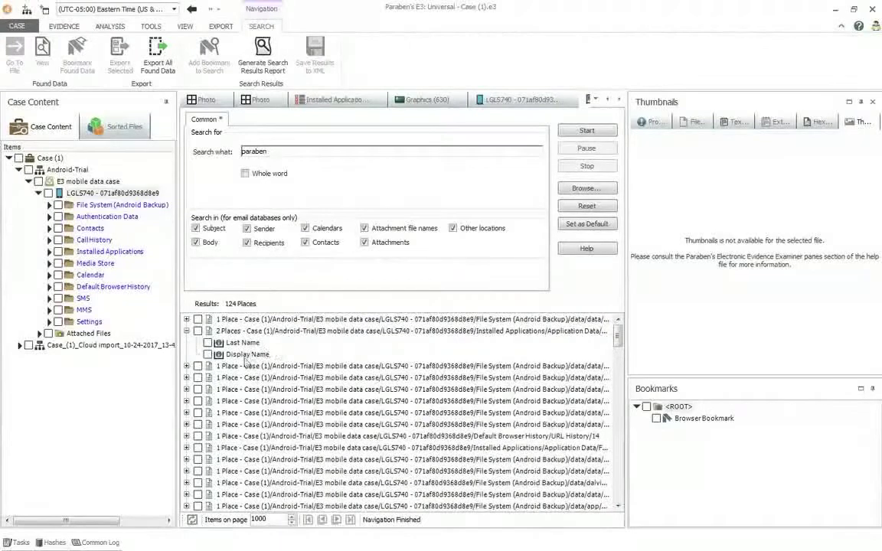
click(240, 345)
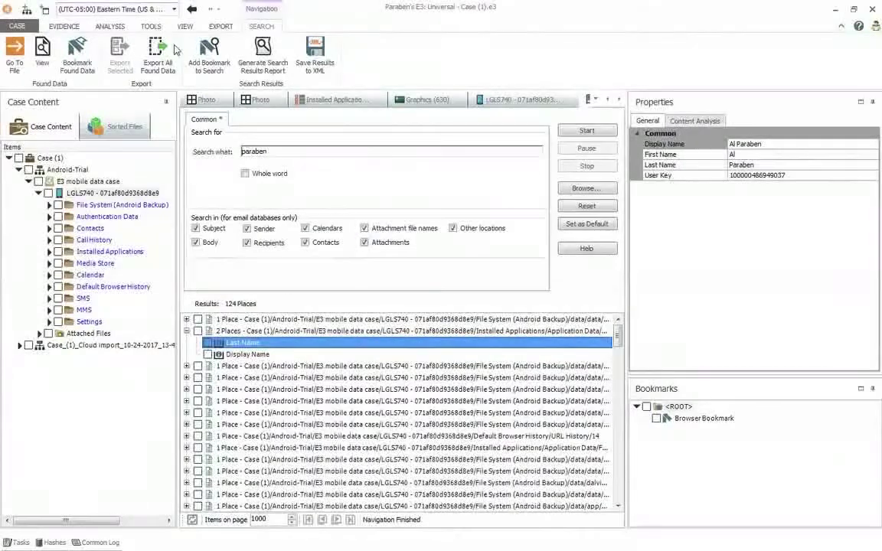
Open an advanced search on the phone evidence and set up a Boolean text search for paraben.
click(115, 26)
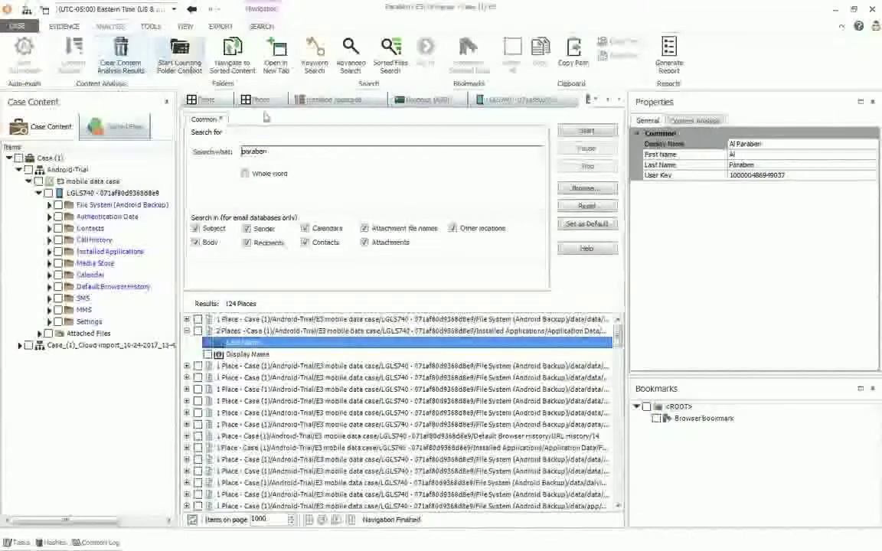
click(350, 51)
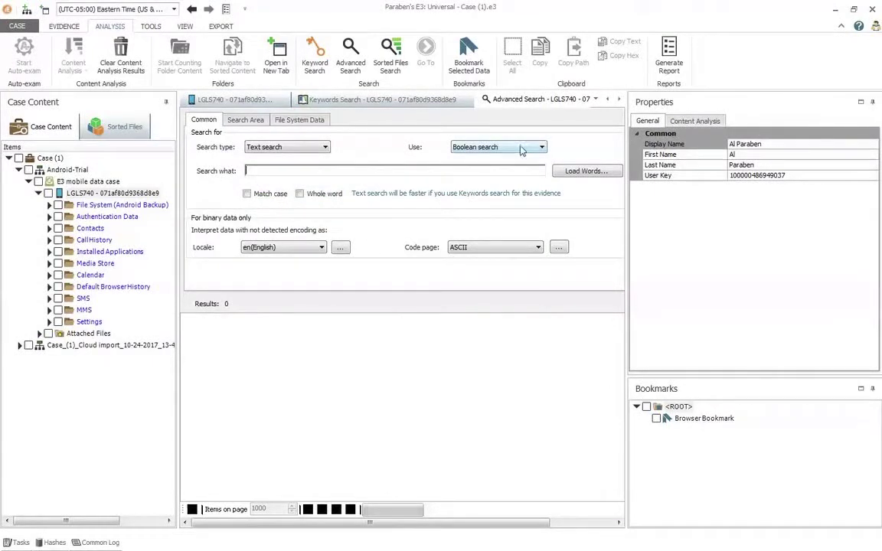
click(520, 147)
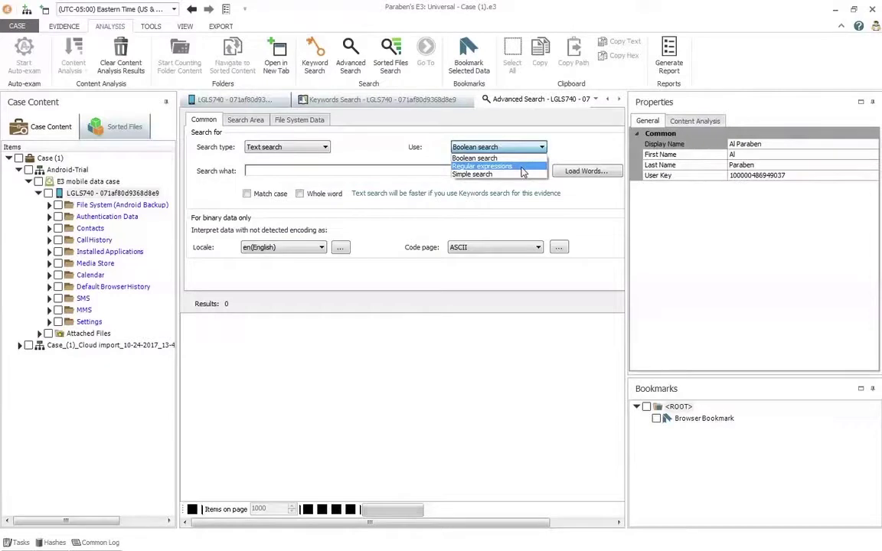
click(311, 170)
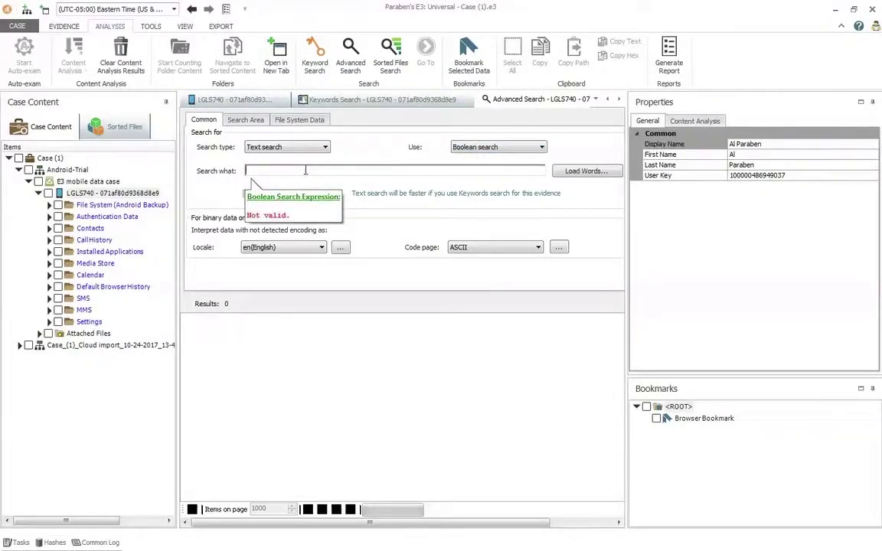
text(paraben)
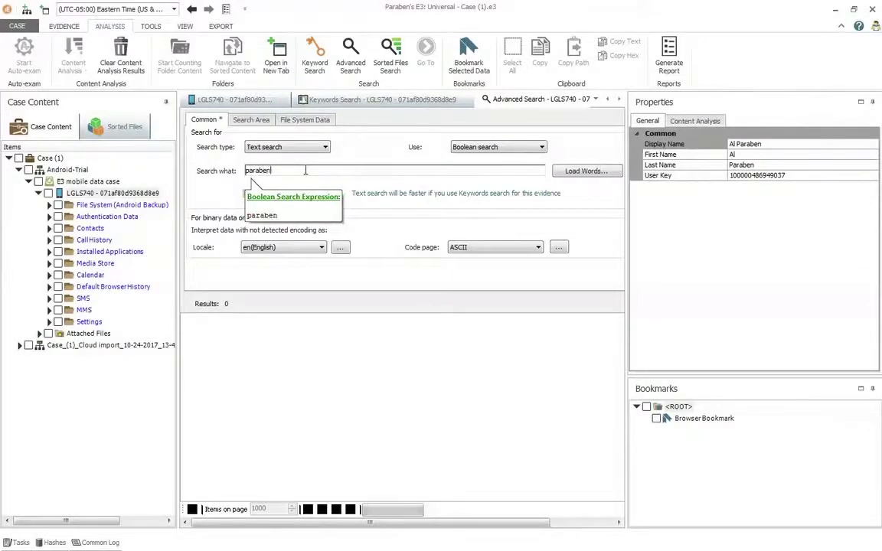
click(298, 147)
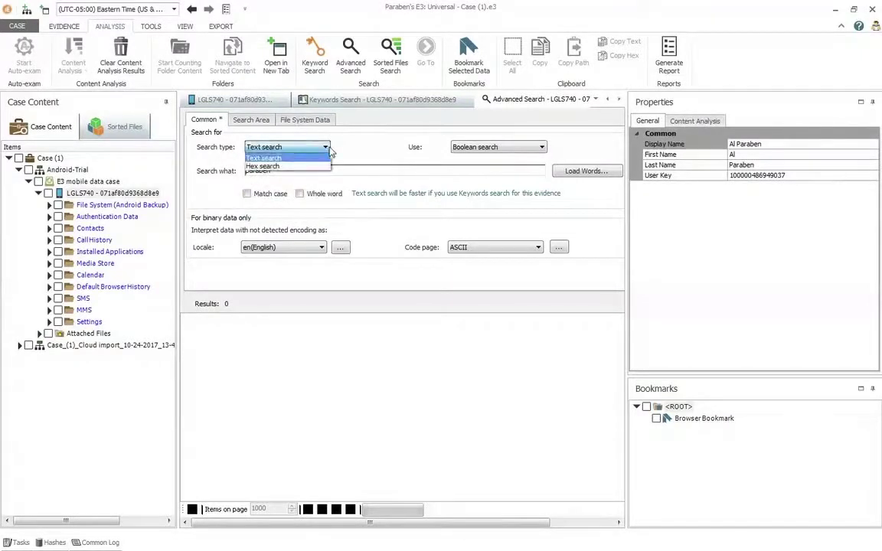
click(307, 159)
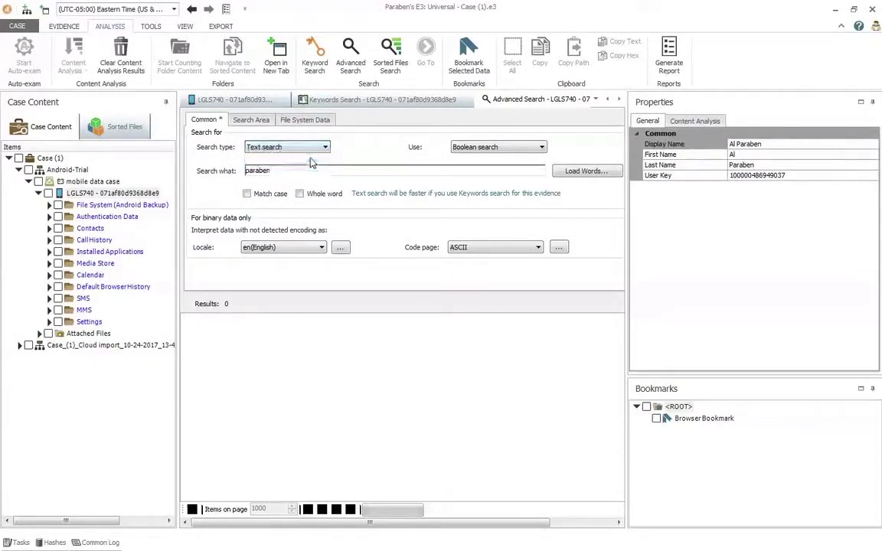
Review the advanced search's search area and file system data options, and return to the common settings.
click(250, 121)
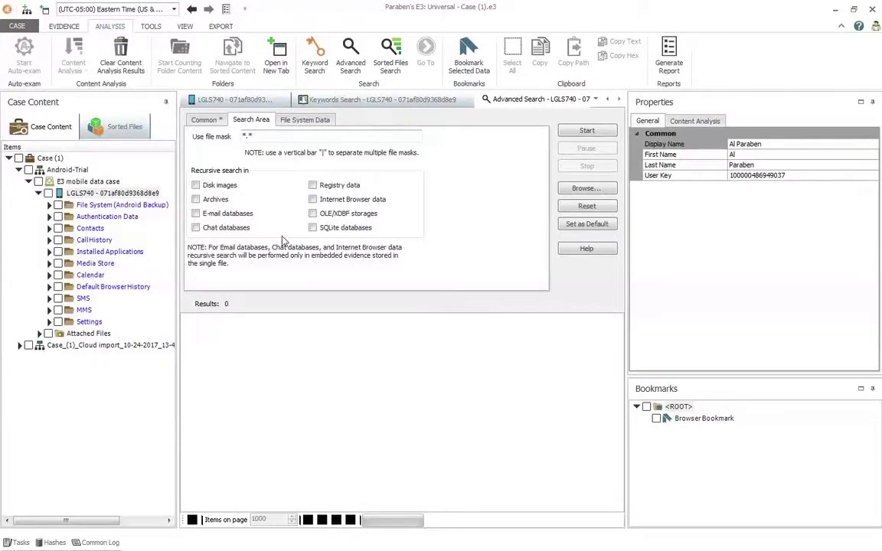
click(289, 119)
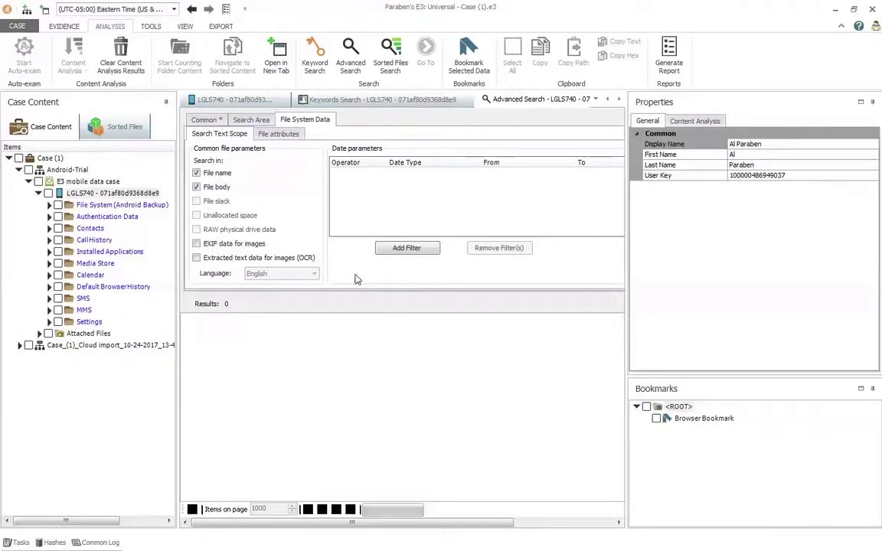
click(205, 119)
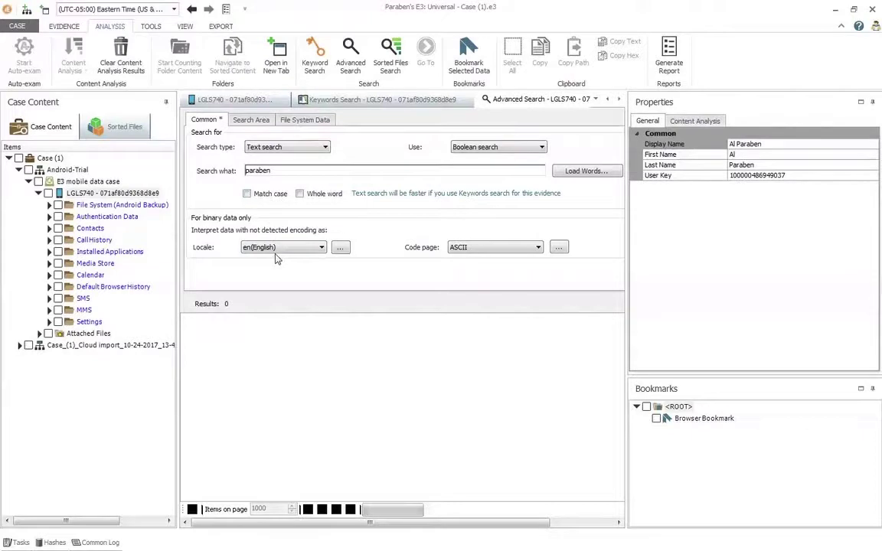
Try adding ar (Arabic) to the advanced search's selected locales, remove it again, and accept the locale options.
click(309, 251)
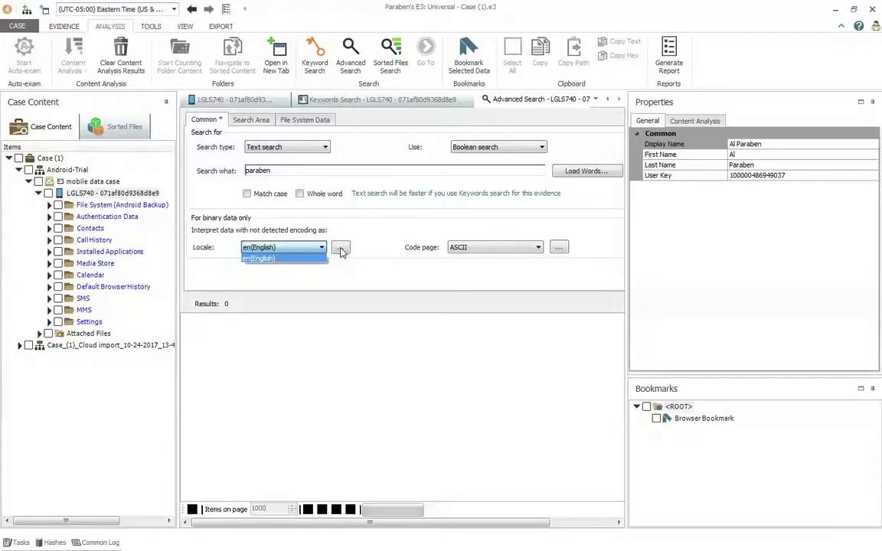
click(342, 253)
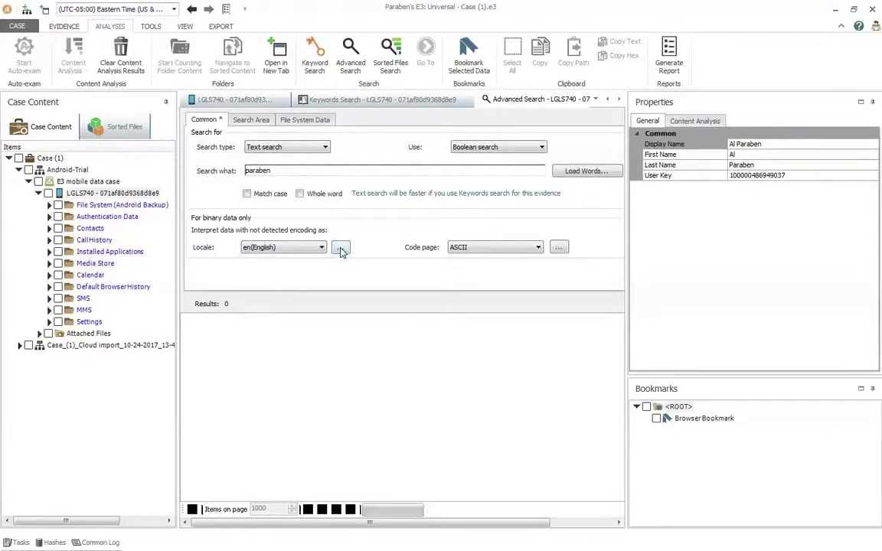
click(341, 253)
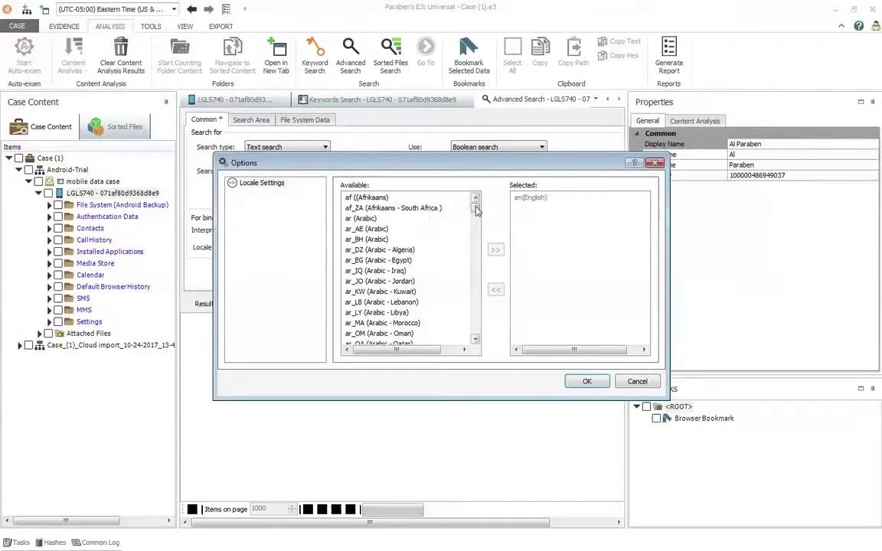
drag(476, 209, 475, 290)
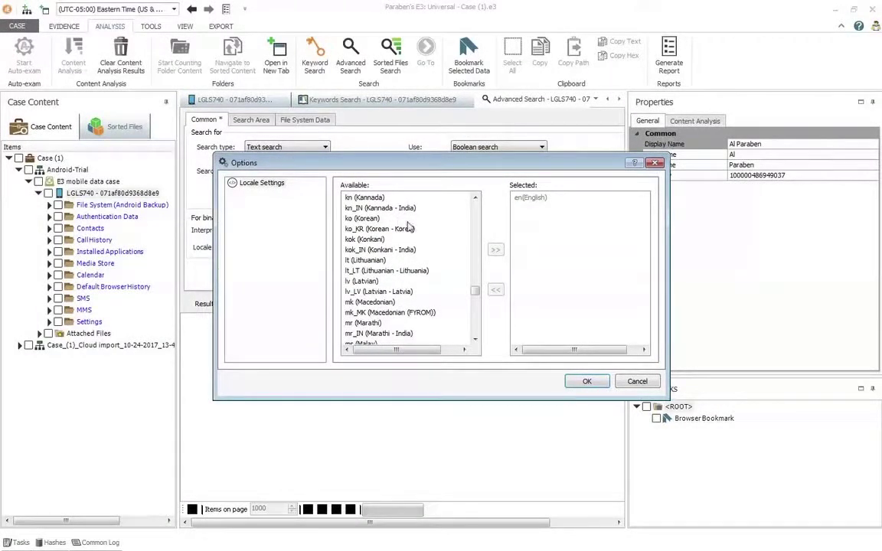
drag(475, 292, 474, 203)
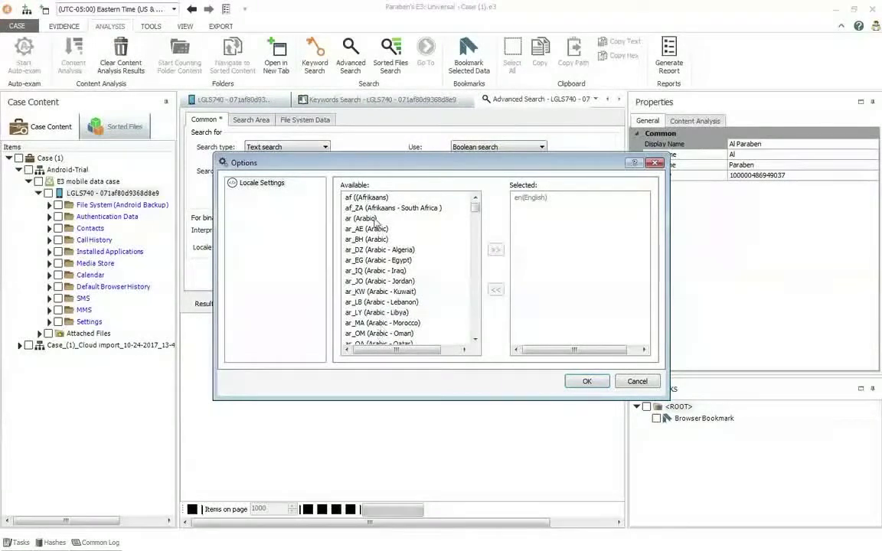
click(441, 220)
click(494, 251)
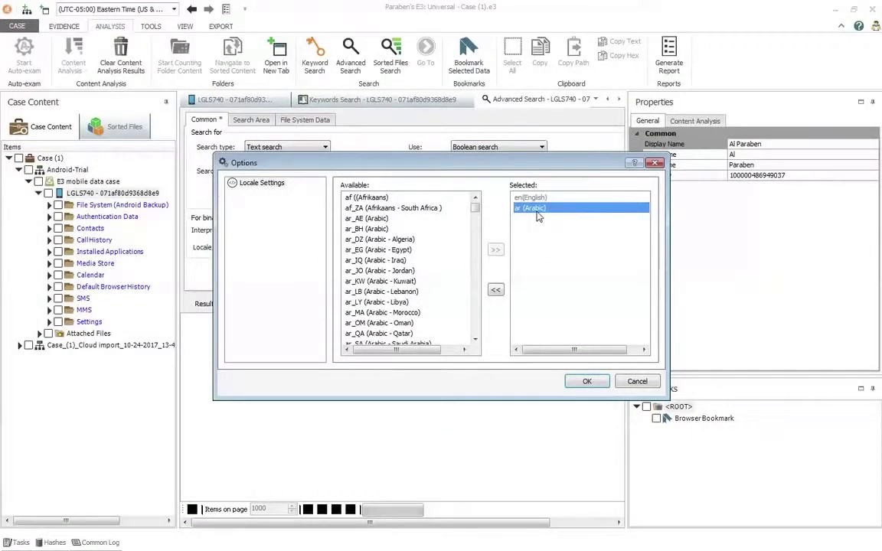
click(495, 289)
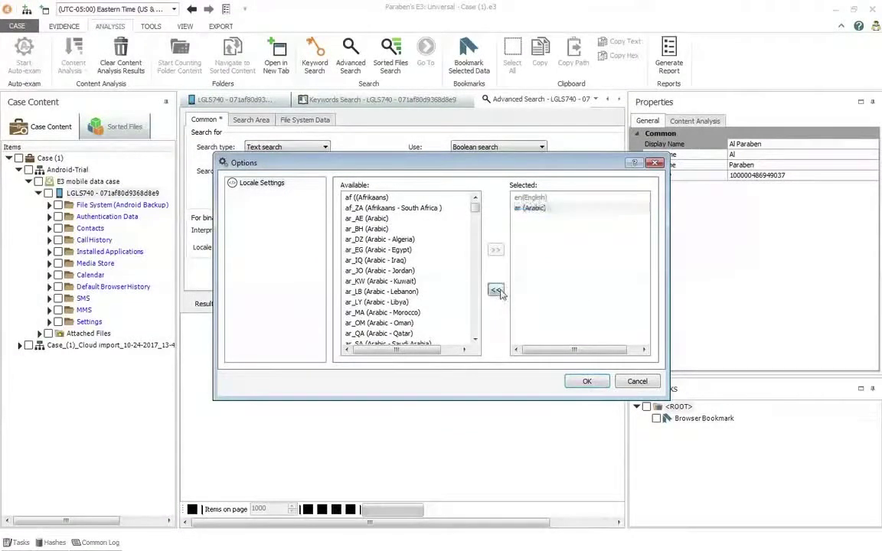
click(585, 382)
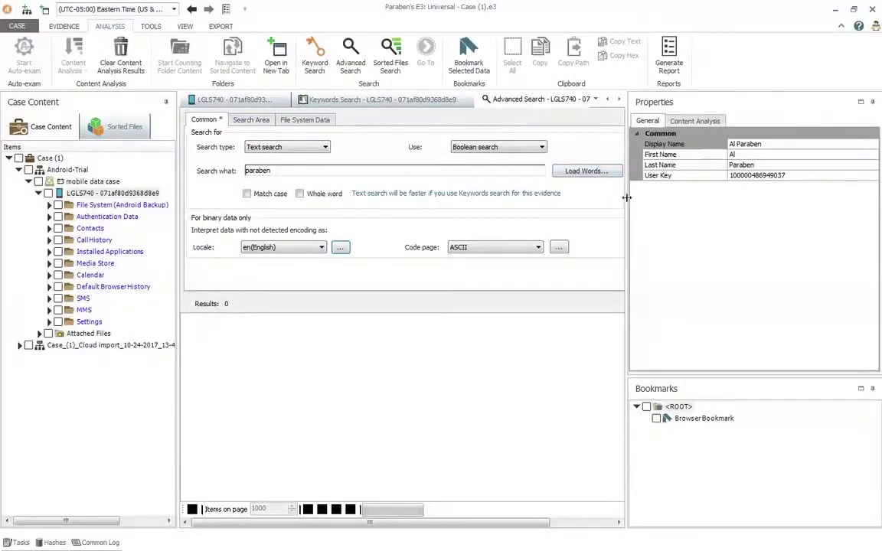
Narrow the properties pane and case tree, run the paraben text search on the phone evidence, and stop it.
drag(626, 196, 741, 209)
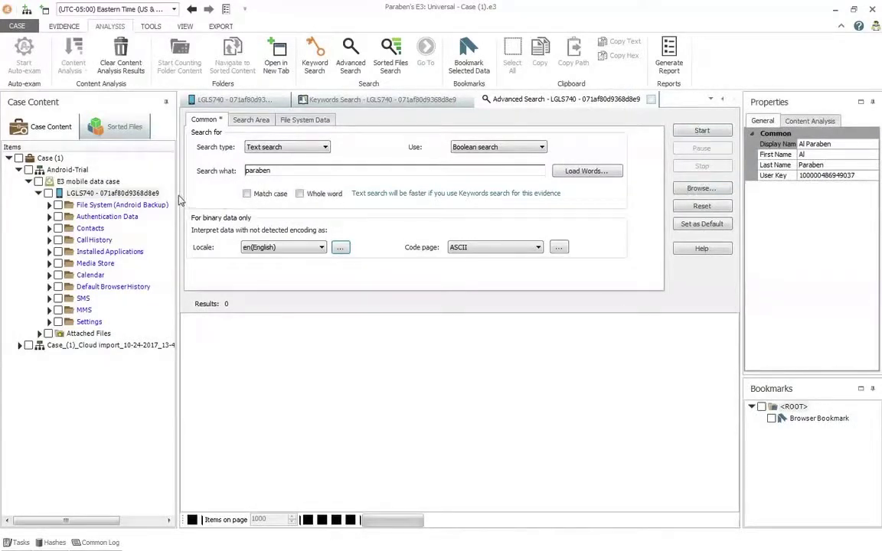
drag(170, 180, 144, 192)
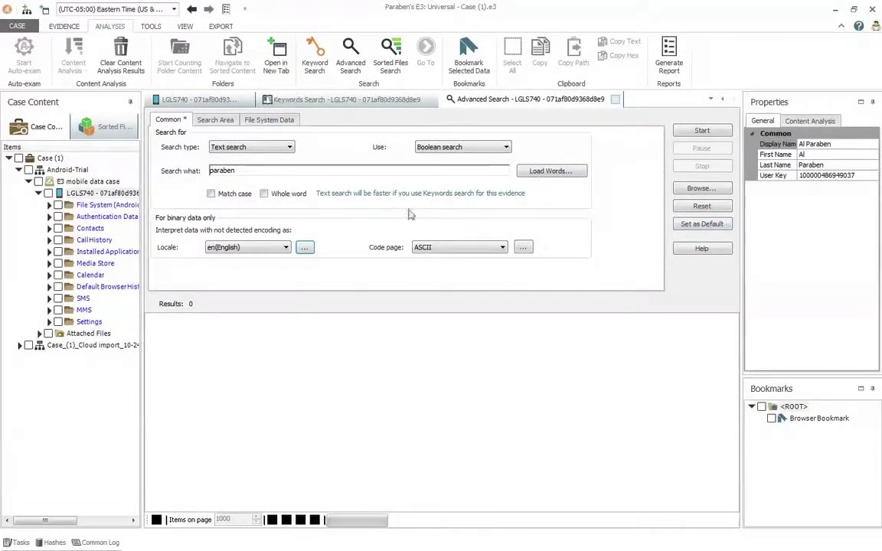
click(699, 131)
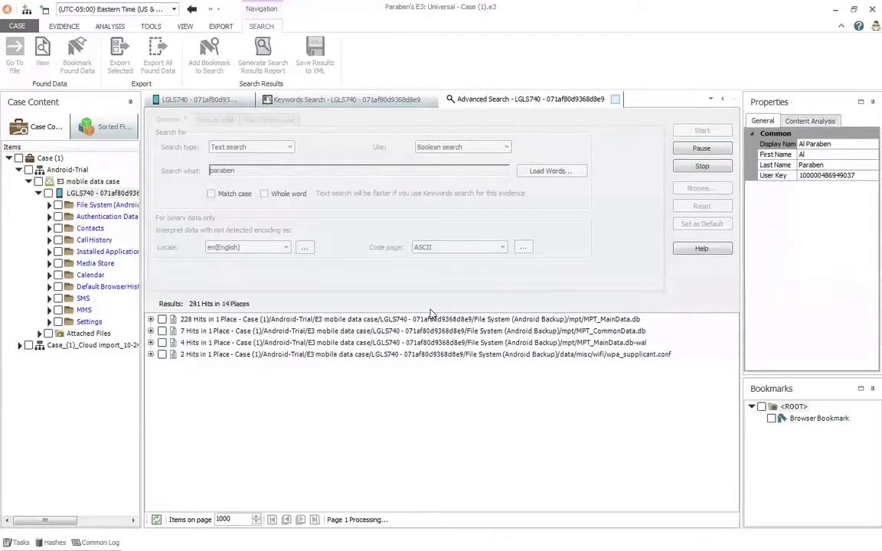
click(698, 168)
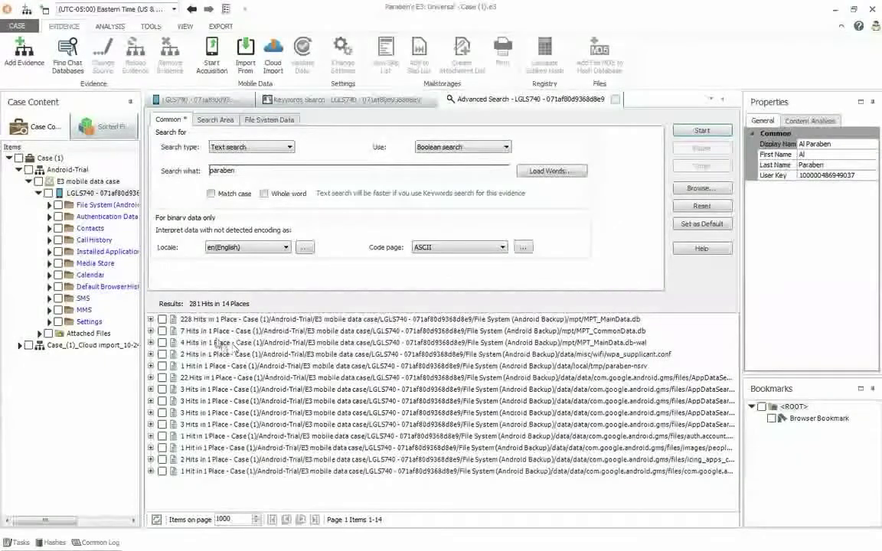
Open a sorted files search and display the Graphics category of the sorted files.
click(112, 27)
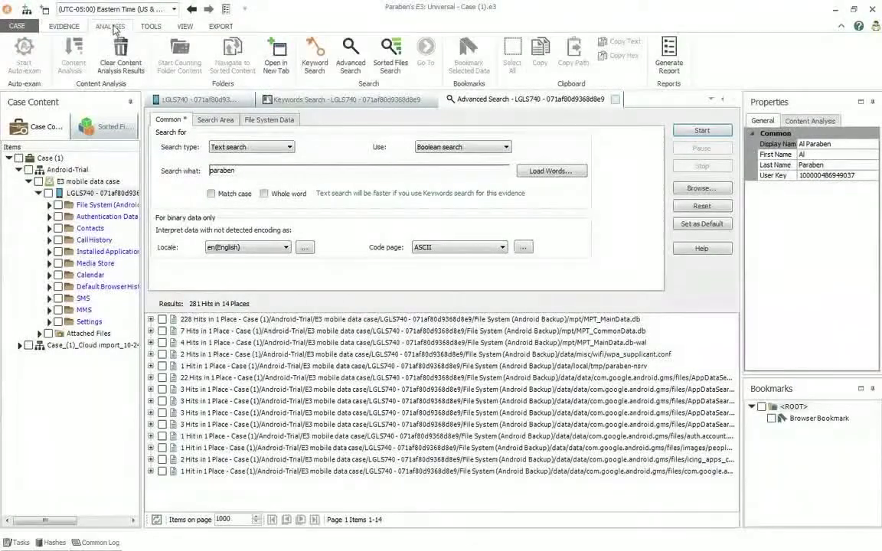
click(407, 73)
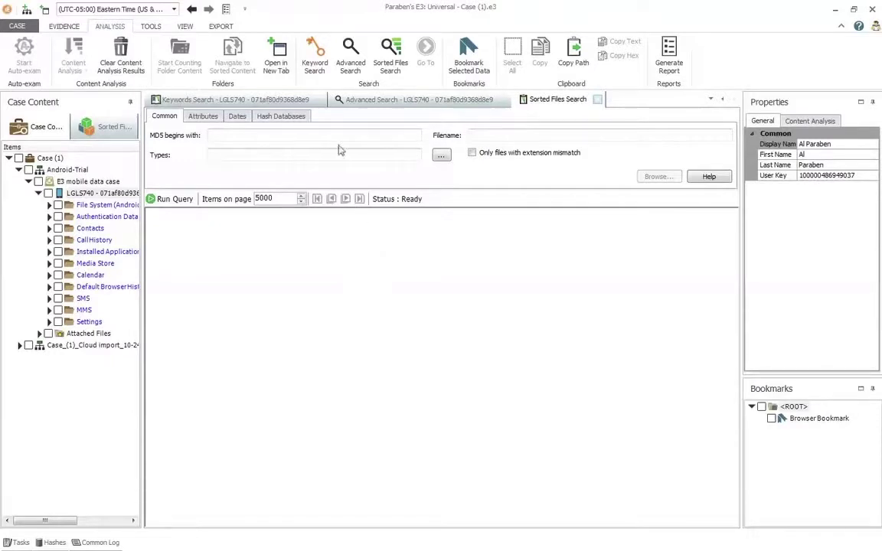
click(103, 126)
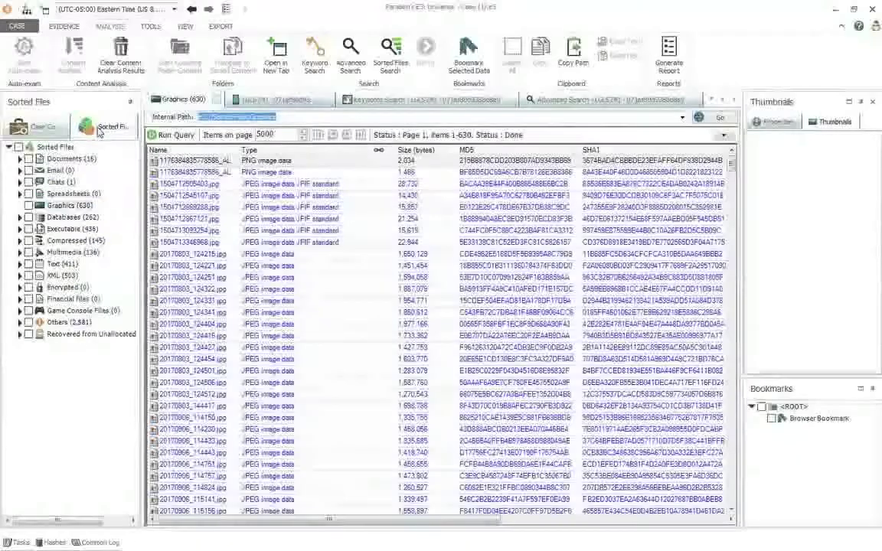
click(71, 206)
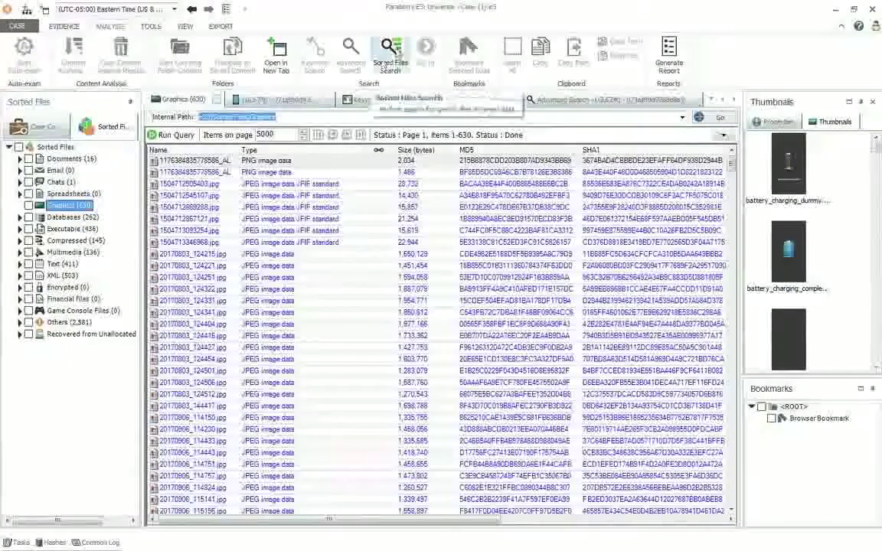
Return to the sorted files search and set its filename filter to paraben.
click(392, 53)
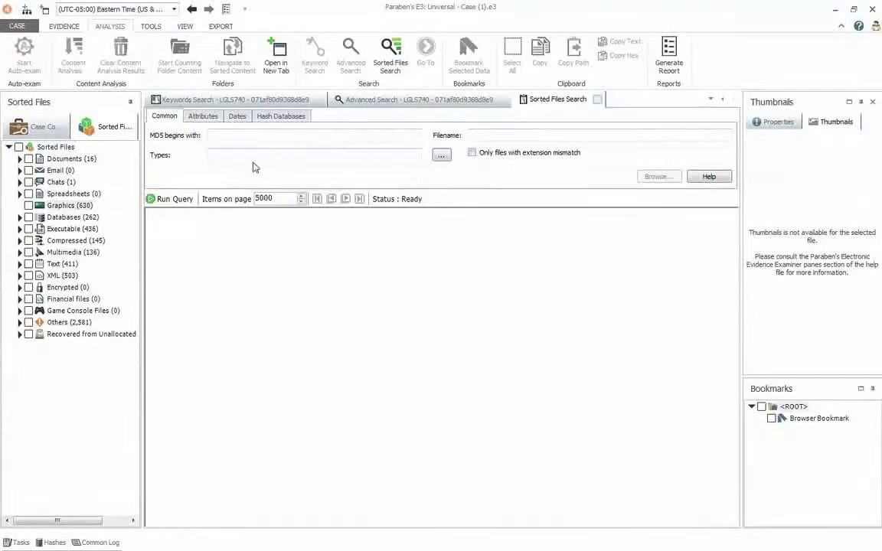
click(511, 135)
text(pa)
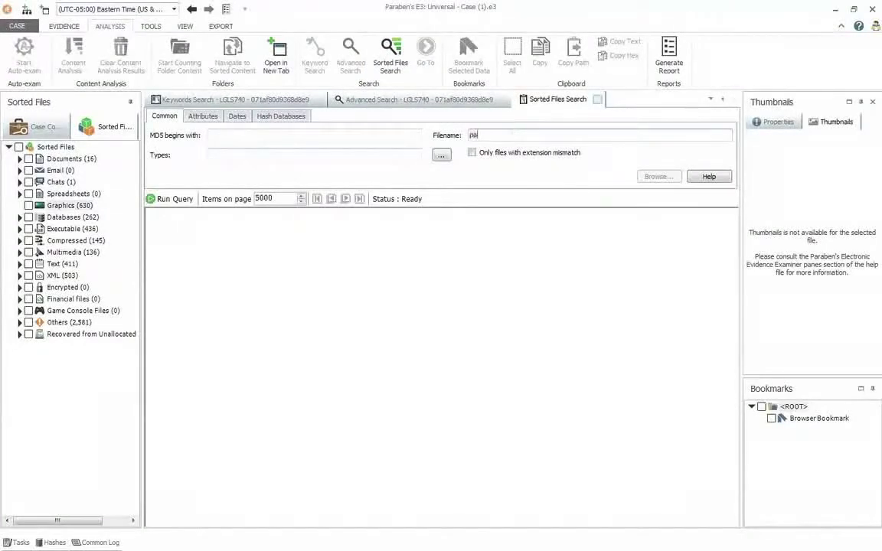
text(raben.)
key(BackSpace)
Revisit the sorted Graphics files, then review the attribute and date filters of the sorted files search.
click(76, 206)
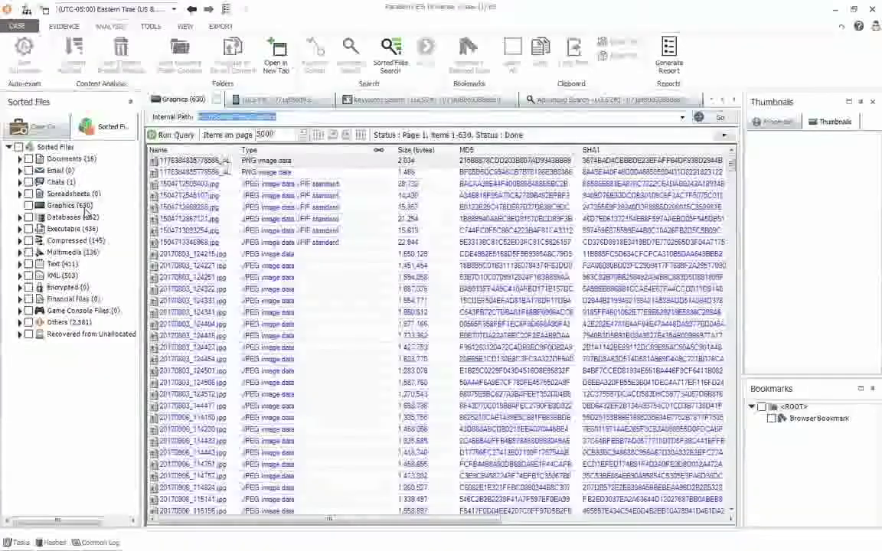
click(392, 57)
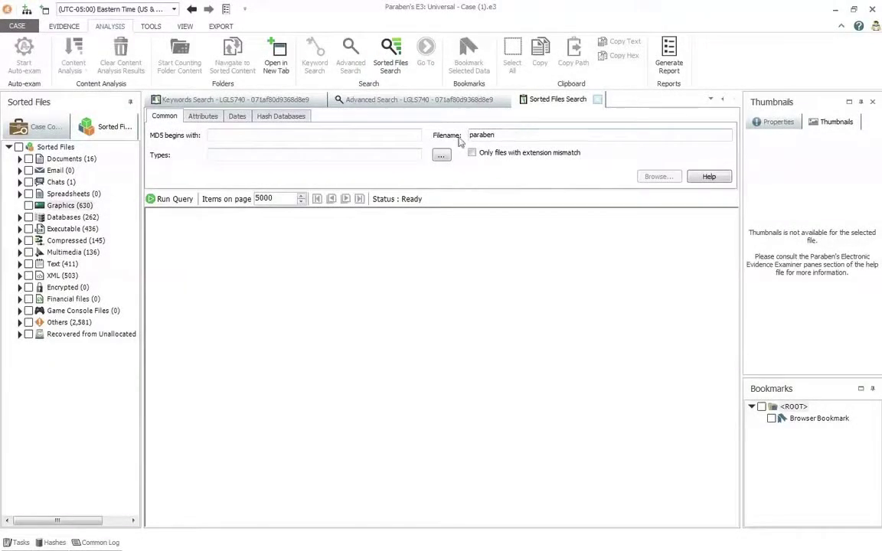
click(203, 121)
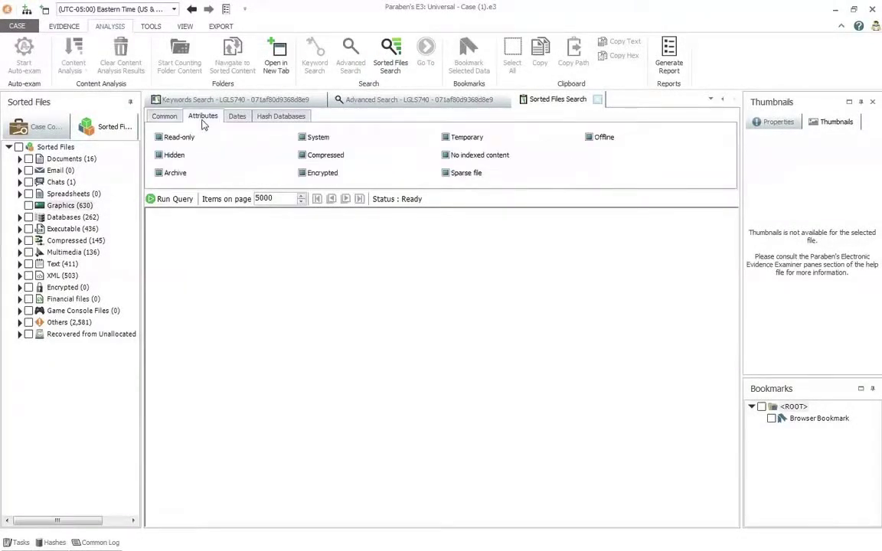
click(241, 118)
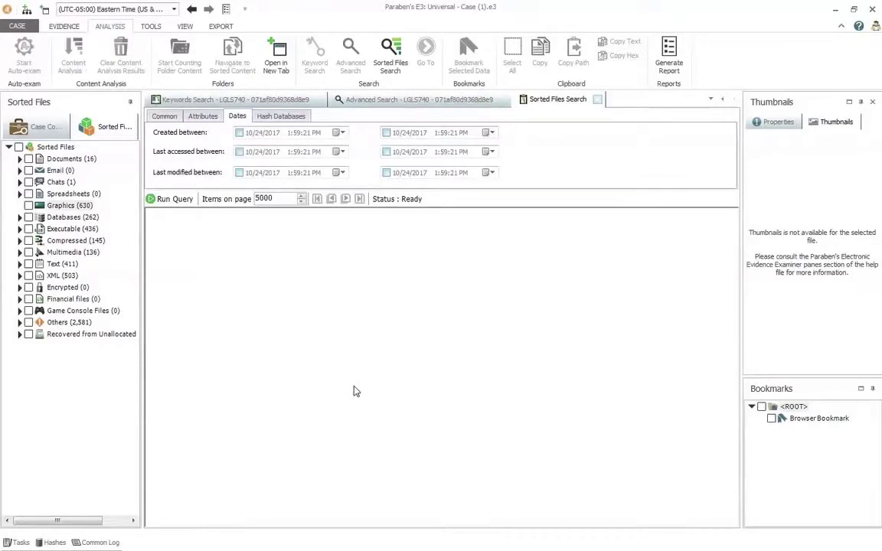
Return to the case content tree and open the Mobile Evidence Comparer.
click(44, 126)
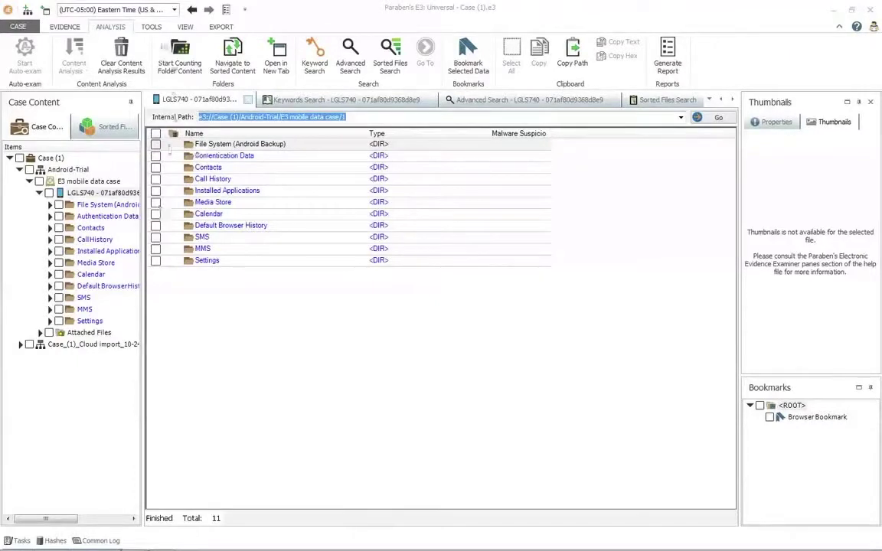
click(153, 27)
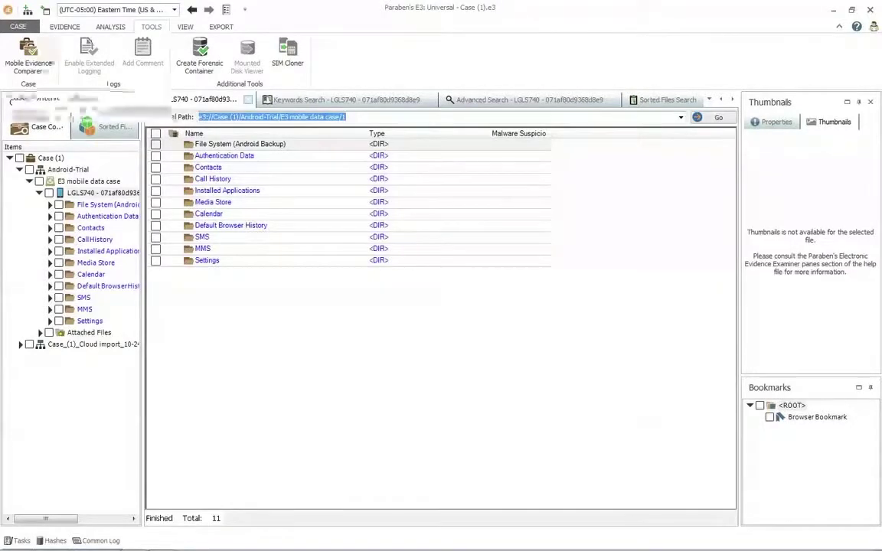
click(31, 62)
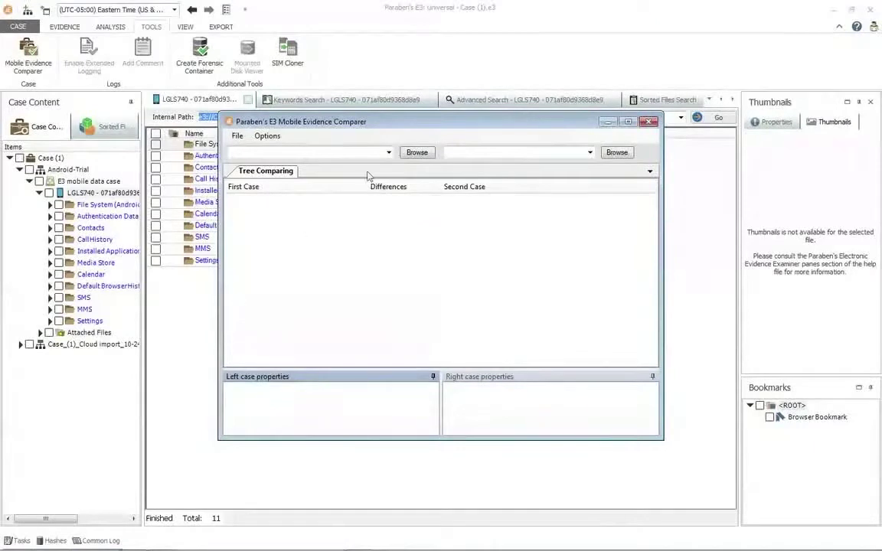
Load Android-Trial from the Android Phone Image folder of E3 Trial Sample Evidence as the first case to compare.
click(418, 152)
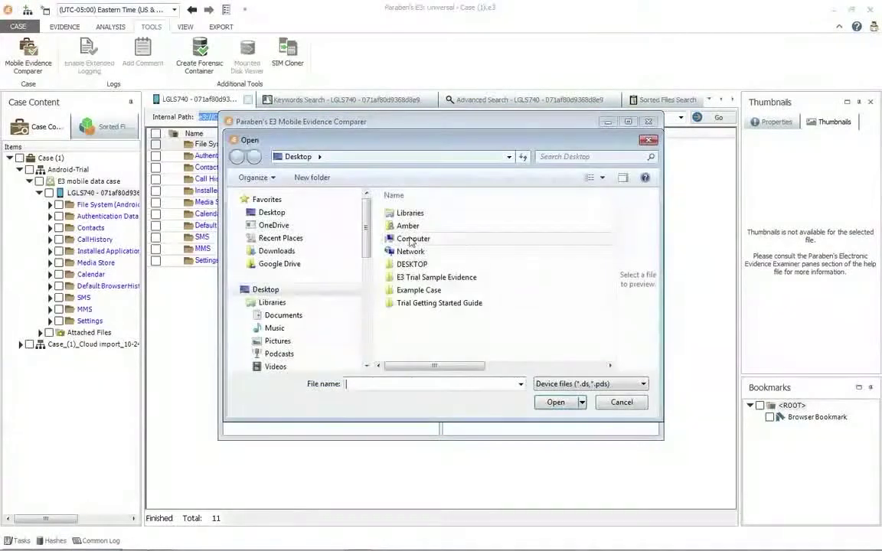
double_click(432, 277)
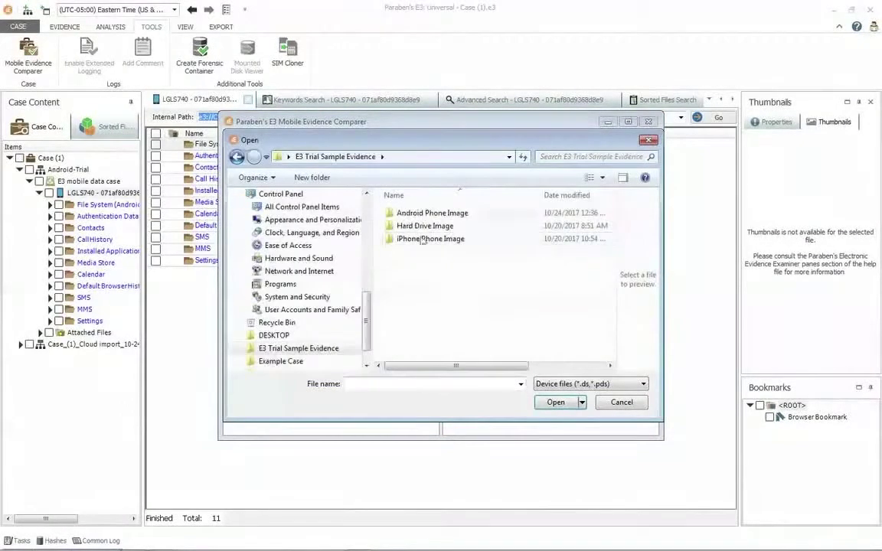
double_click(420, 216)
click(418, 214)
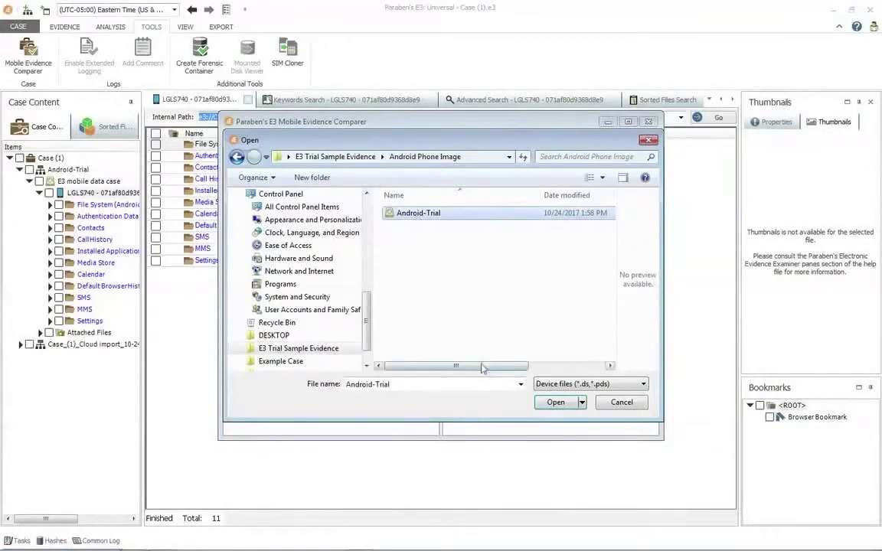
click(548, 403)
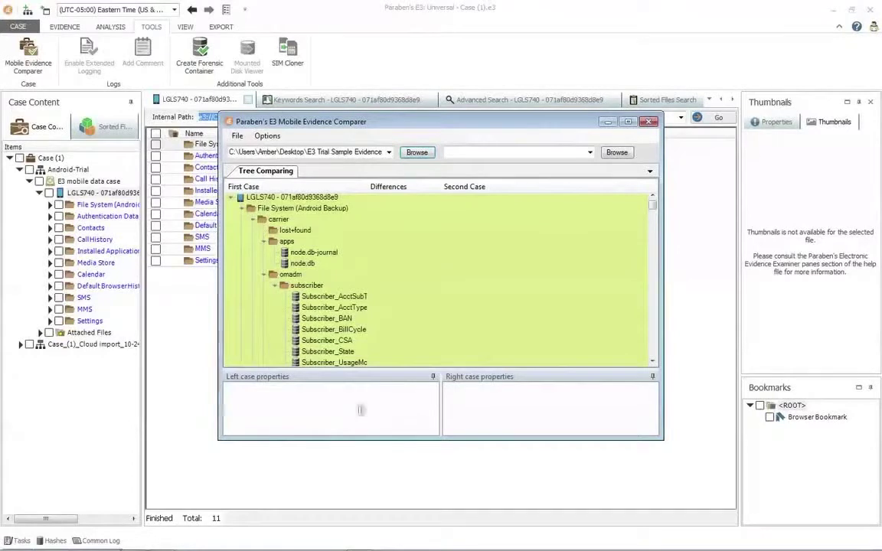
Load Case_(4)_Acquisition_10-18-2017_16-11-52 from the iPhone Phone Image folder as the second case to compare.
click(616, 152)
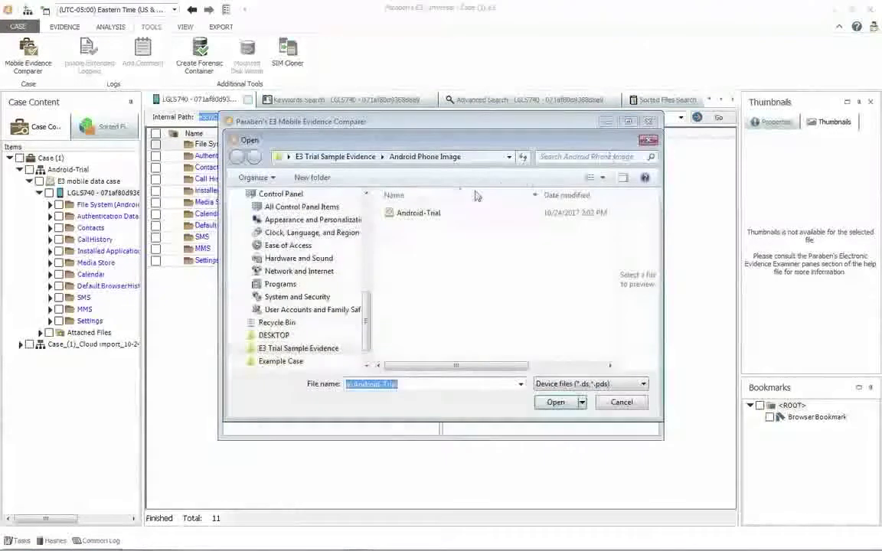
click(366, 159)
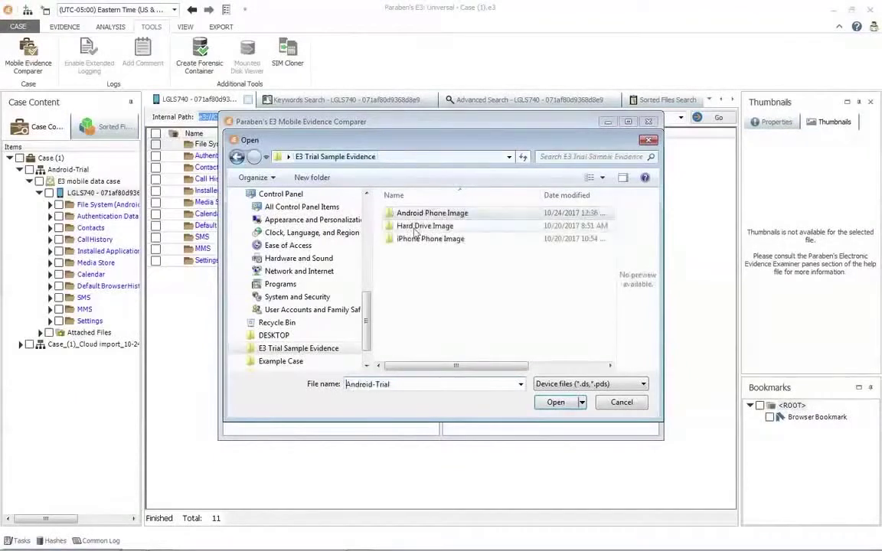
double_click(417, 238)
click(423, 216)
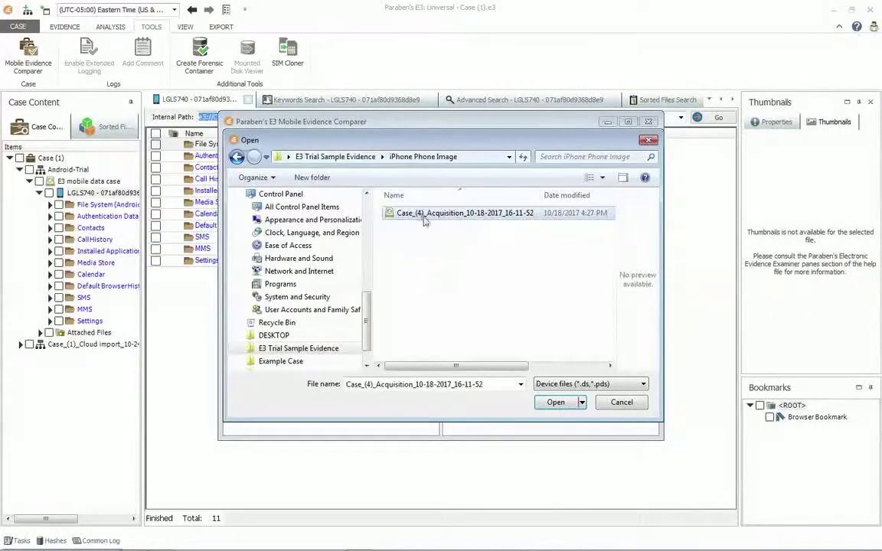
click(557, 402)
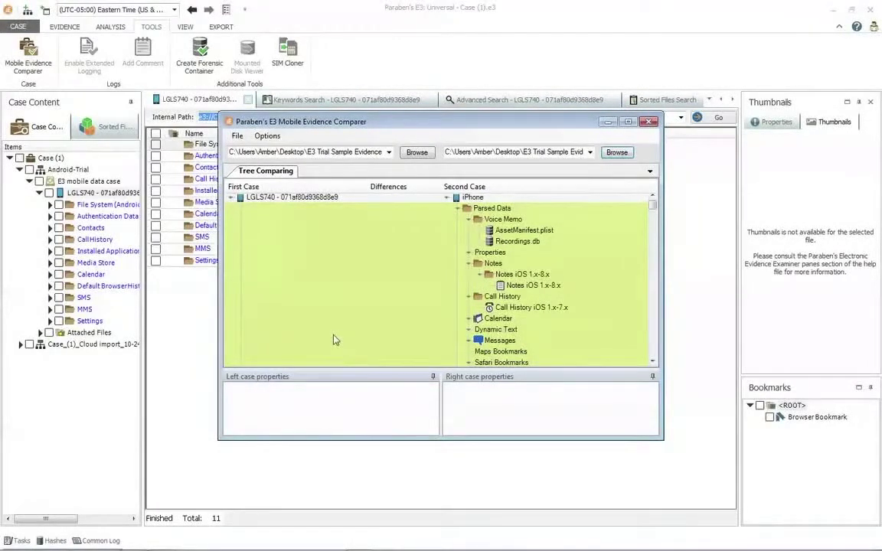
Examine the tree comparison of the LGLS740 and iPhone cases from start to end, then close the comparer.
scroll(655, 352, down, 5)
scroll(654, 353, down, 10)
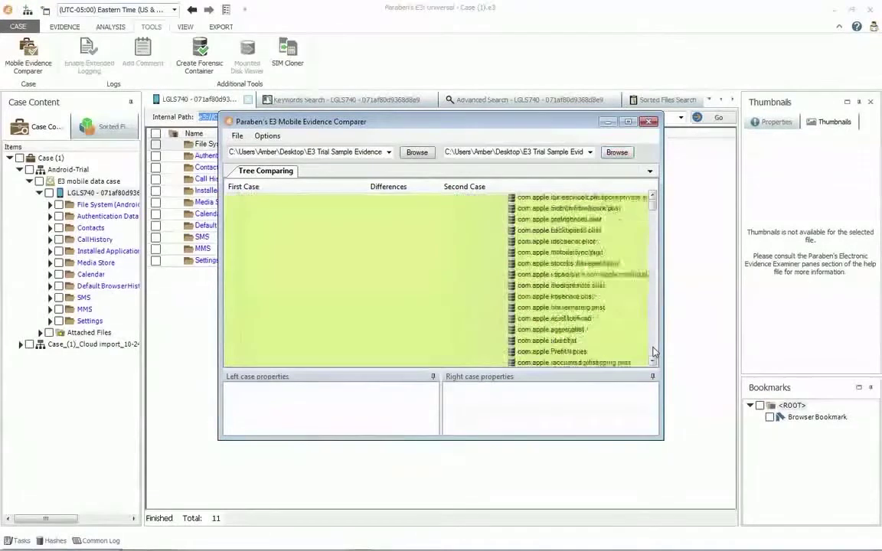
scroll(654, 353, down, 10)
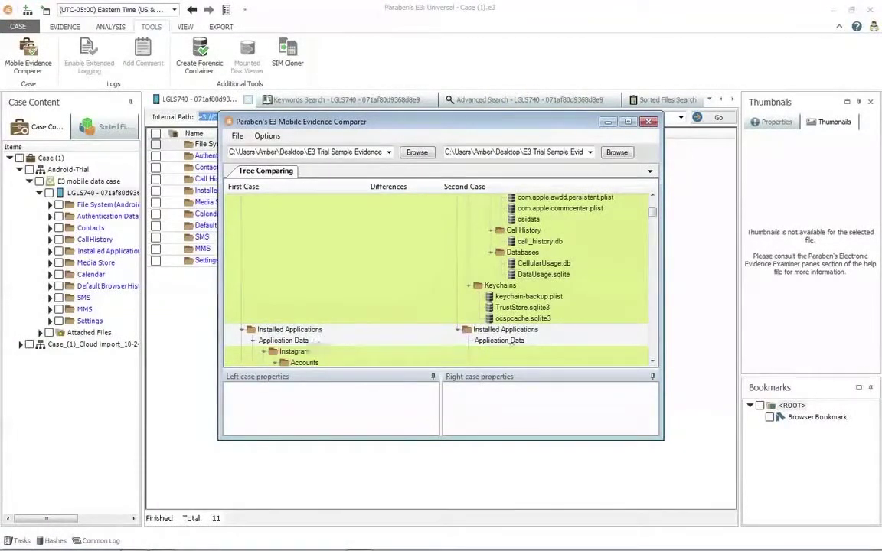
scroll(655, 355, down, 20)
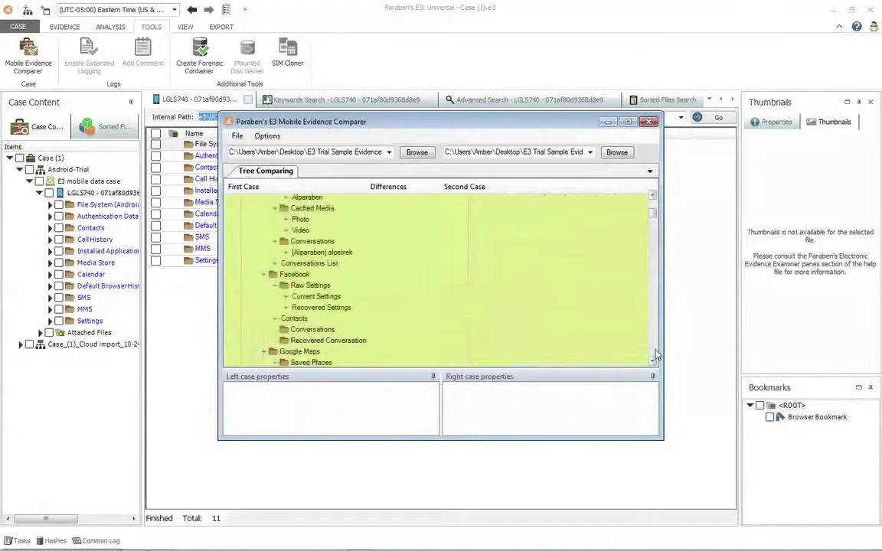
scroll(655, 355, down, 20)
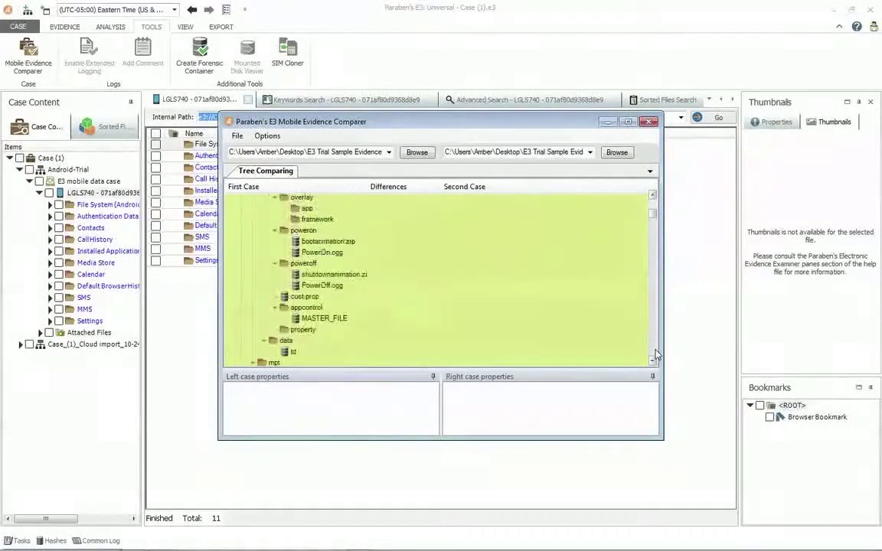
scroll(655, 355, down, 5)
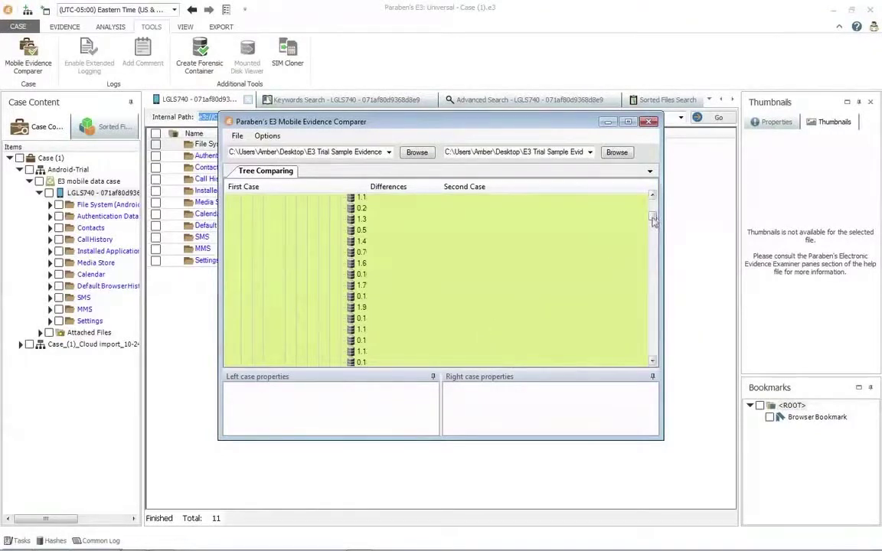
scroll(593, 201, up, 10)
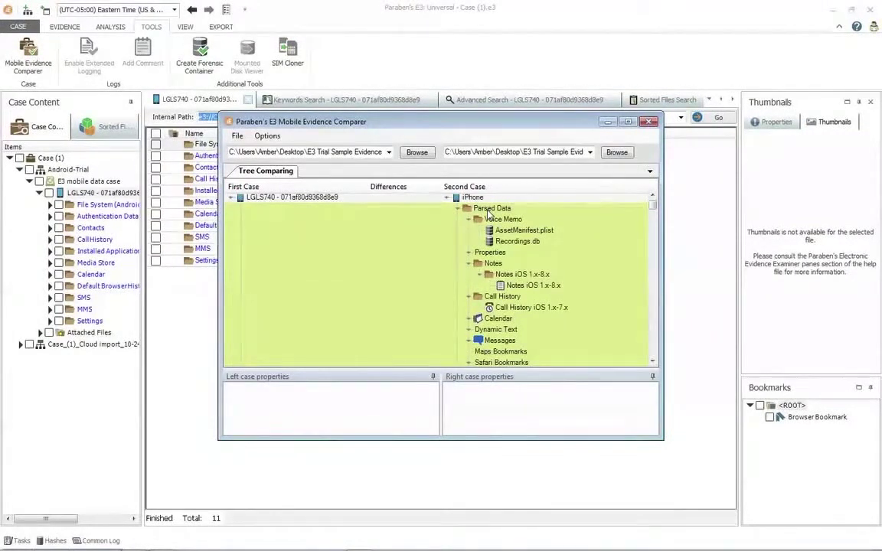
key(alt+F4)
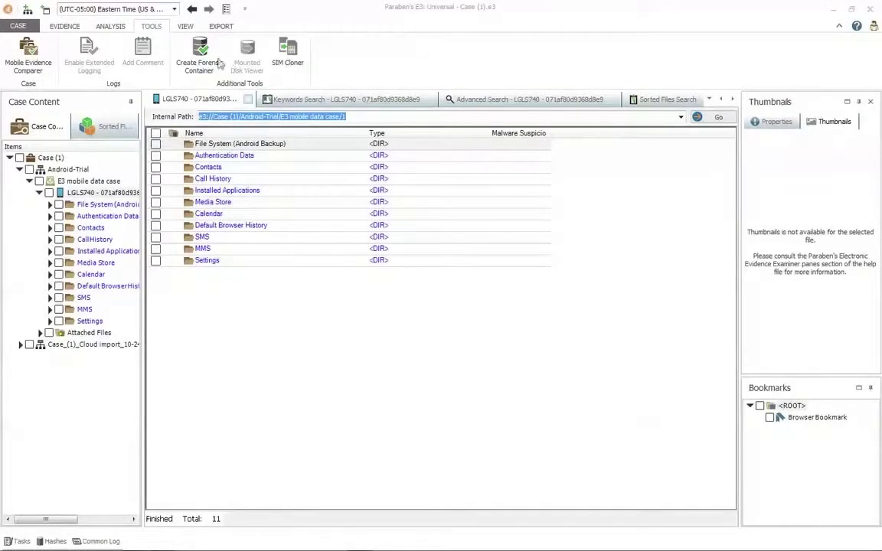
Display the view options, widen the thumbnails and bookmarks panes, and maximize and restore the bookmarks pane.
click(185, 27)
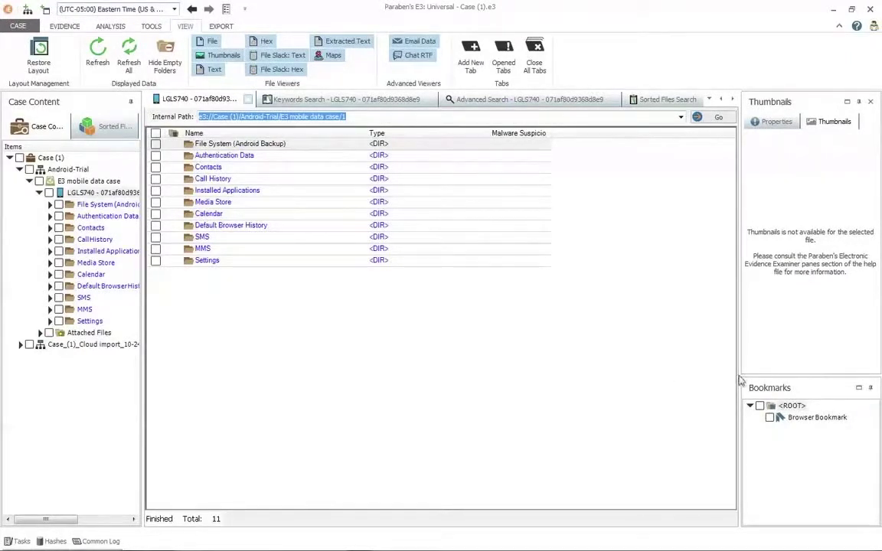
drag(738, 383, 521, 382)
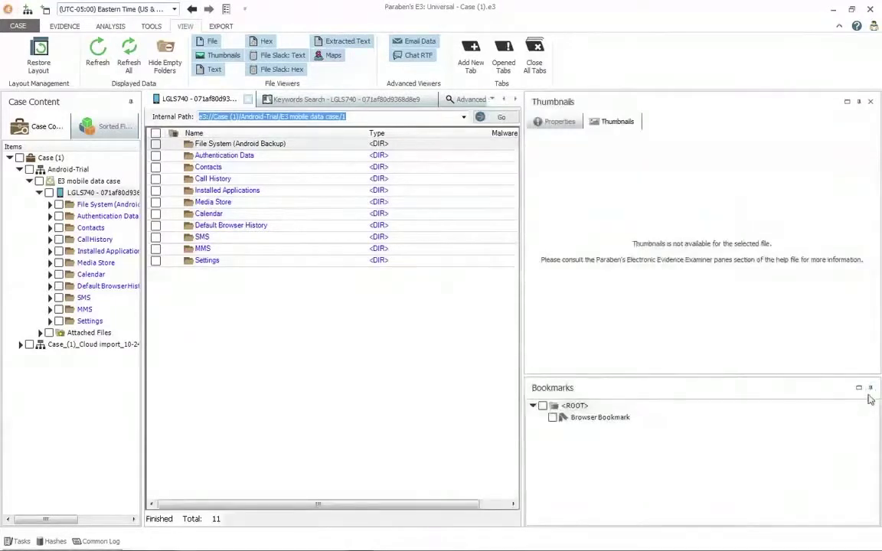
click(858, 387)
click(850, 101)
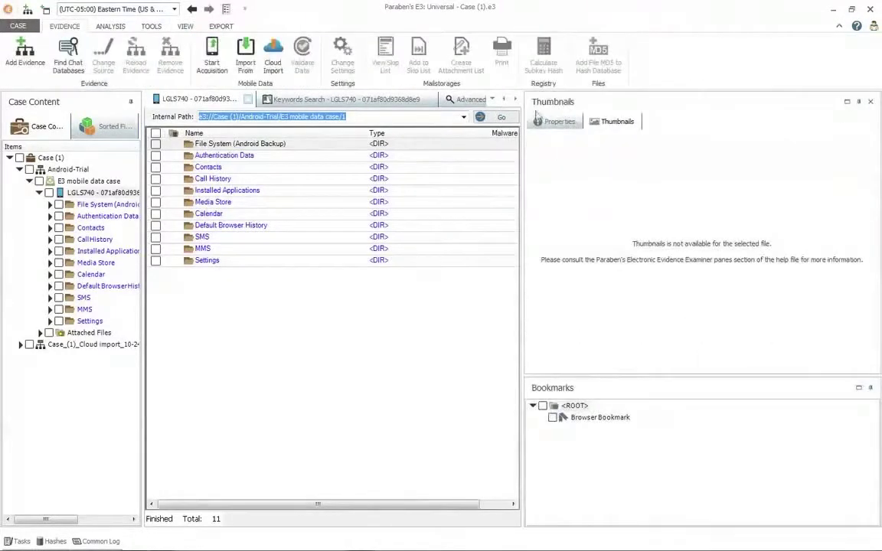
Collapse the Case Content pane to the side and restore the default window layout.
click(130, 101)
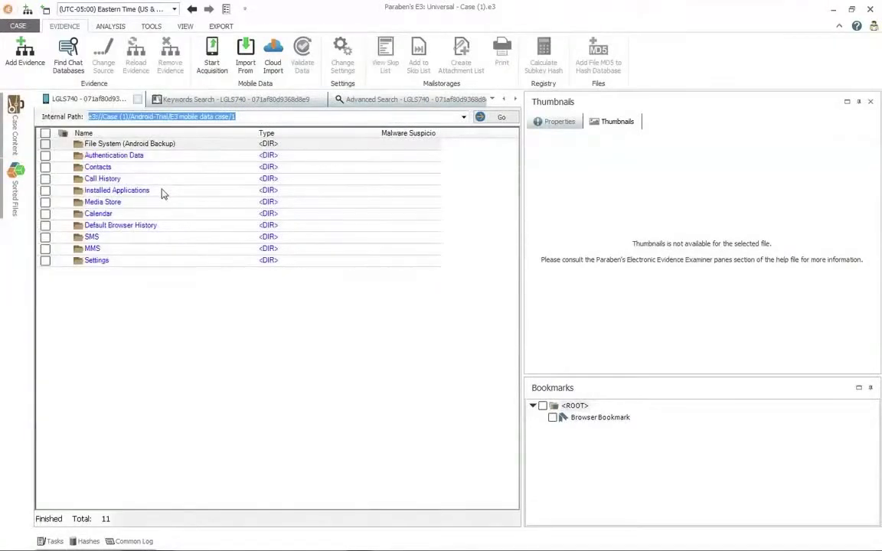
click(184, 26)
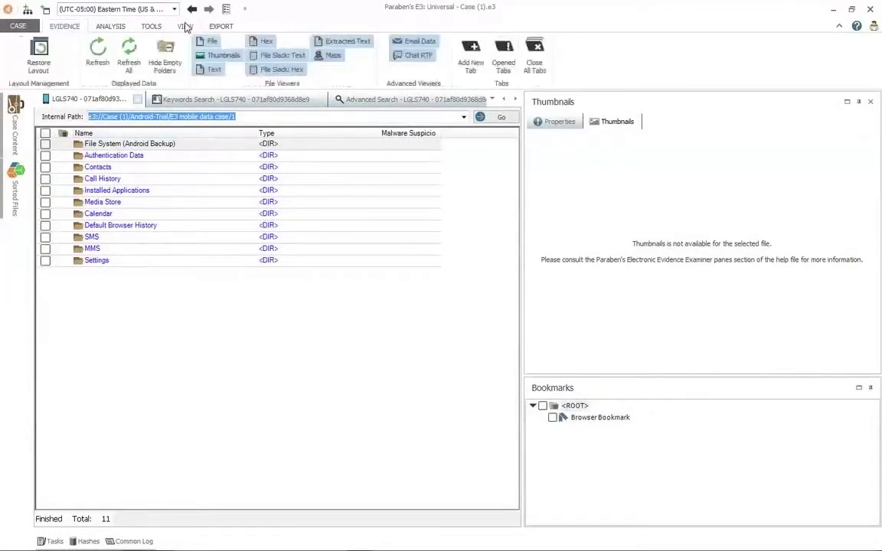
click(39, 66)
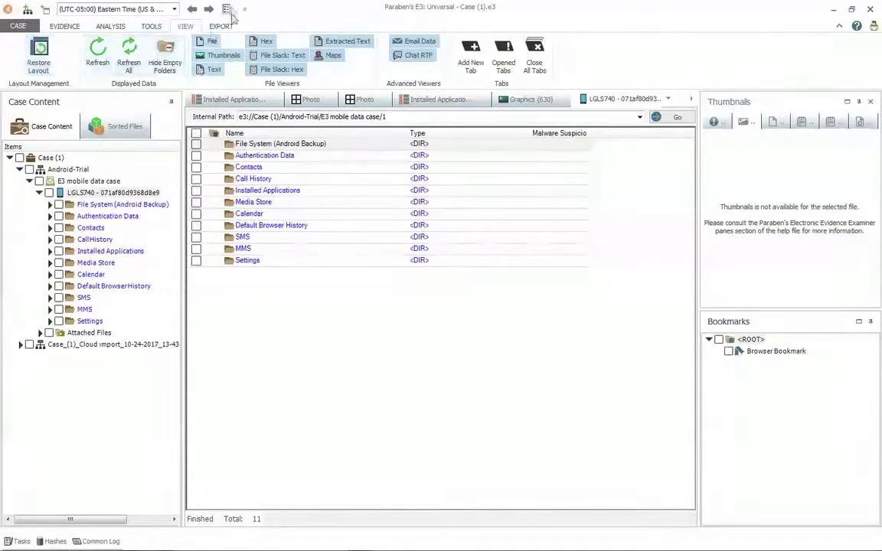
Export all sorted graphics and multimedia to a new desktop folder named Graphics & Media.
click(221, 26)
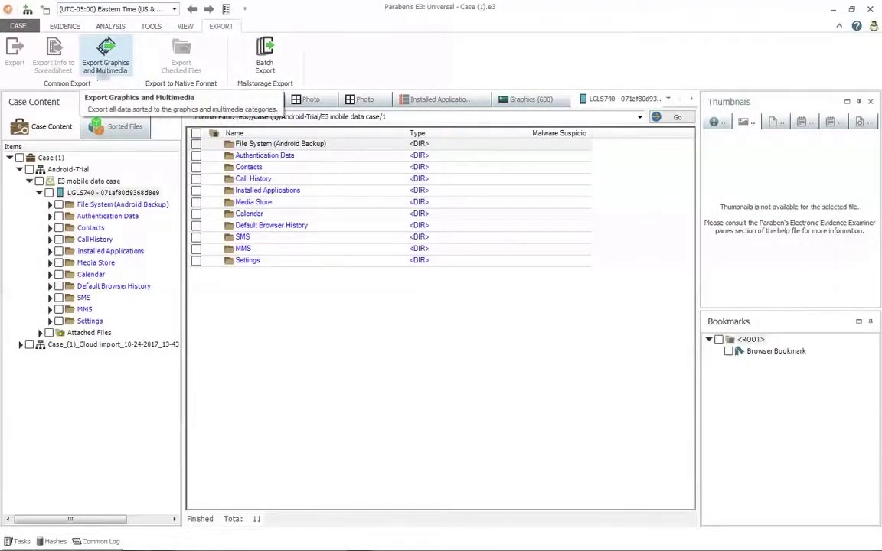
click(99, 68)
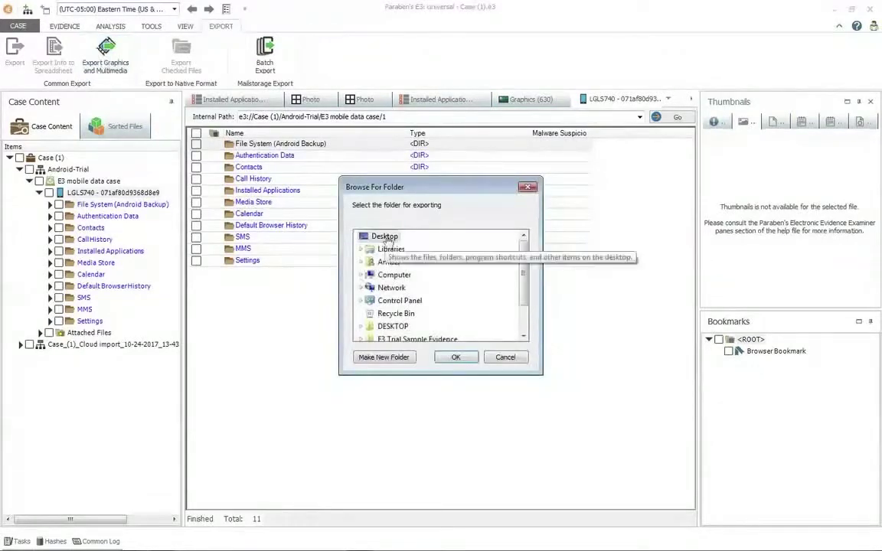
click(383, 357)
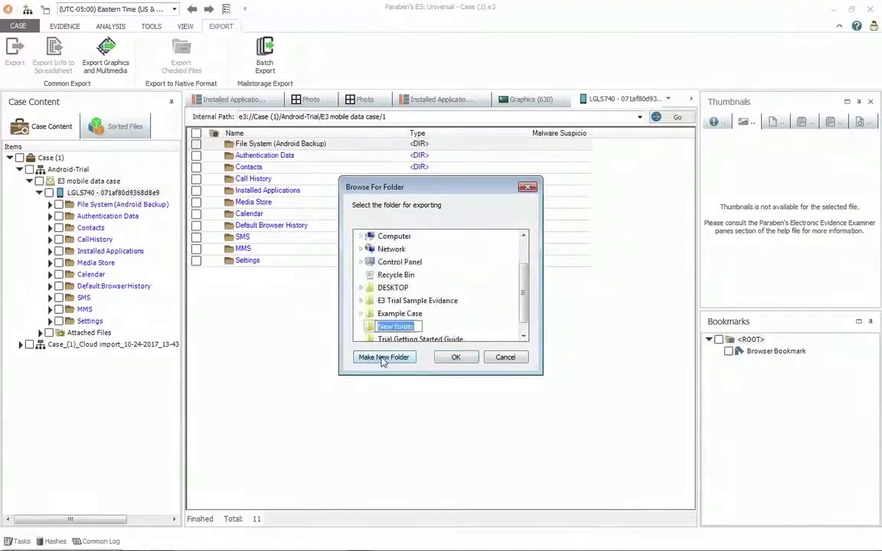
text(Graphics & Media)
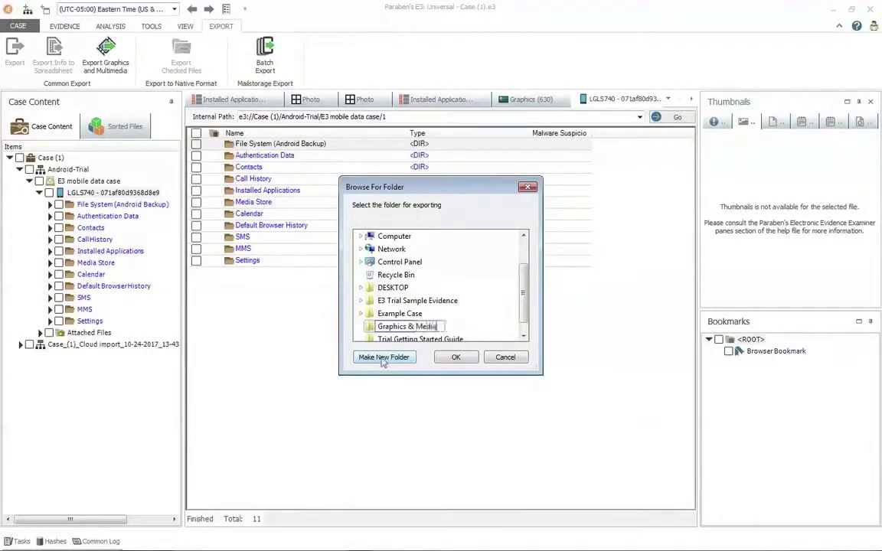
click(456, 358)
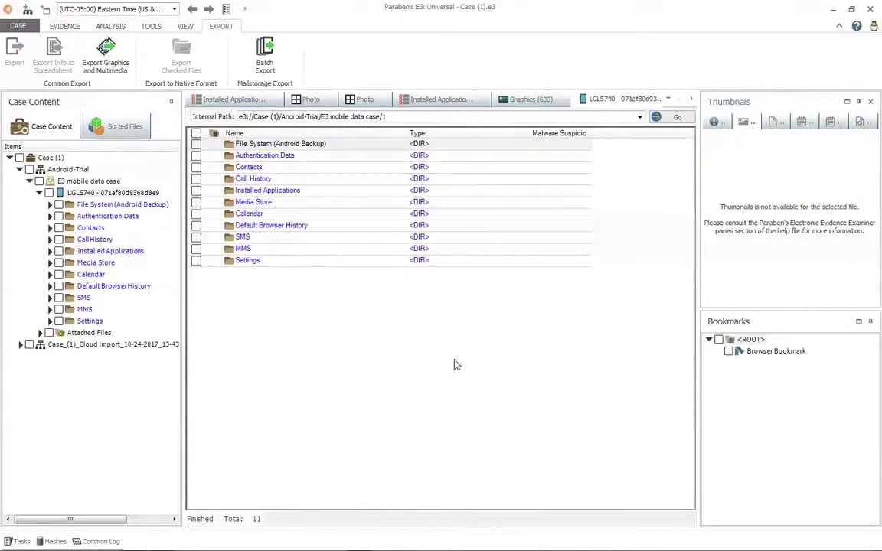
Close the Mobile Evidence Comparer window on the desktop and dismiss the graphics and multimedia export notifications.
click(836, 9)
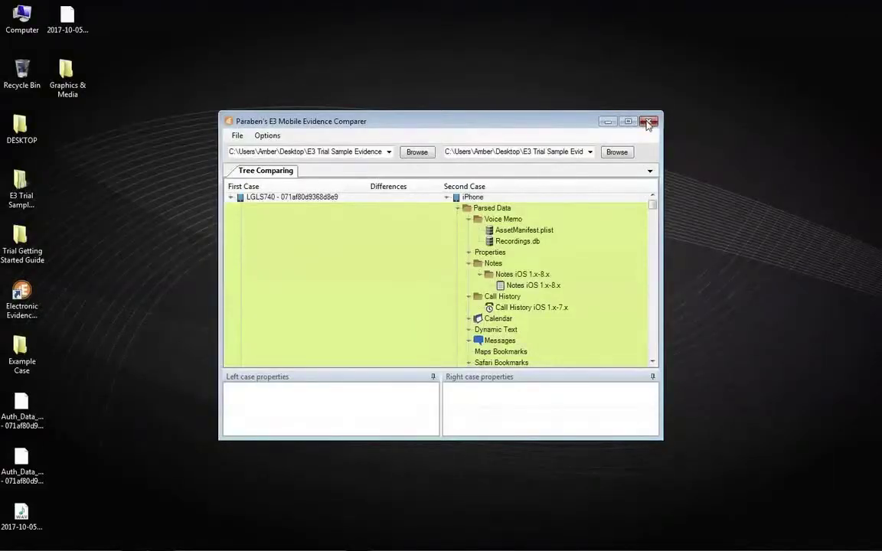
click(647, 123)
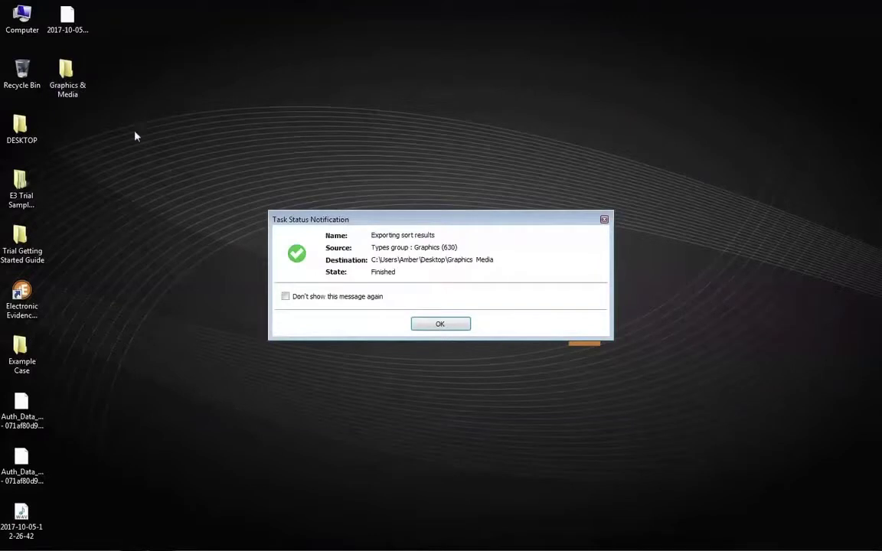
click(447, 327)
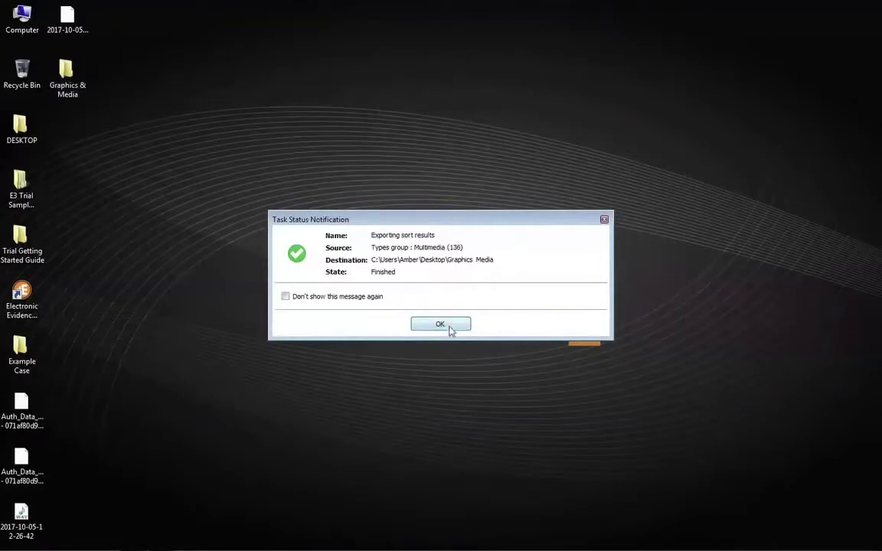
click(451, 329)
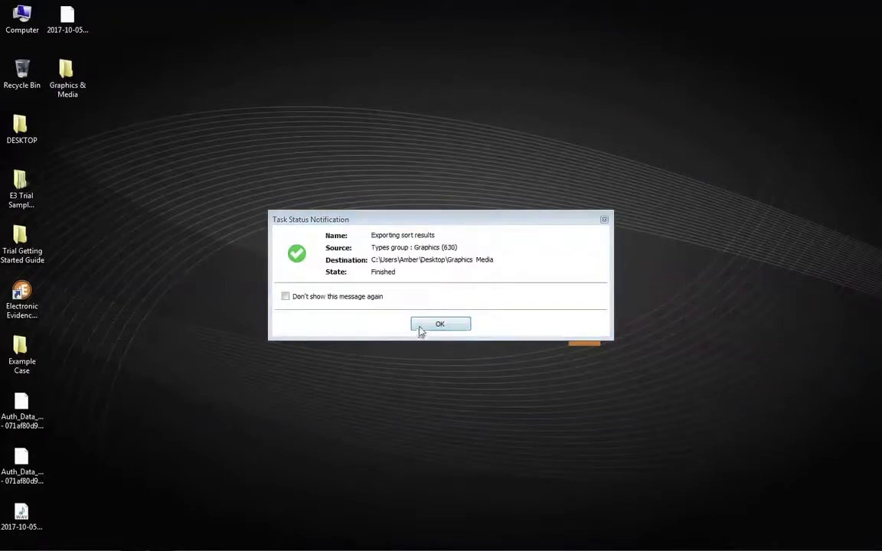
click(420, 329)
Examine the exported files in the Graphics and Multimedia subfolders of the desktop's Graphics & Media folder, and close the folder window.
double_click(66, 73)
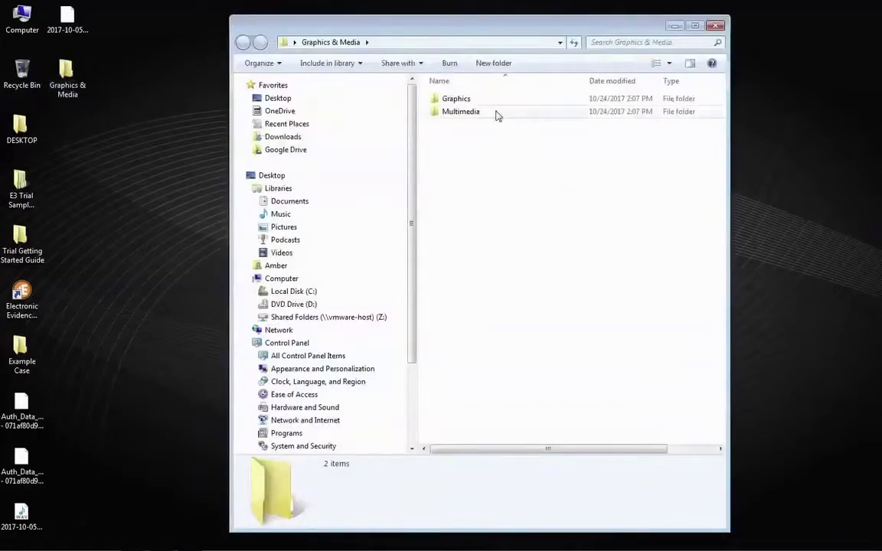
double_click(453, 100)
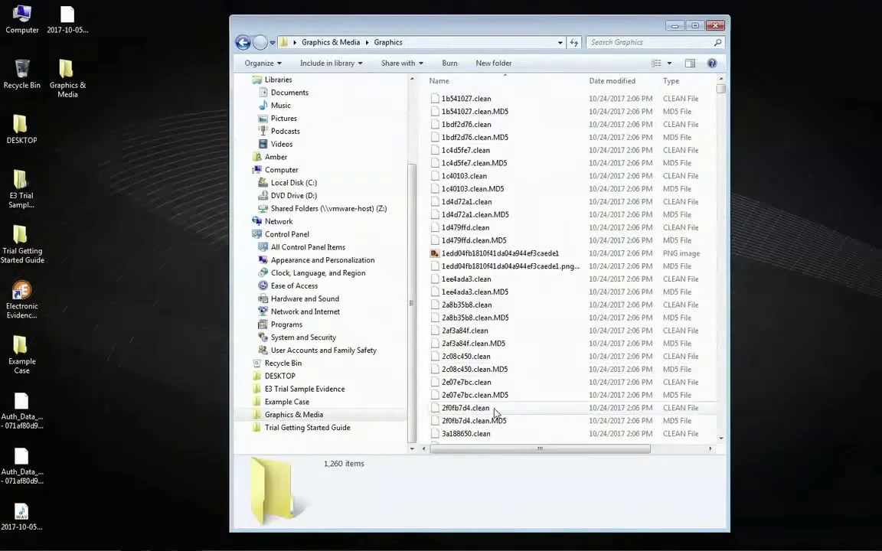
click(243, 42)
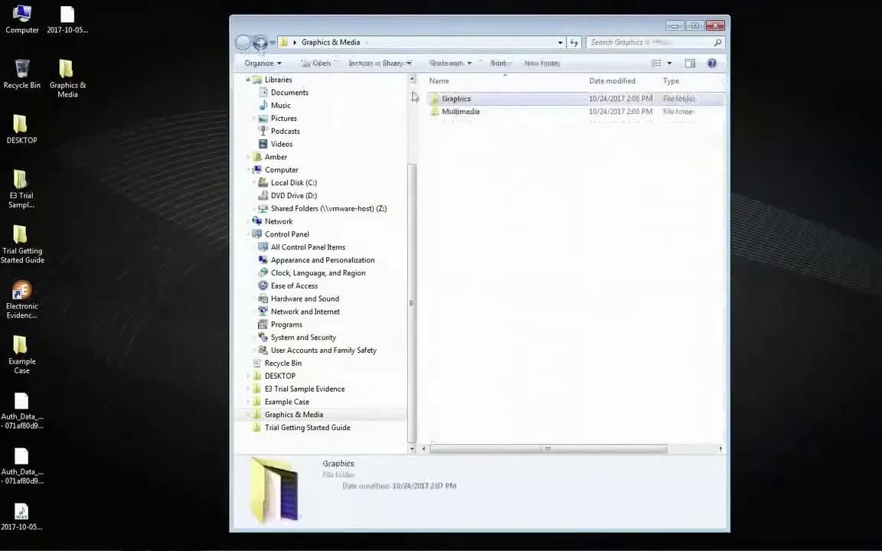
double_click(460, 113)
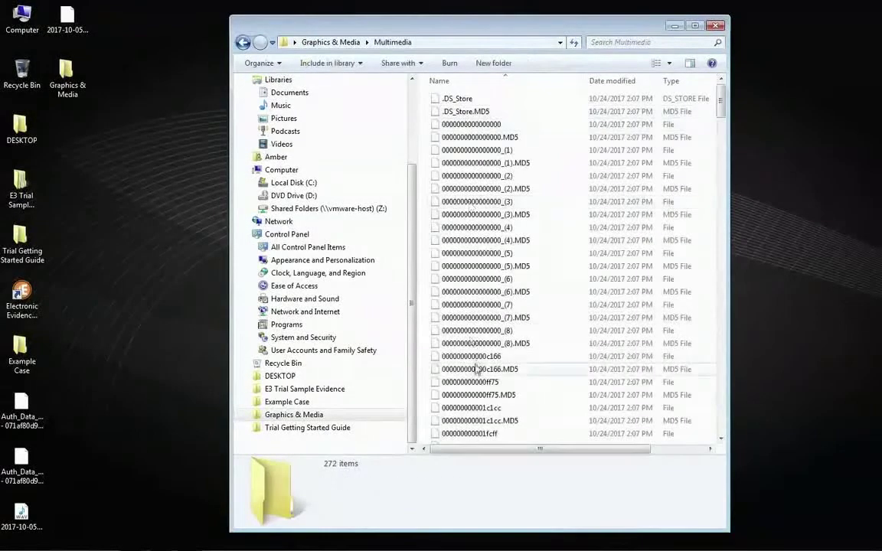
click(242, 43)
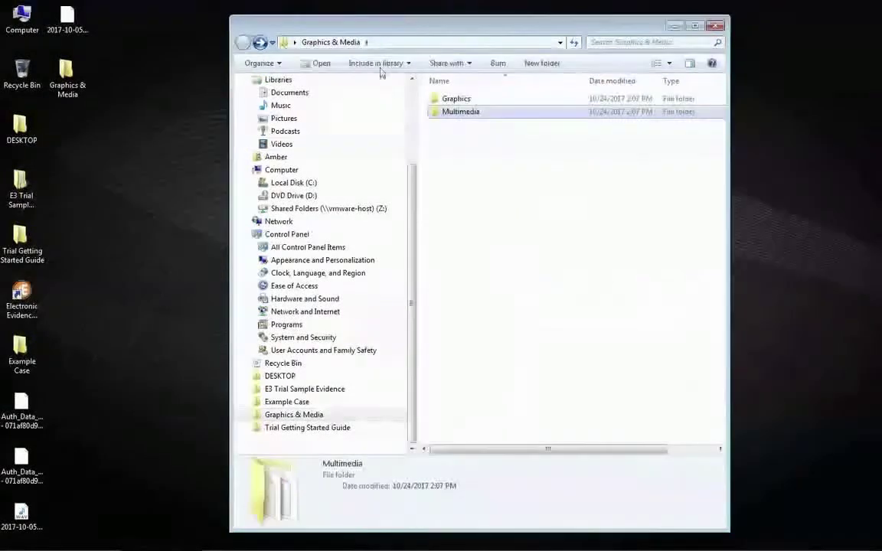
click(479, 102)
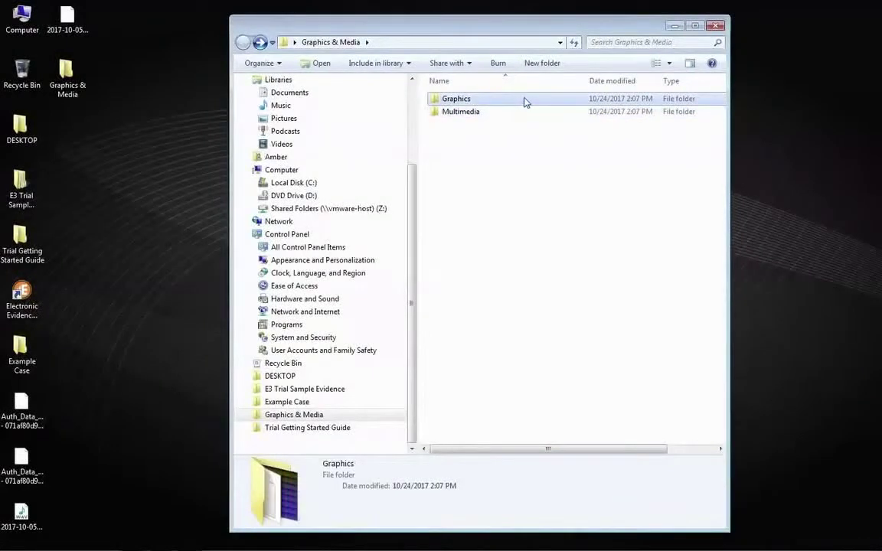
double_click(525, 102)
click(525, 98)
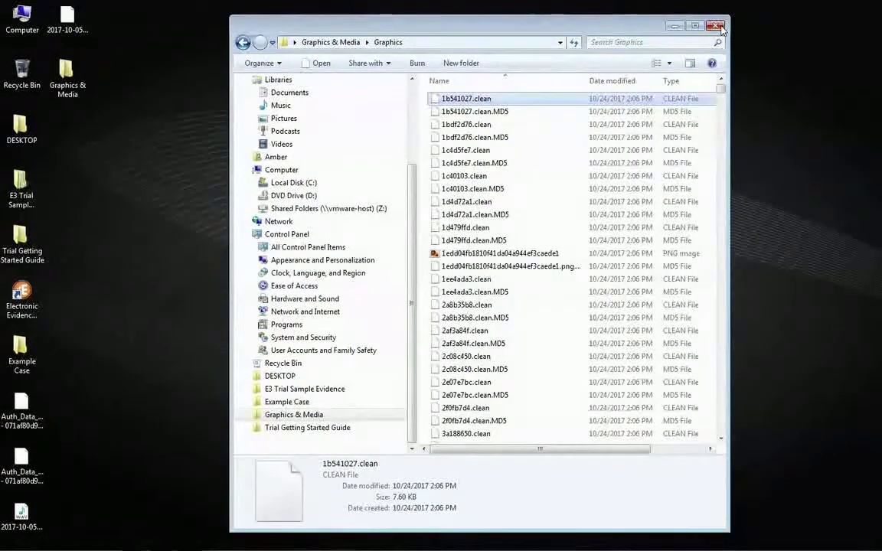
click(715, 26)
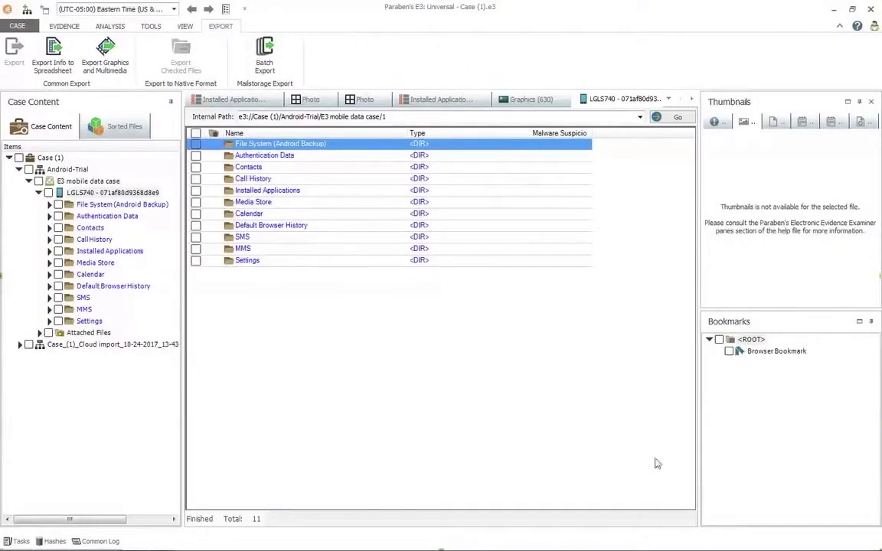
Start a new report in the Reports Wizard using the Mobile Data Review Report type and the default destination folder.
mouse_move(878, 545)
click(110, 26)
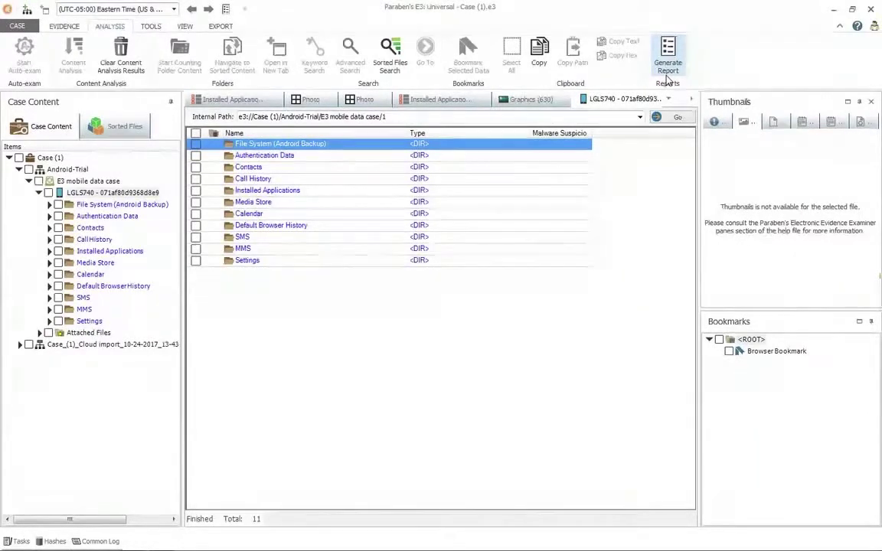
click(668, 67)
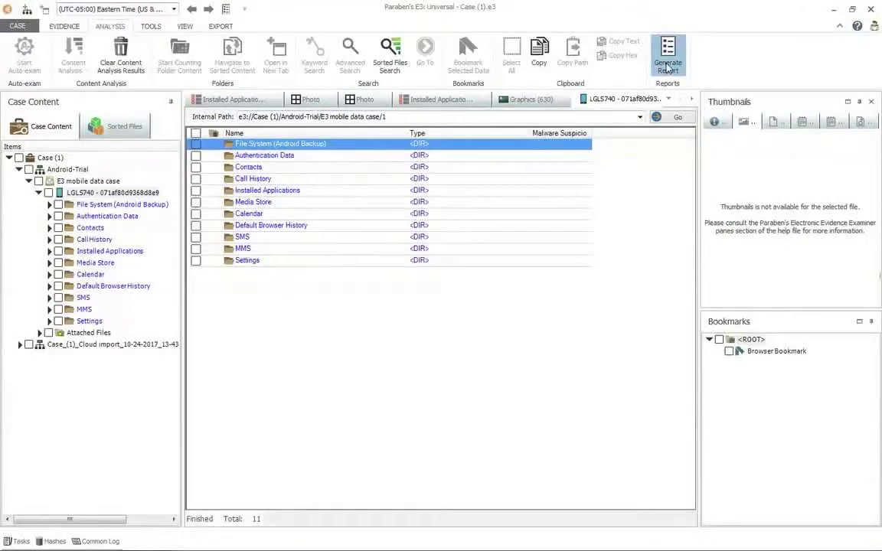
drag(411, 140, 380, 74)
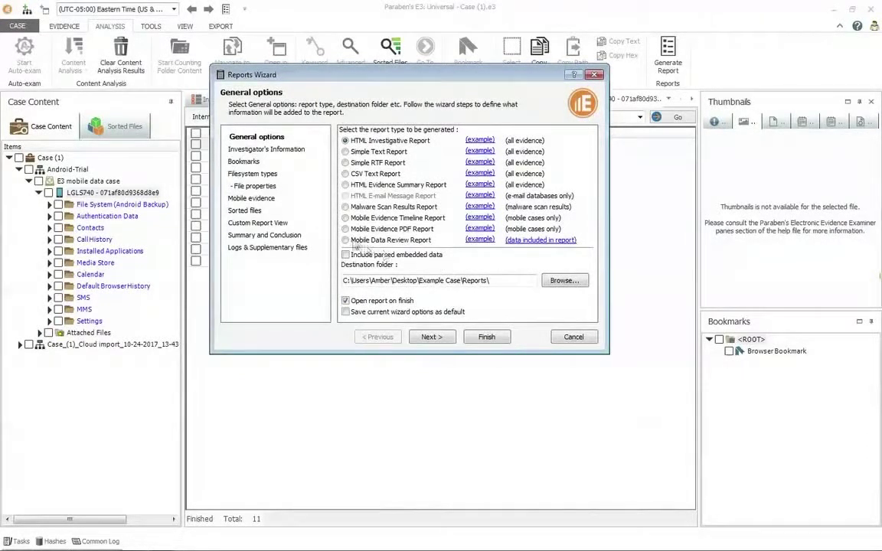
click(345, 240)
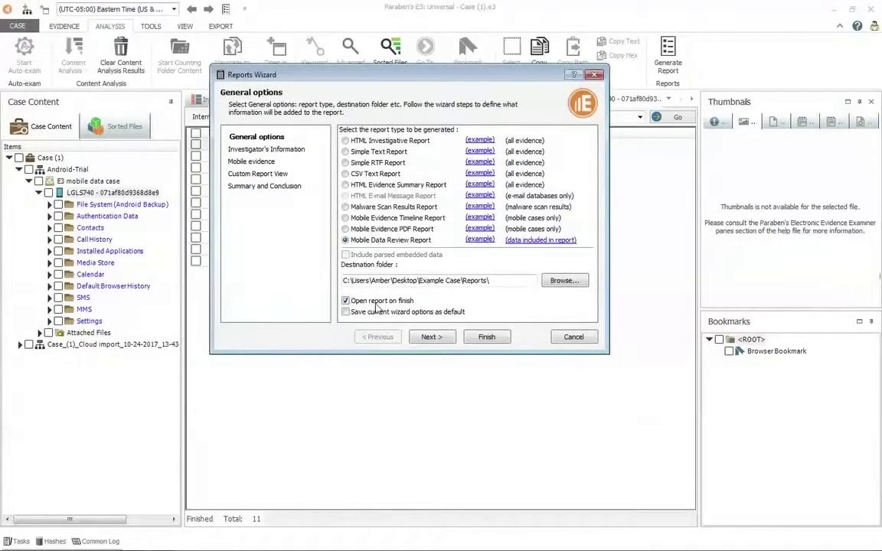
click(431, 337)
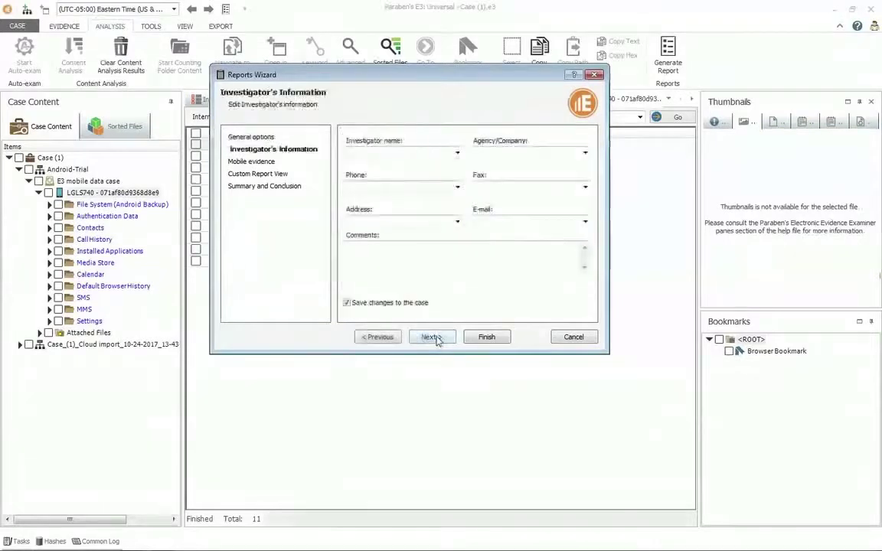
Enter the investigator's name for the report and include all E3 mobile data case evidence from the case.
click(408, 152)
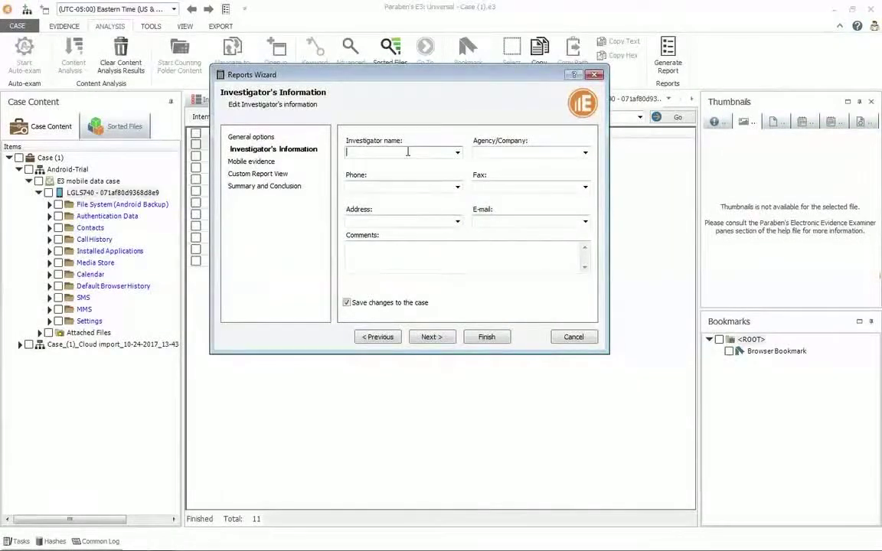
text(Amber Schroader)
click(457, 221)
click(457, 221)
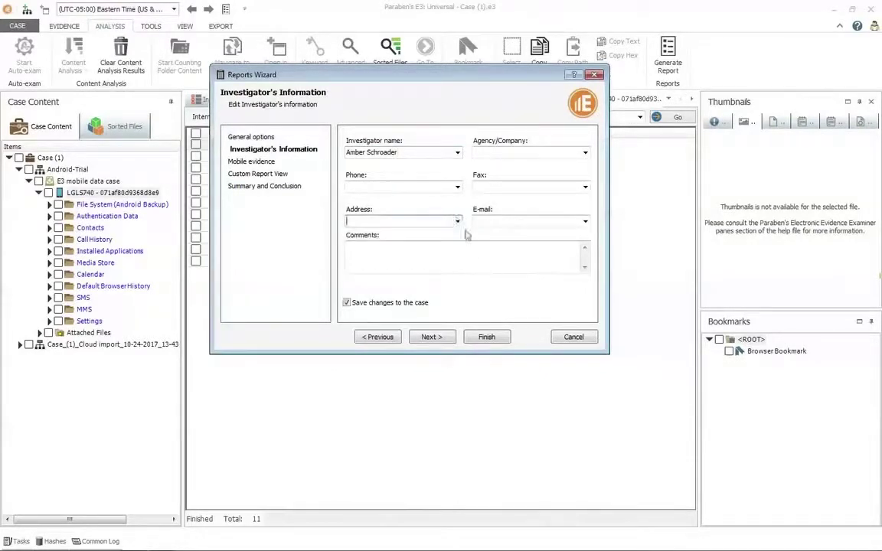
click(438, 337)
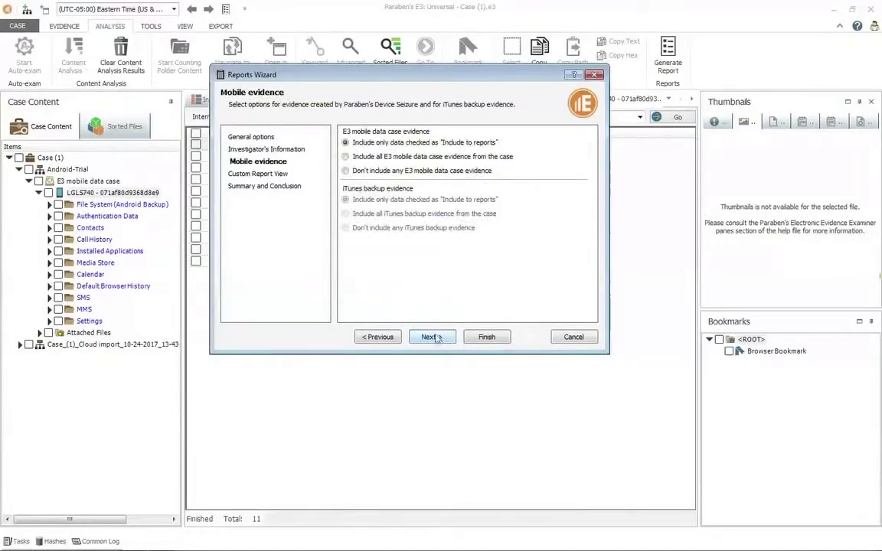
click(349, 157)
click(439, 337)
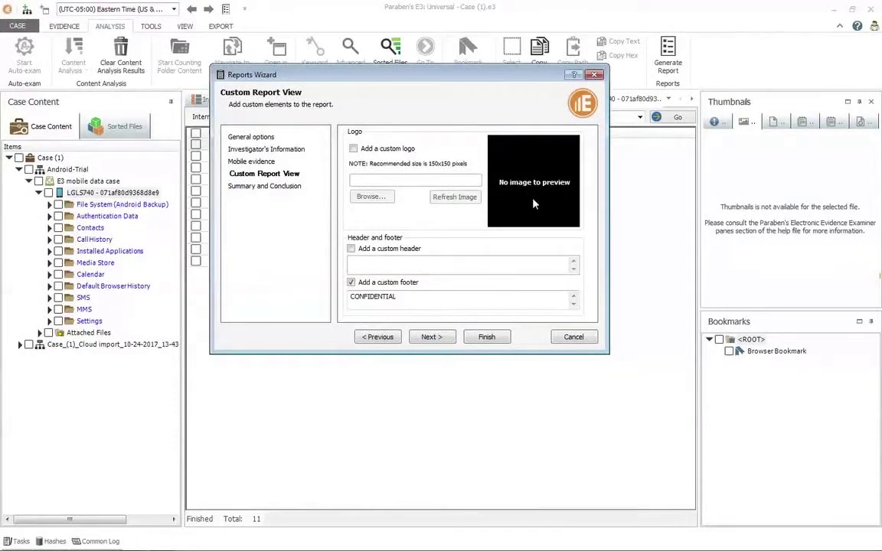
Add a custom logo to the report, using the paraben_corp_logo_Master image from the Pictures library.
click(369, 152)
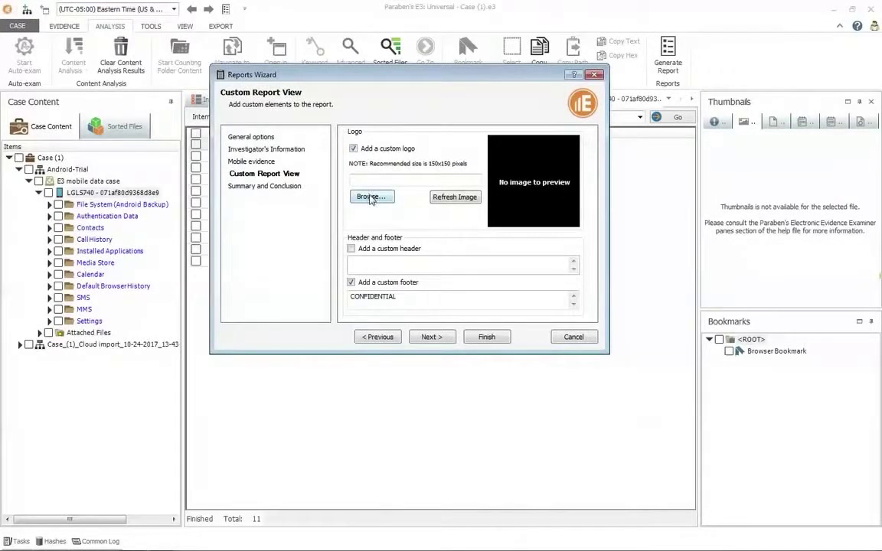
click(371, 198)
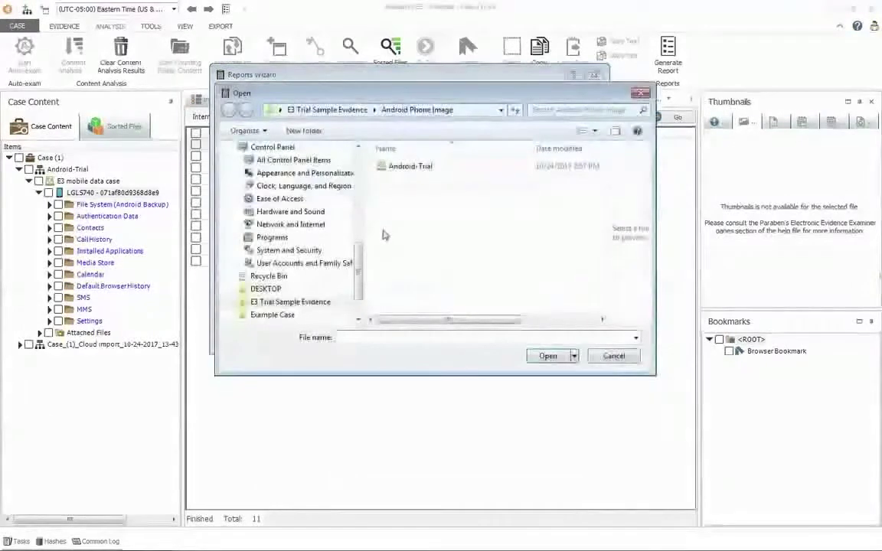
drag(360, 268, 360, 195)
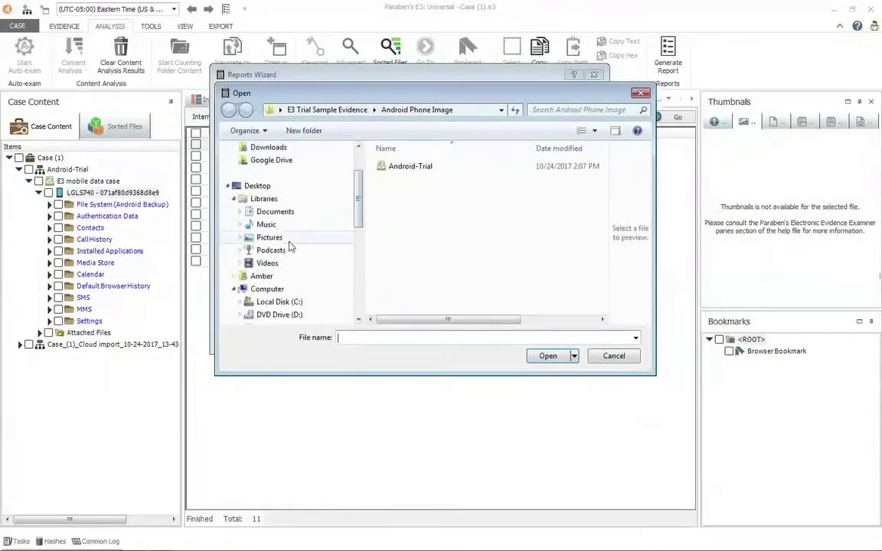
click(289, 242)
click(423, 200)
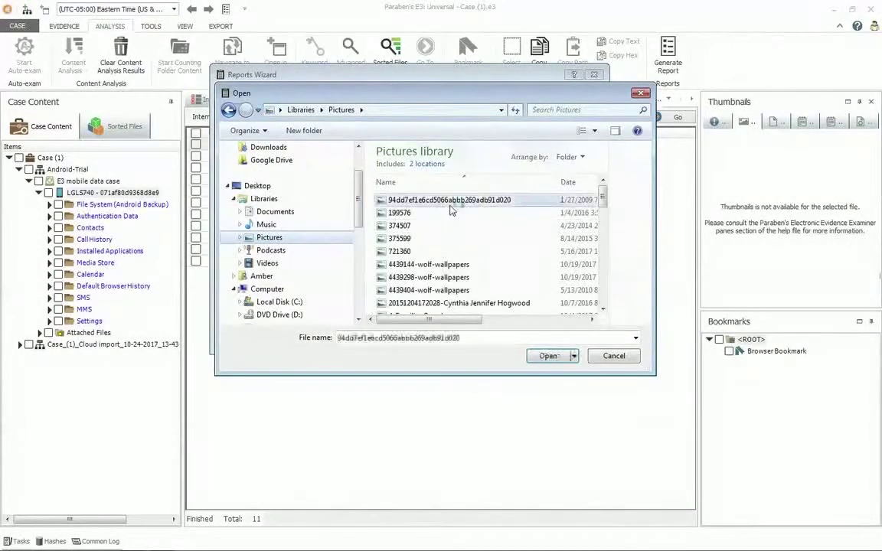
click(423, 214)
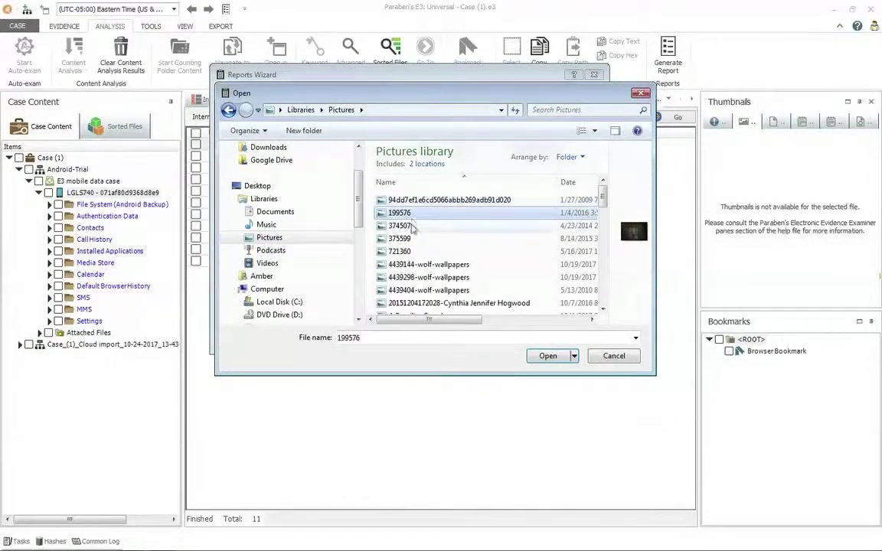
click(411, 227)
scroll(602, 288, down, 6)
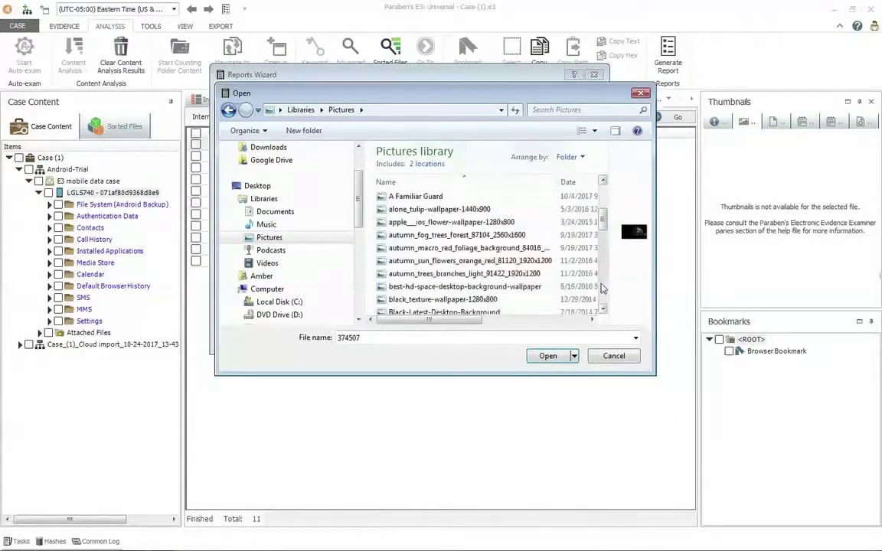
scroll(543, 260, down, 3)
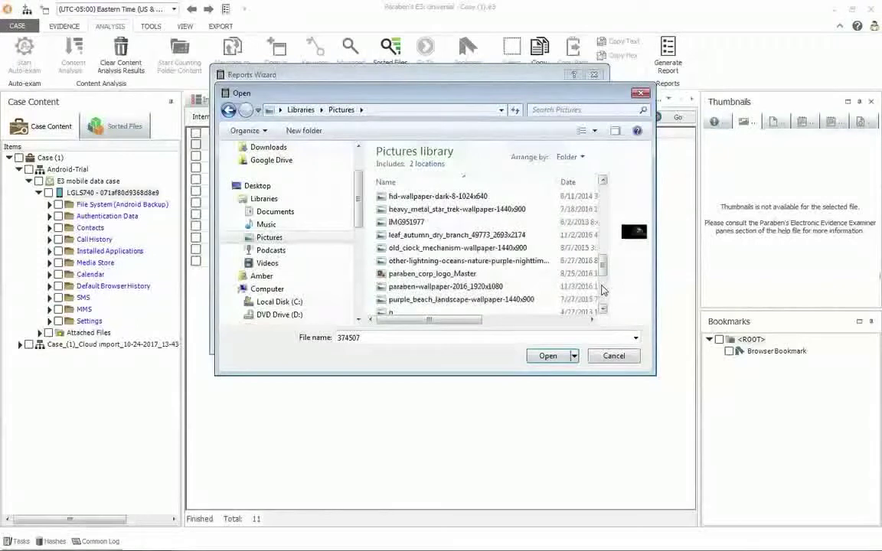
click(432, 275)
click(545, 356)
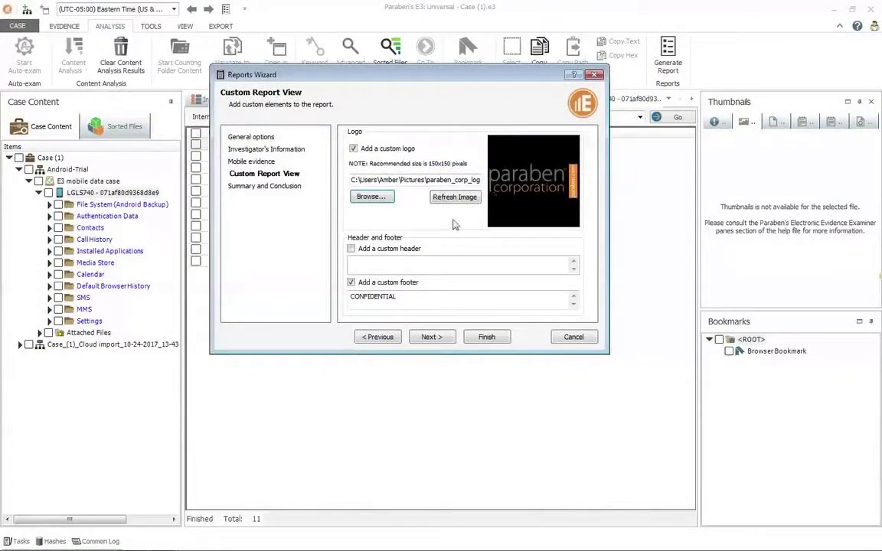
Add a custom header to the report with the text CONFIDENTIAL.
click(350, 248)
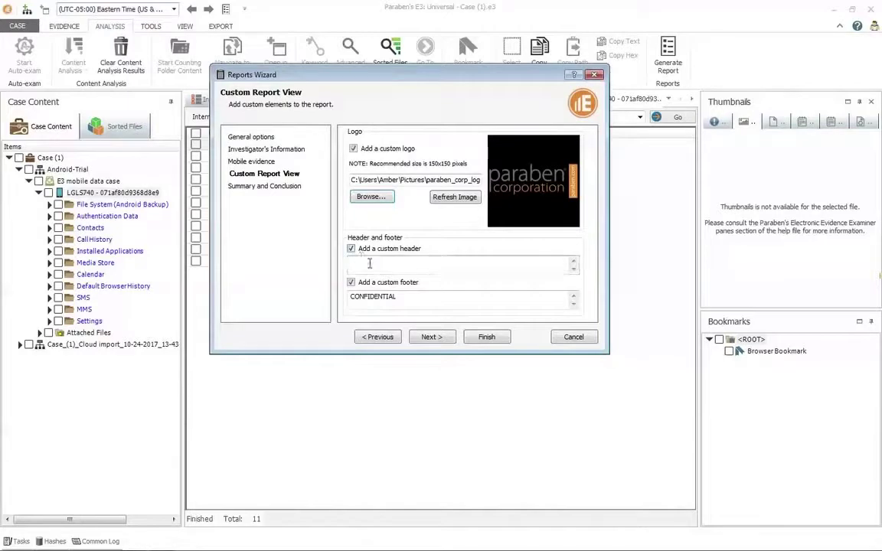
click(369, 263)
text(CONFIDENTIAL)
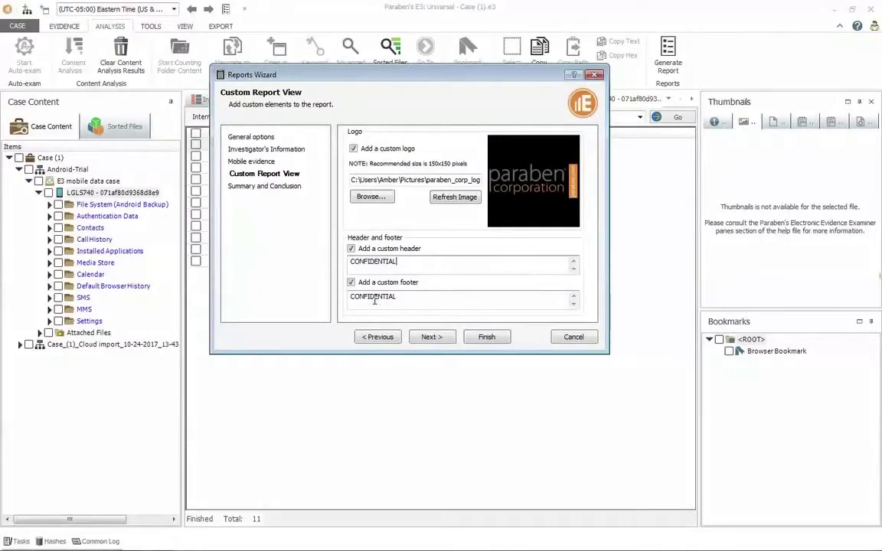
Generate the report without adding summary or conclusion text, check its task status, and dismiss the task status notification.
click(436, 338)
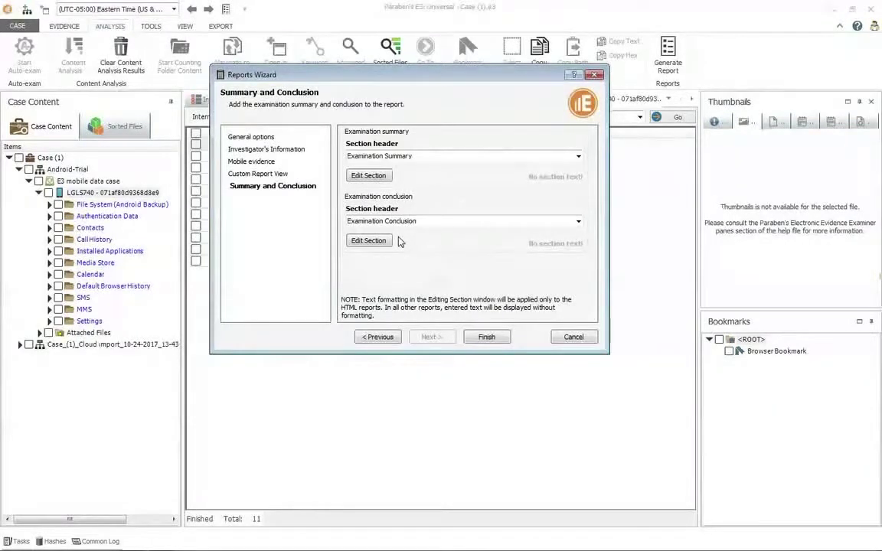
click(485, 337)
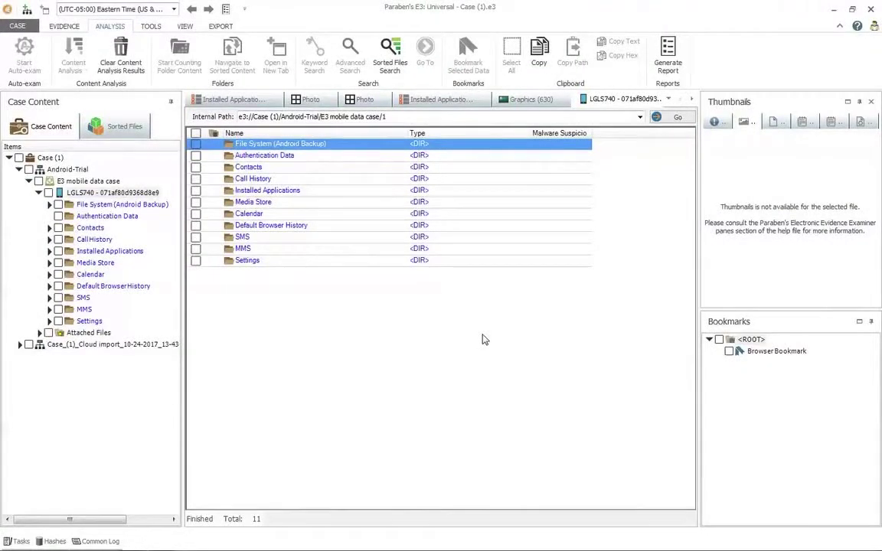
click(20, 541)
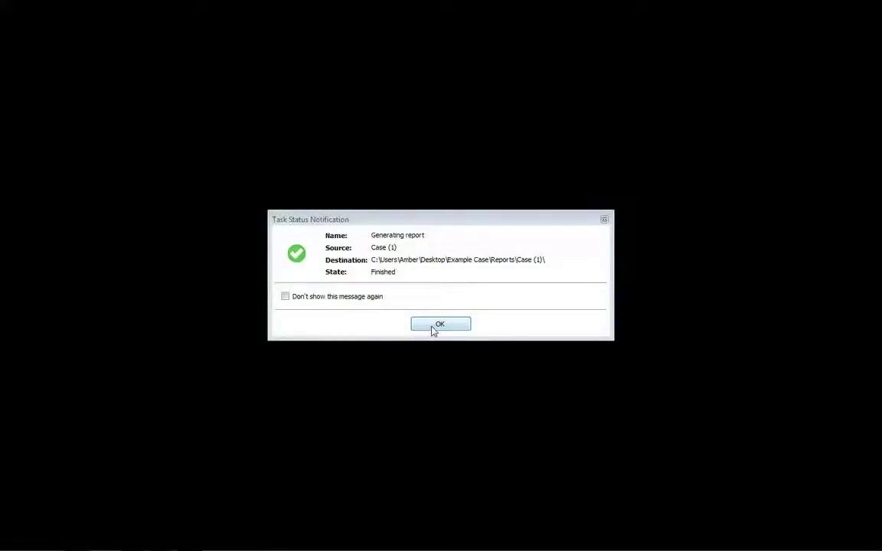
click(433, 326)
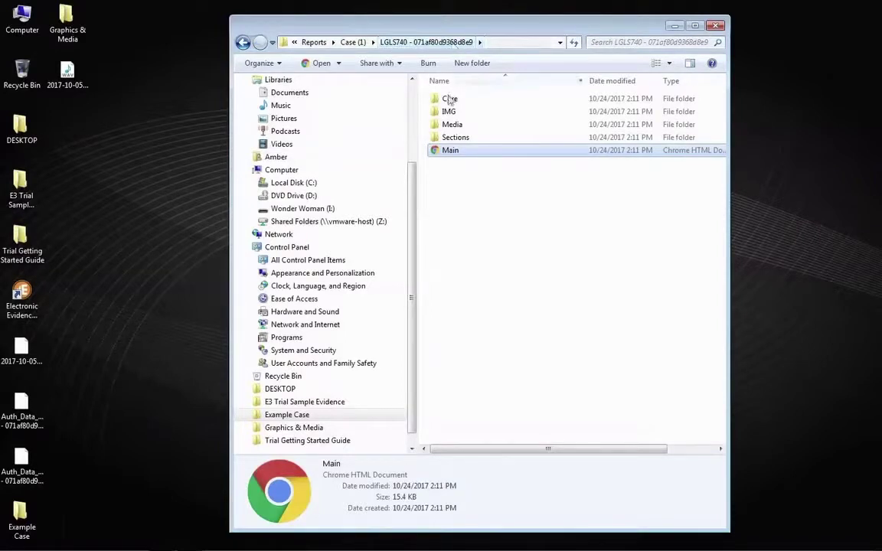
Open the report's Main HTML file in Chrome, maximize the window, and examine the header, footer and Examination Summary.
double_click(448, 150)
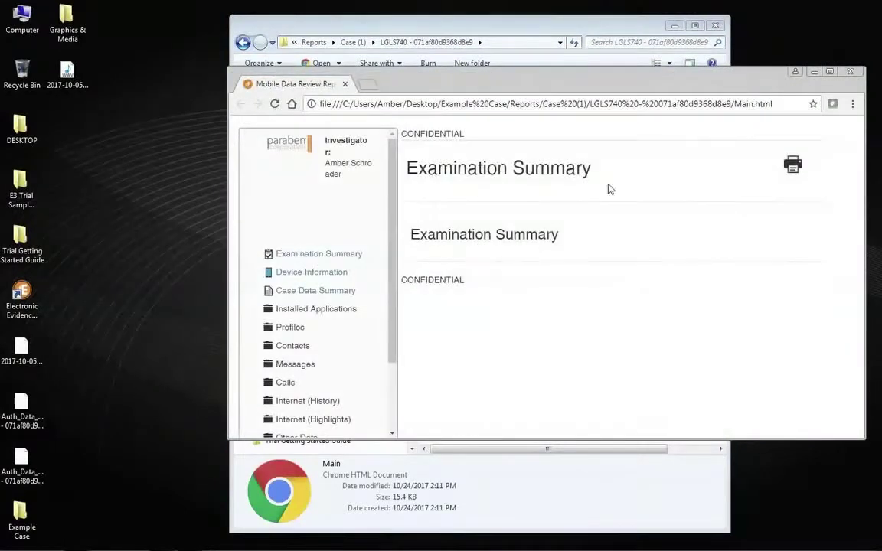
click(831, 72)
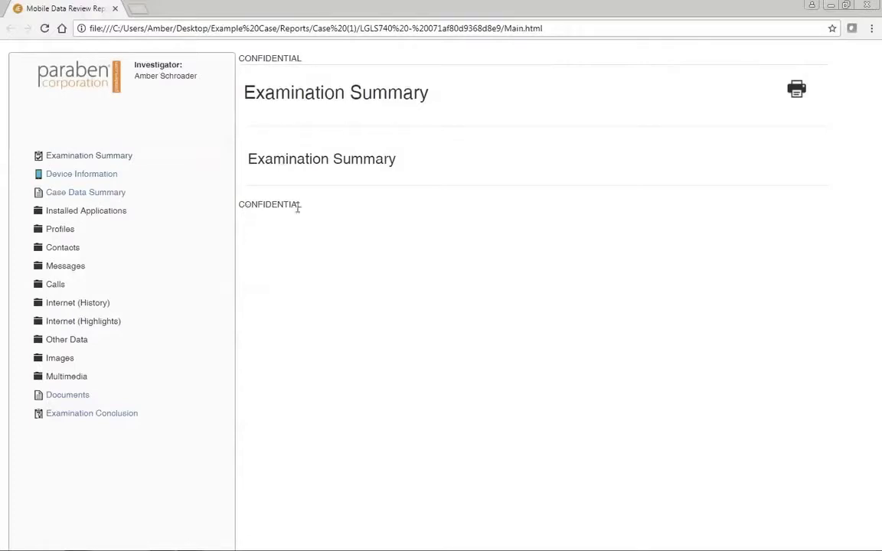
drag(309, 213, 237, 211)
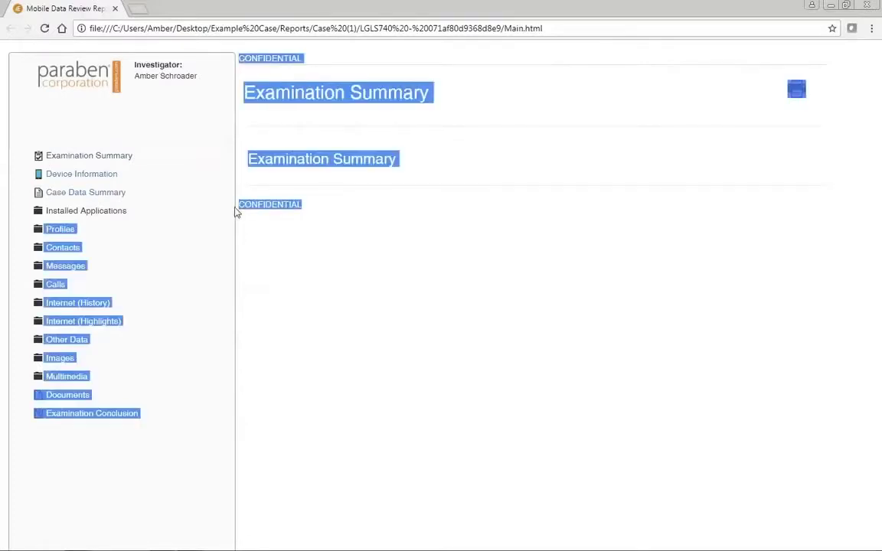
click(279, 222)
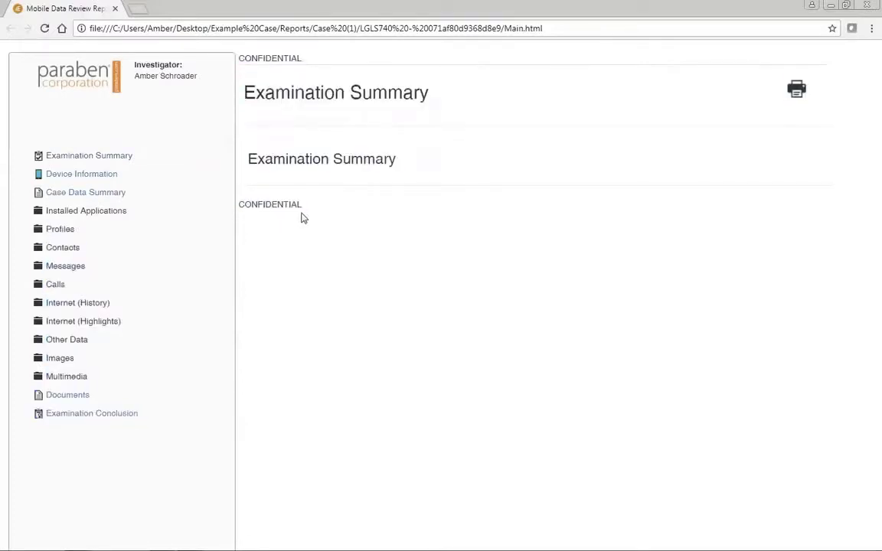
Review the report's Device Information page and read through the Installed Application List.
click(78, 179)
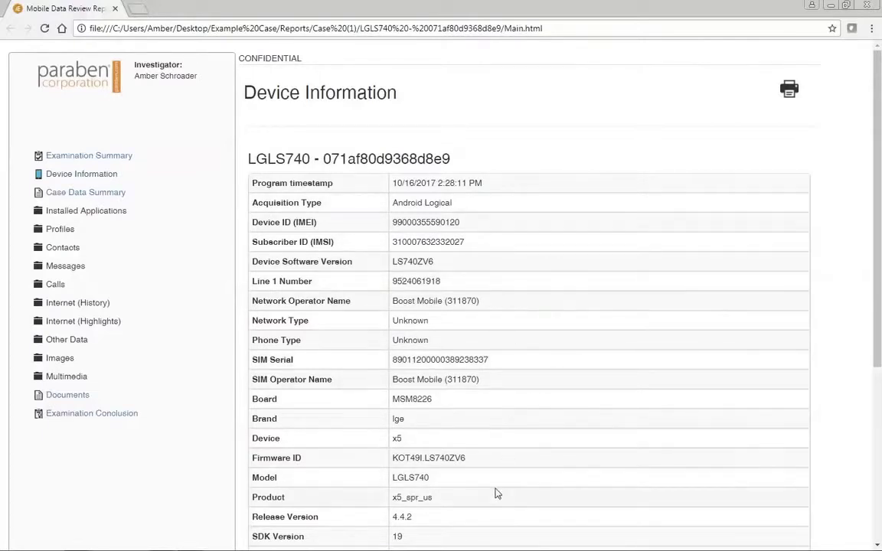
click(82, 215)
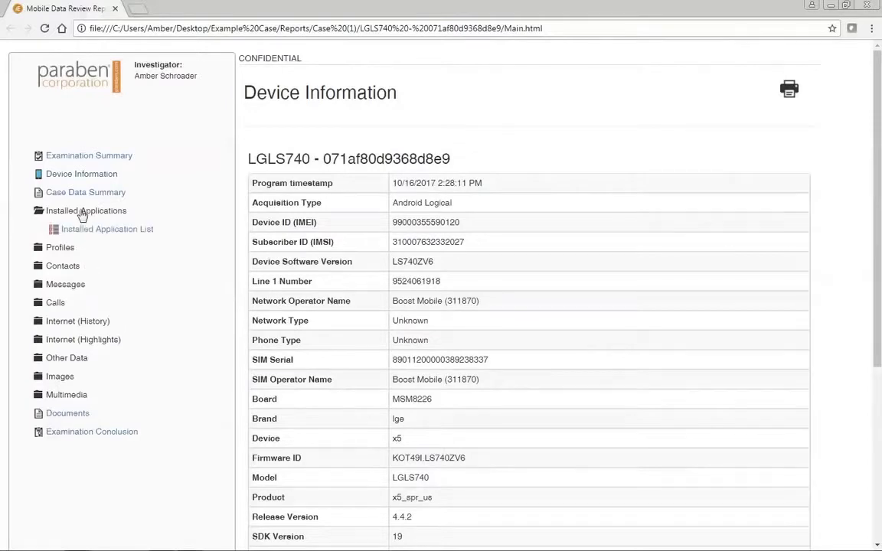
click(82, 235)
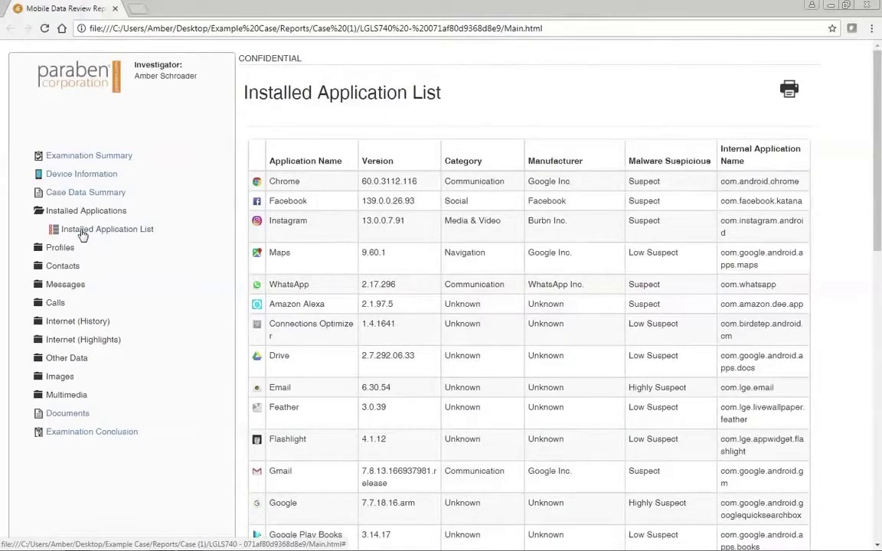
scroll(712, 437, down, 3)
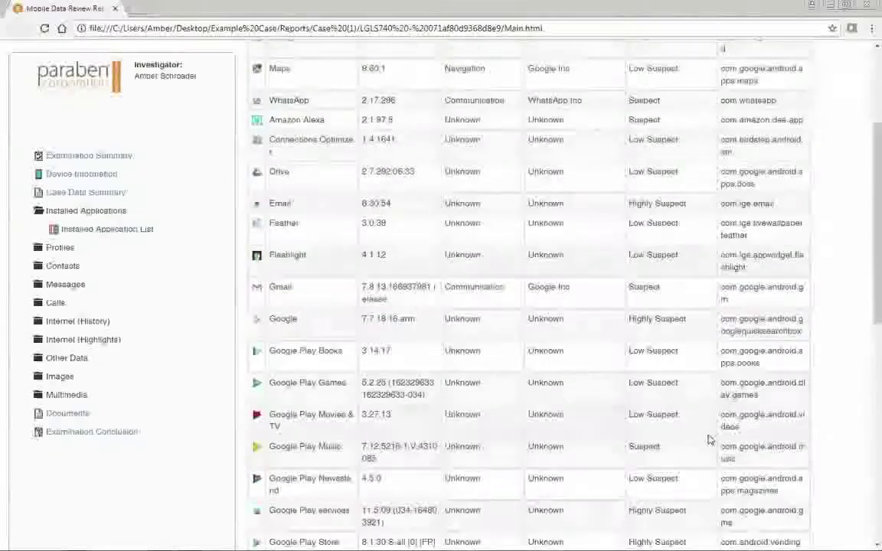
scroll(708, 438, down, 9)
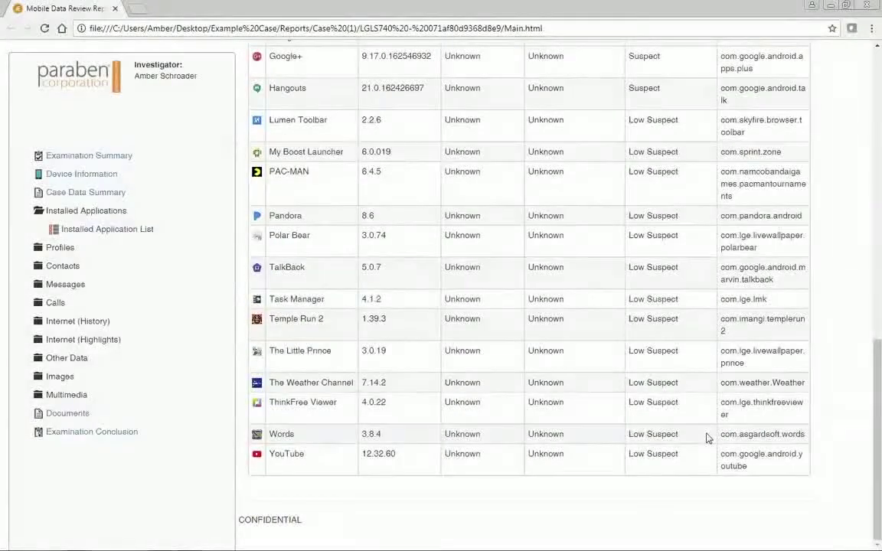
View the Phone Contacts in the report and the Timeline of the SMS/MMS messages.
click(54, 268)
click(64, 285)
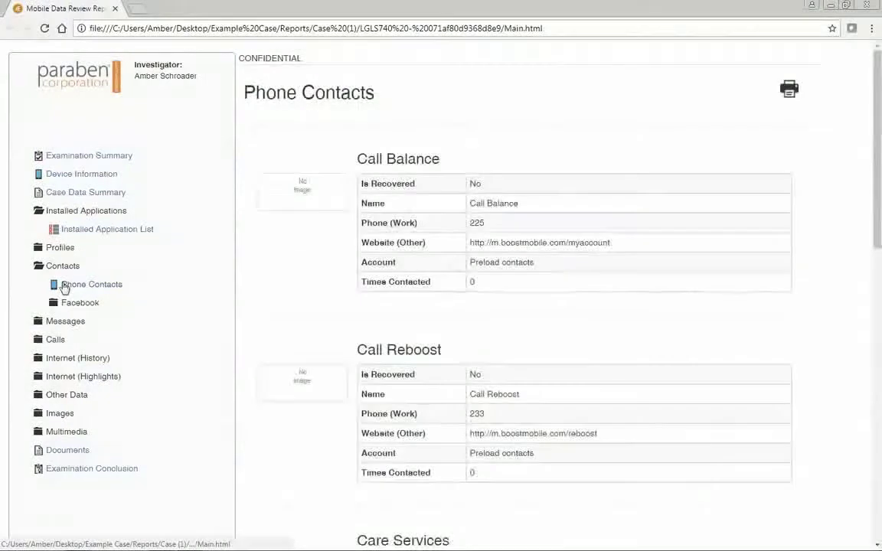
click(55, 322)
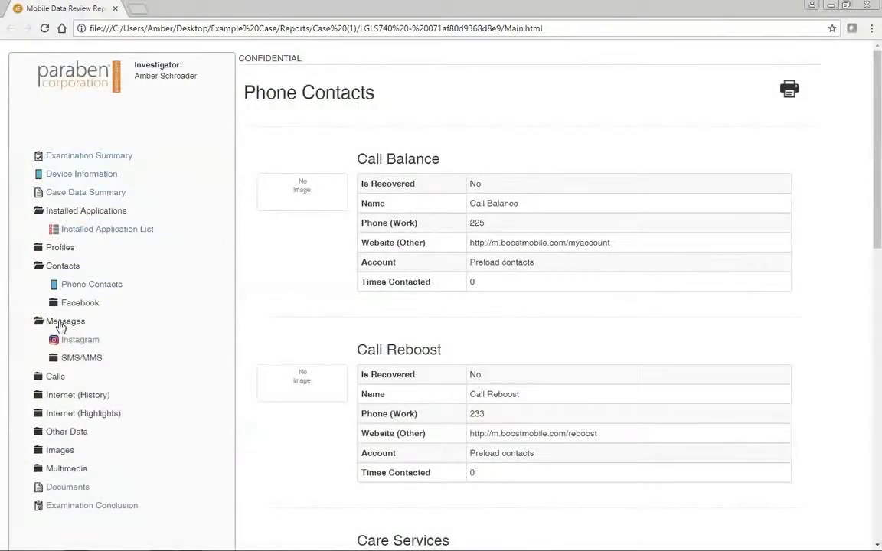
click(77, 358)
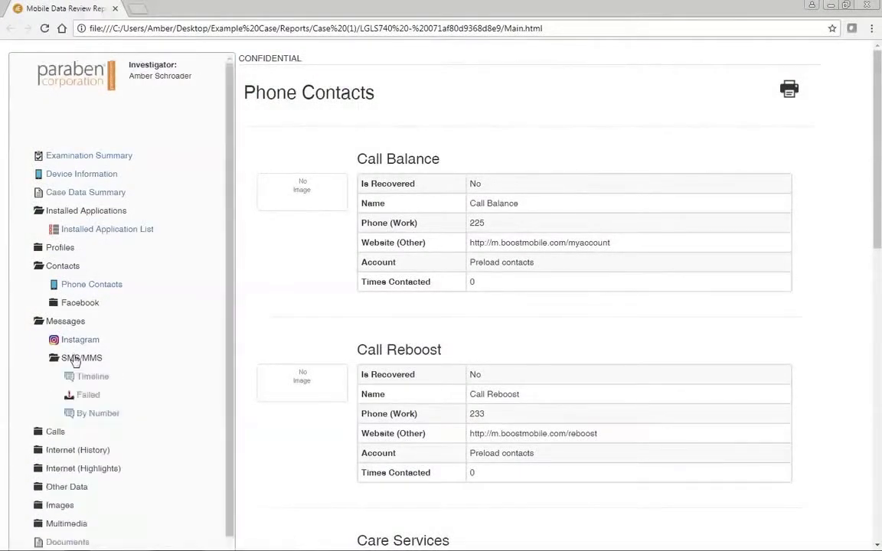
click(93, 377)
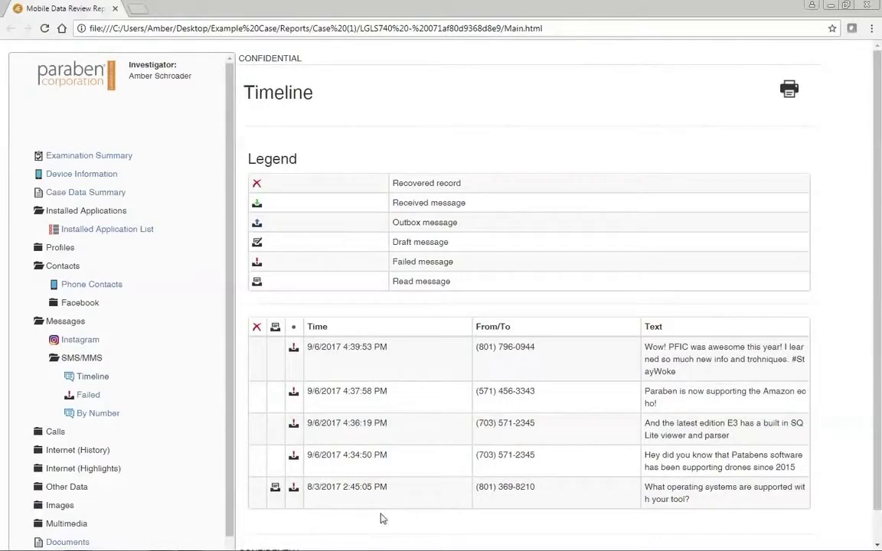
View the Default Browser internet history and the Images batch (1-100) page of the report.
click(79, 453)
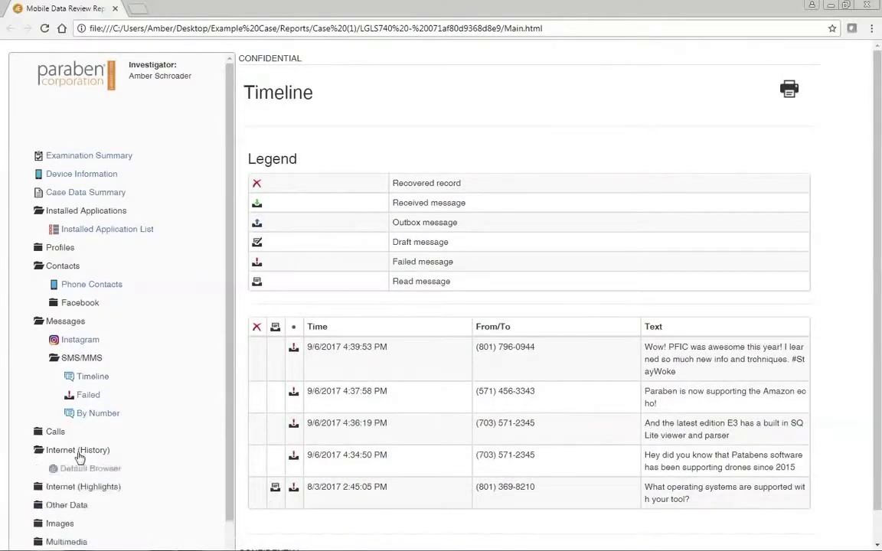
click(80, 470)
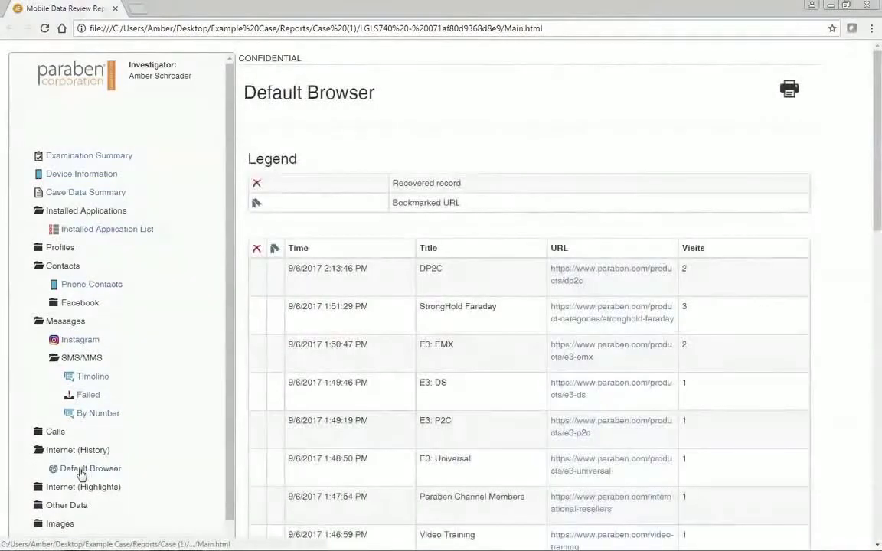
drag(232, 489, 235, 525)
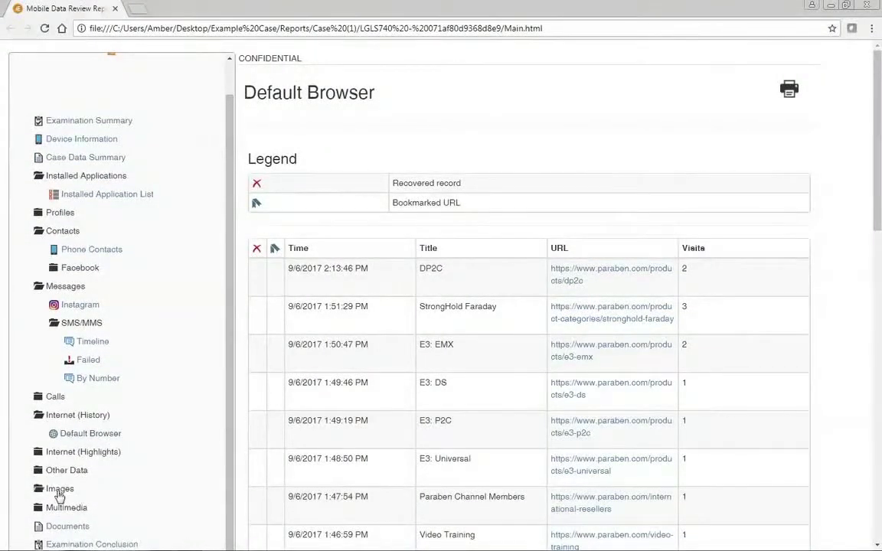
click(59, 494)
click(65, 509)
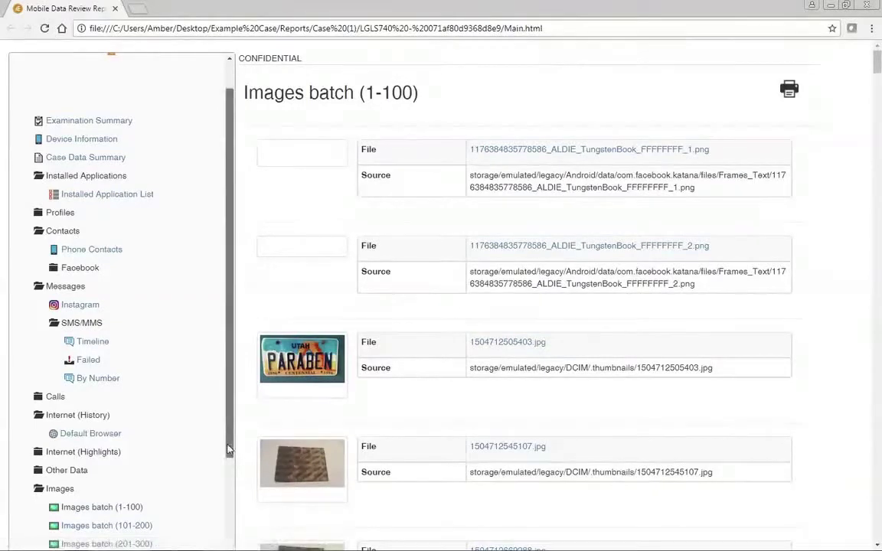
Inspect the source path of 1504712505403.jpg in the images batch and view the Examination Conclusion page.
scroll(222, 535, down, 2)
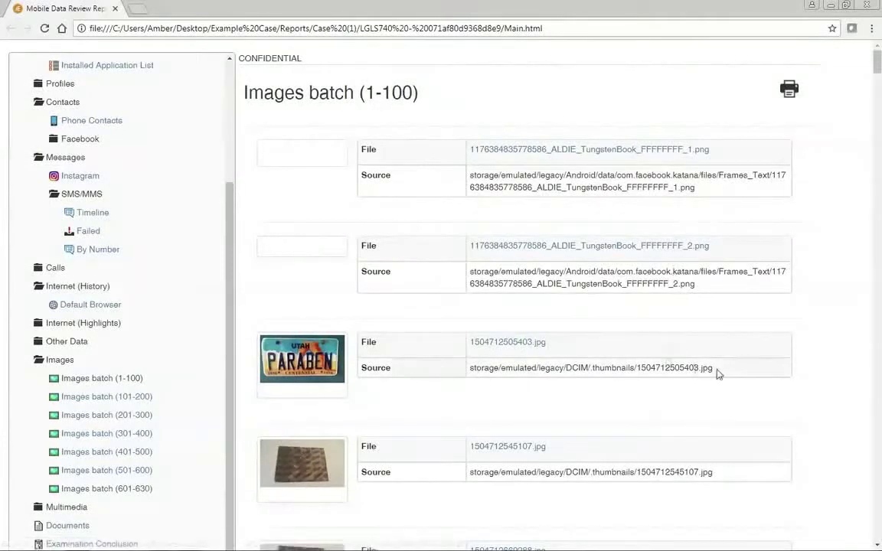
drag(713, 368, 472, 368)
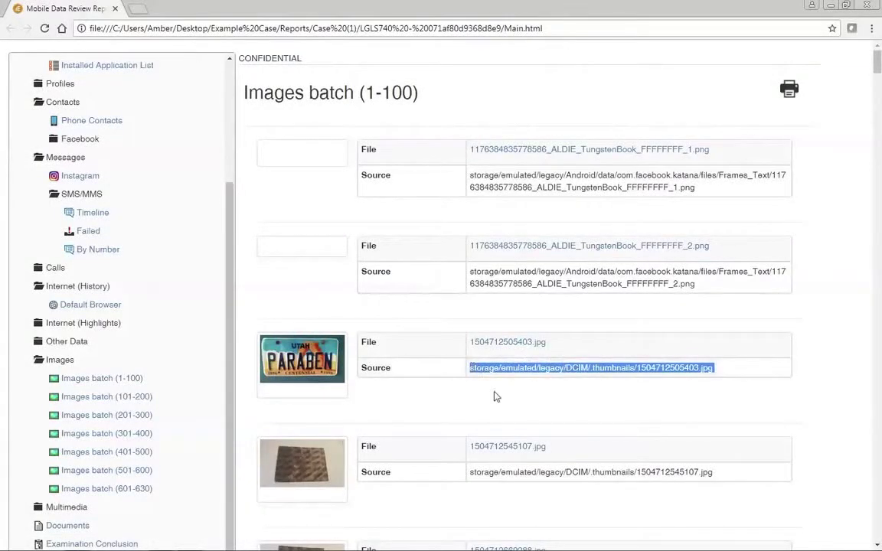
click(495, 396)
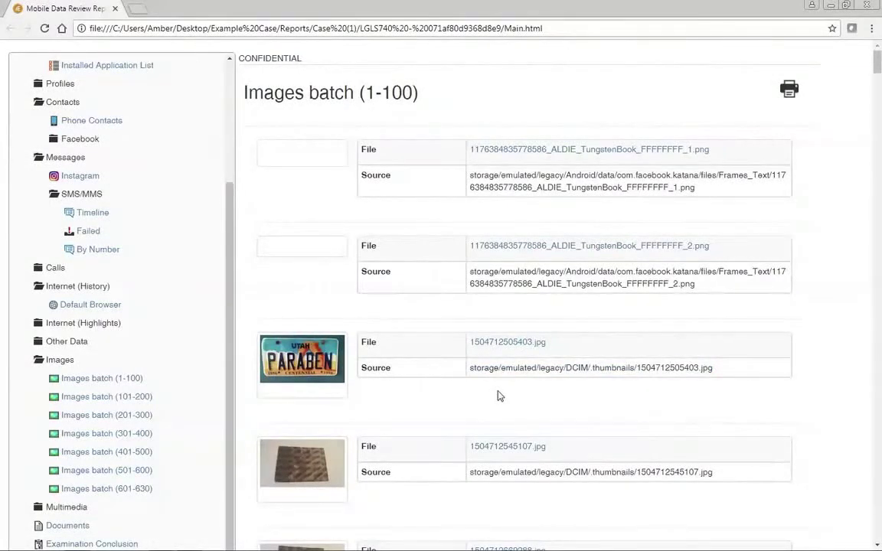
click(120, 544)
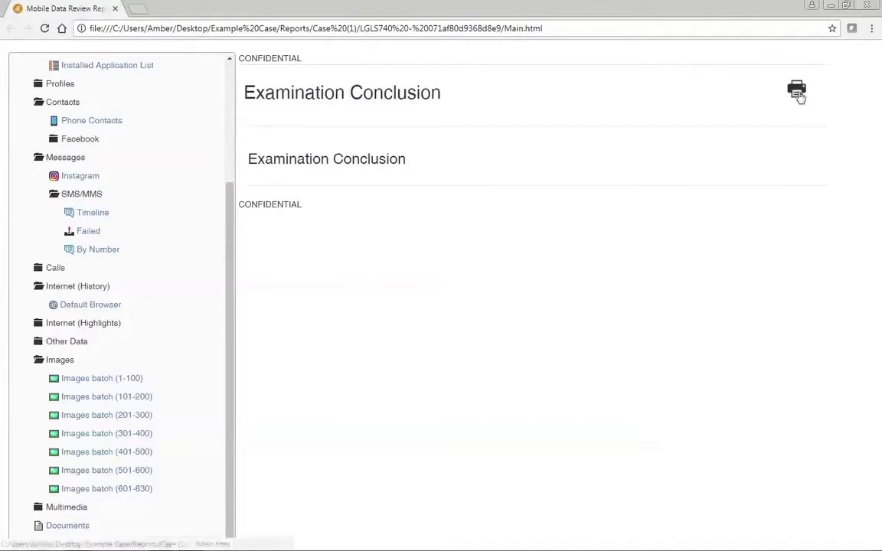
Return to the beginning of the report and open its Examination Summary page.
click(227, 75)
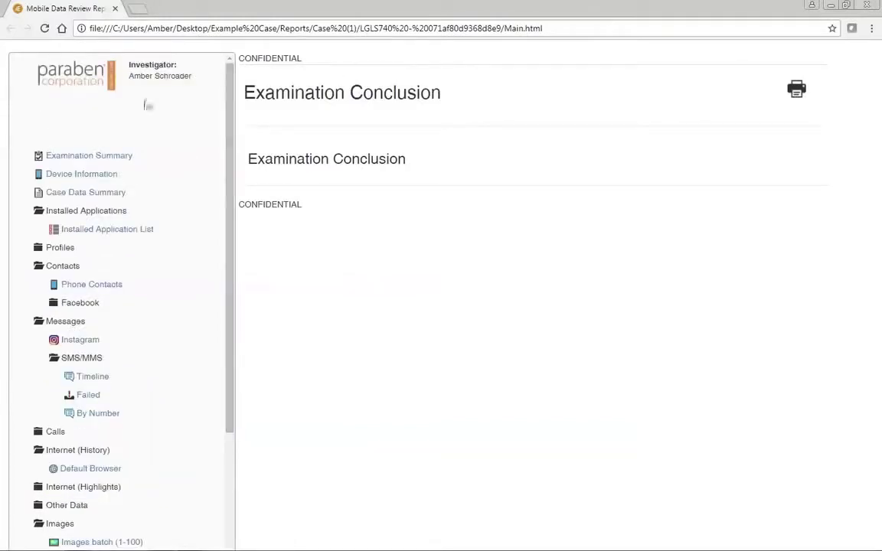
click(105, 155)
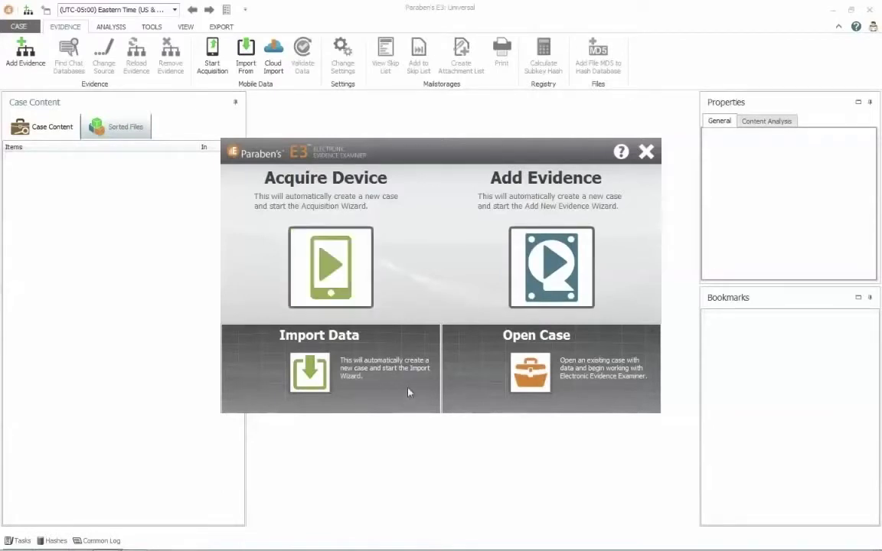
Start an iPhone Backup data import in a new case, using the Manifest file from the iPhone Phone Image backup folder as source.
click(314, 381)
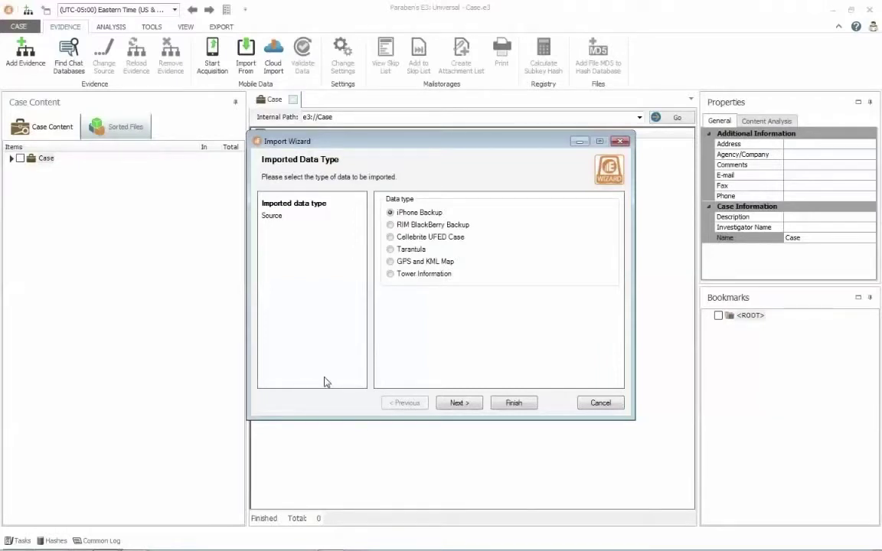
click(465, 406)
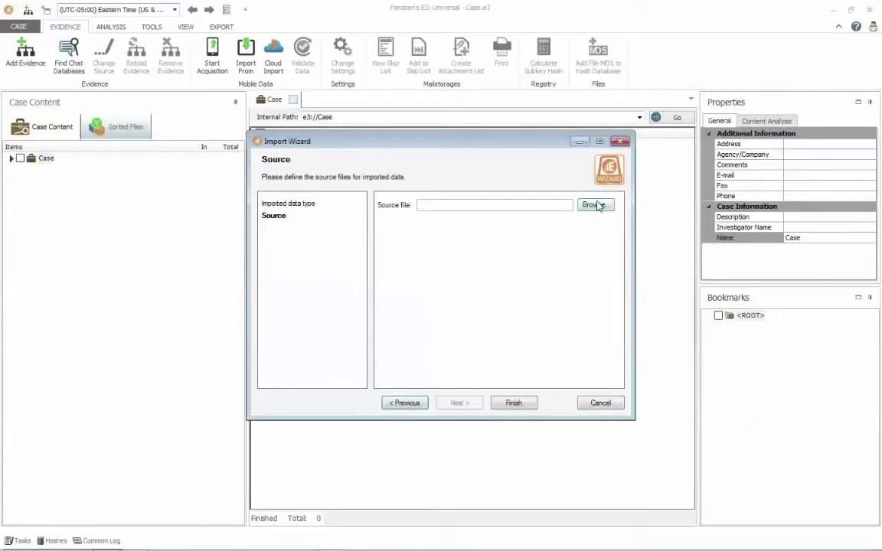
click(597, 205)
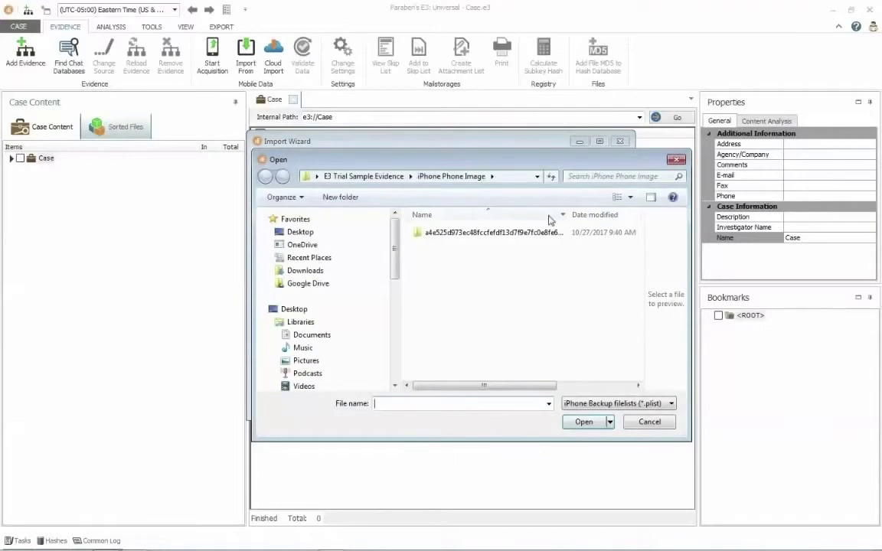
click(360, 178)
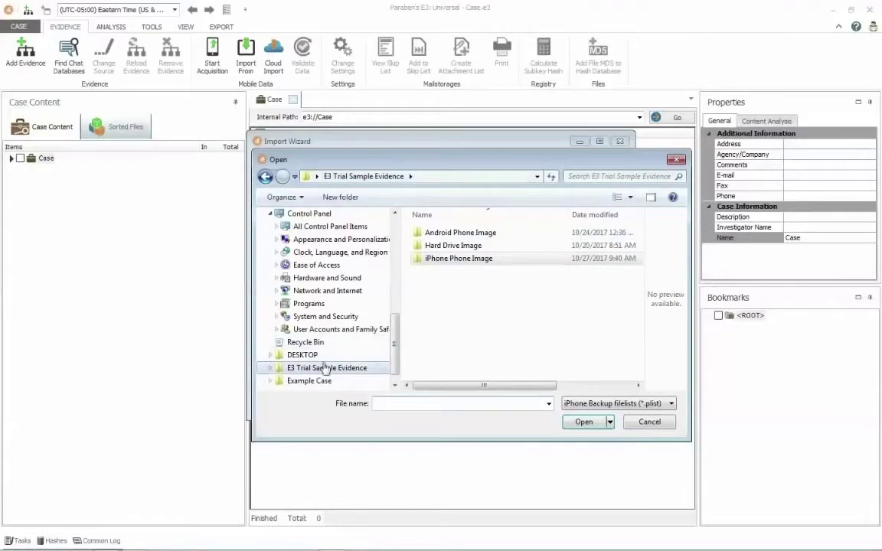
double_click(444, 261)
click(468, 239)
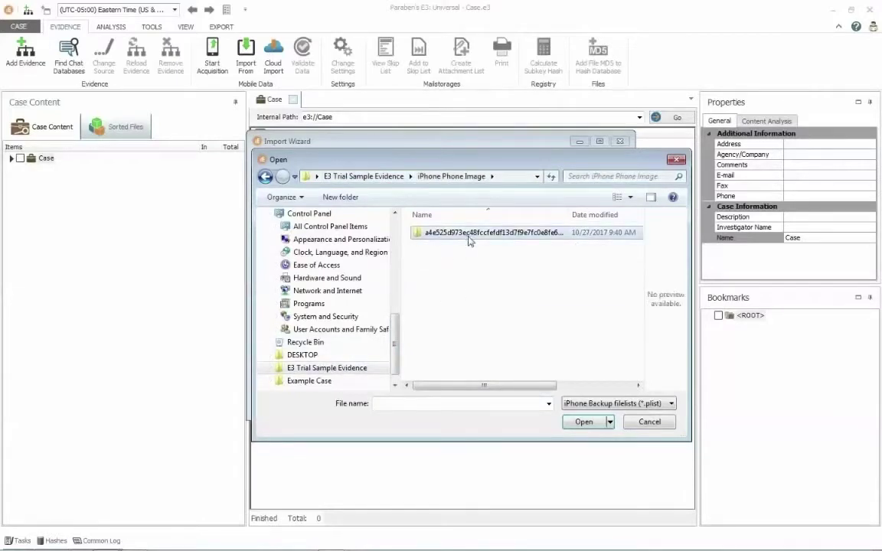
double_click(513, 238)
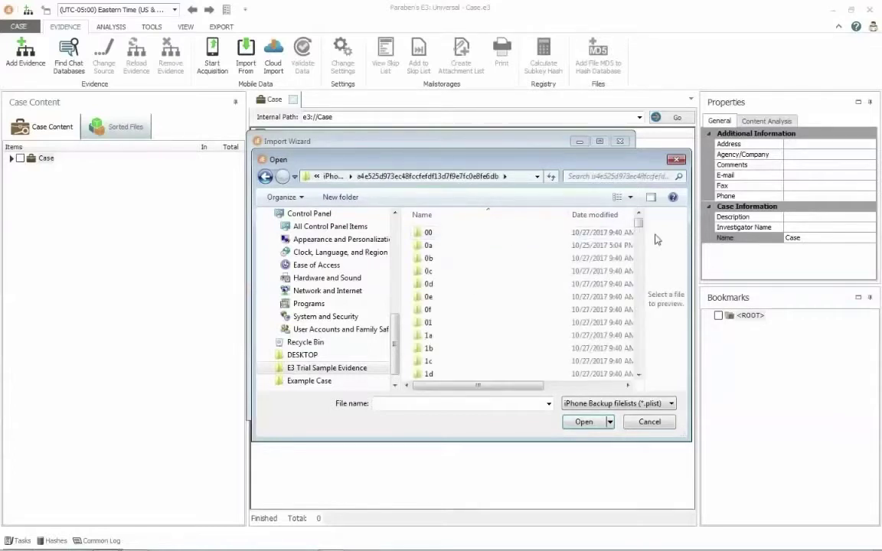
drag(638, 222, 638, 365)
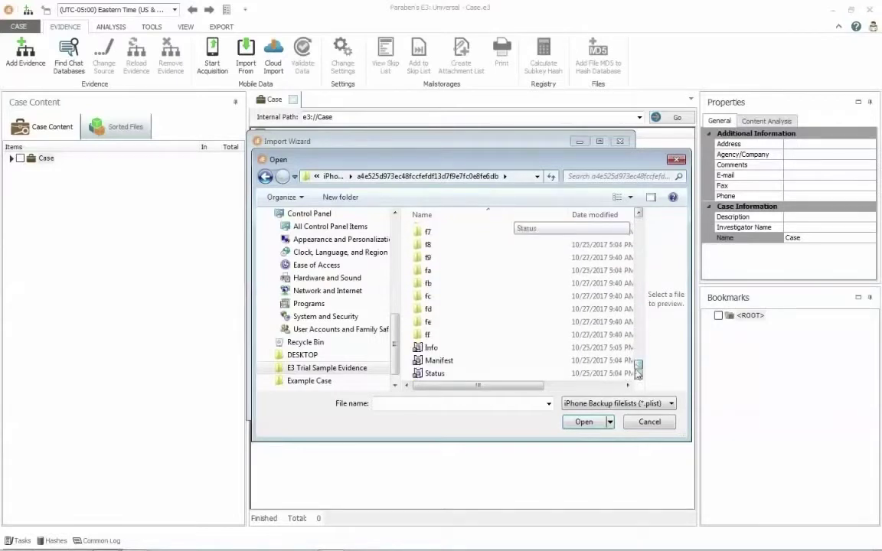
click(443, 360)
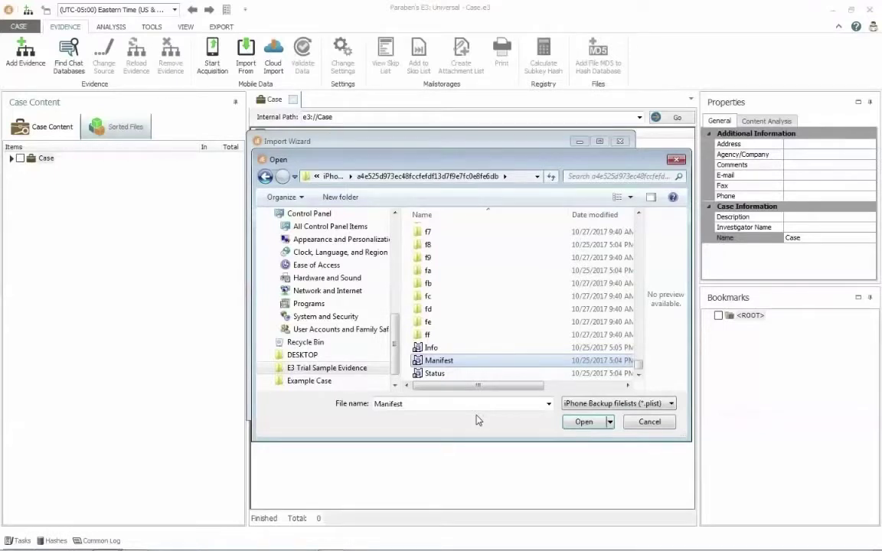
click(586, 424)
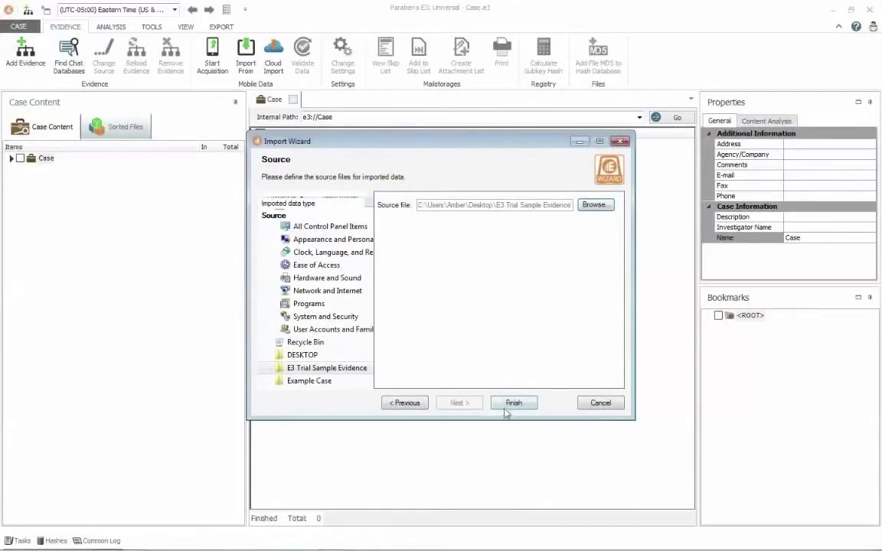
Run the iPhone backup import to completion and dismiss the task status notification.
click(512, 404)
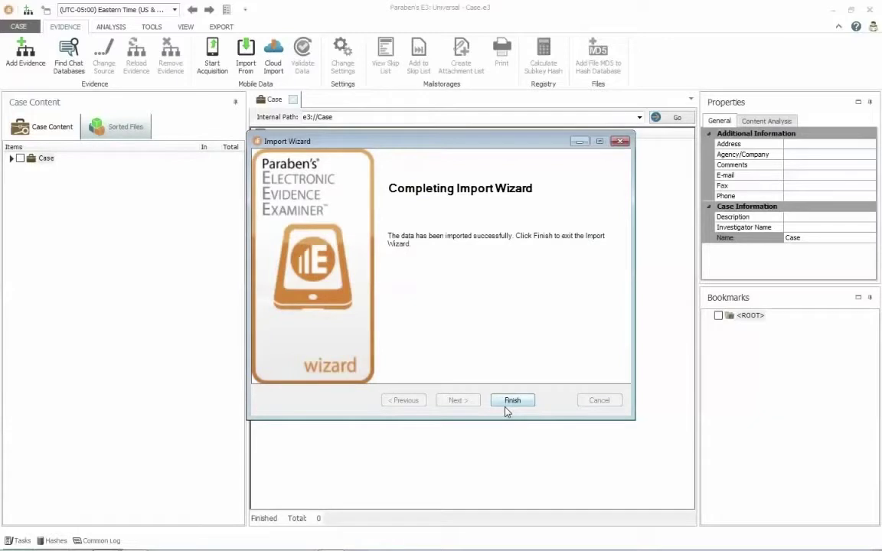
click(512, 401)
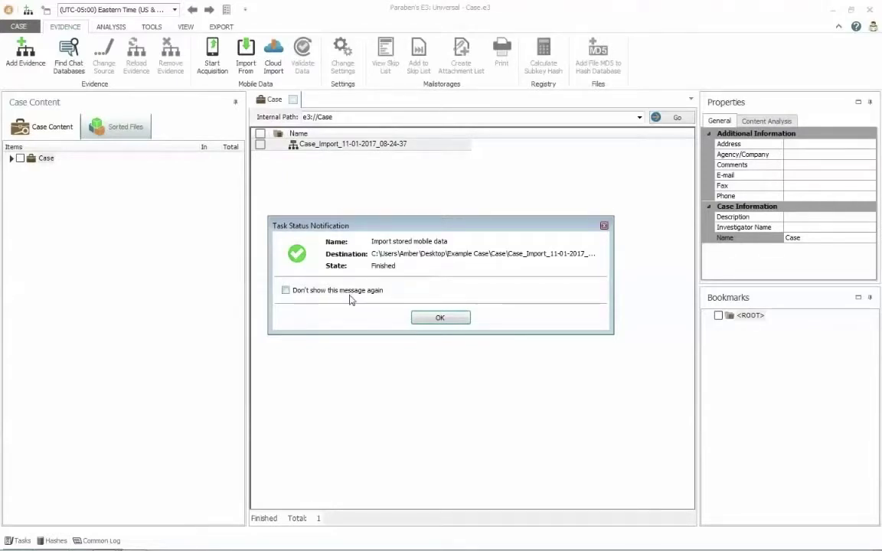
click(287, 294)
click(286, 291)
click(428, 320)
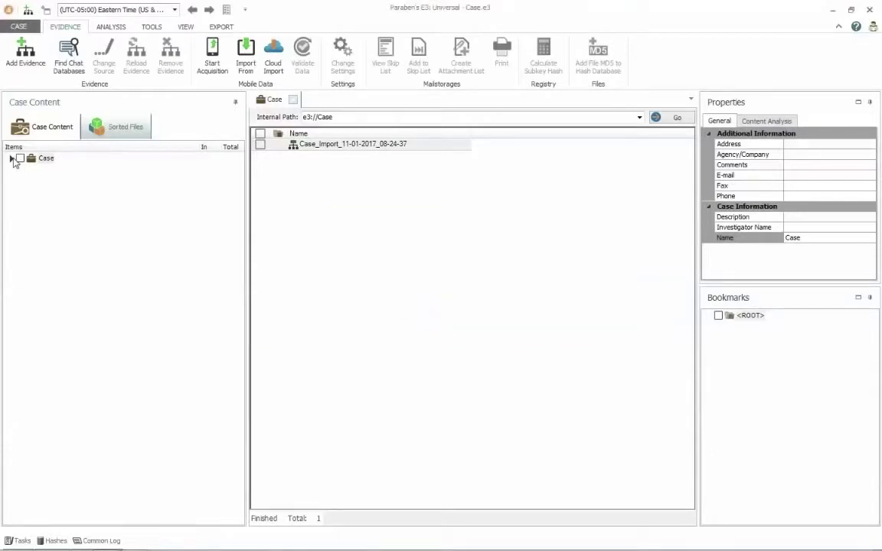
Expand the imported case down to the iPhone Backup's Parsed Data and Parsed Recovered Data folders and look through their categories.
click(12, 158)
click(20, 170)
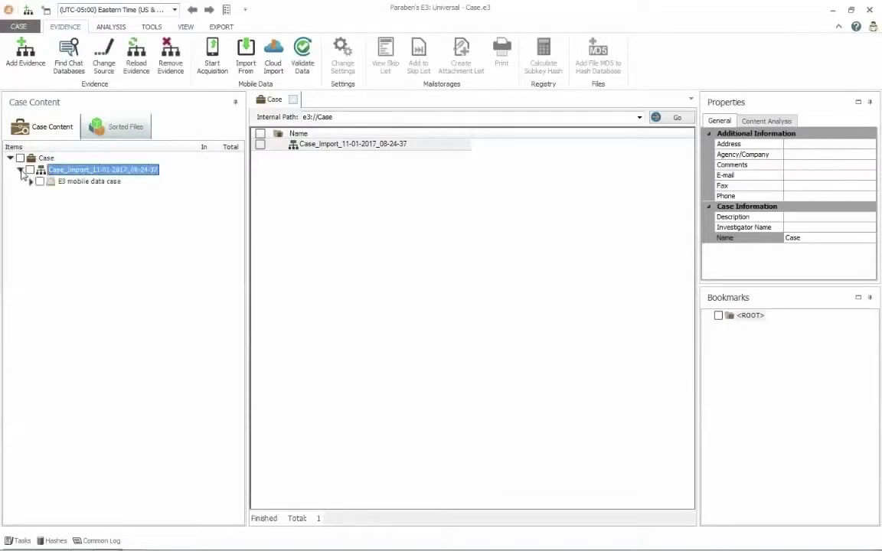
click(30, 181)
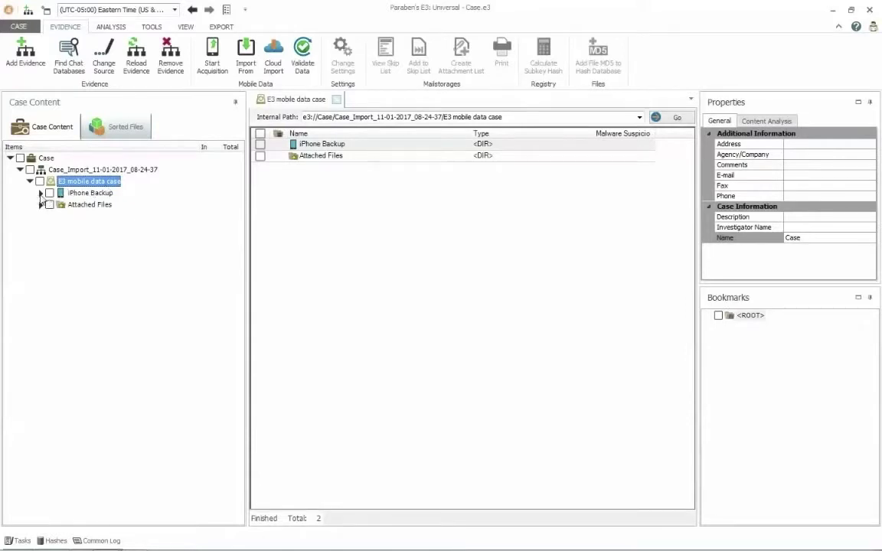
click(41, 195)
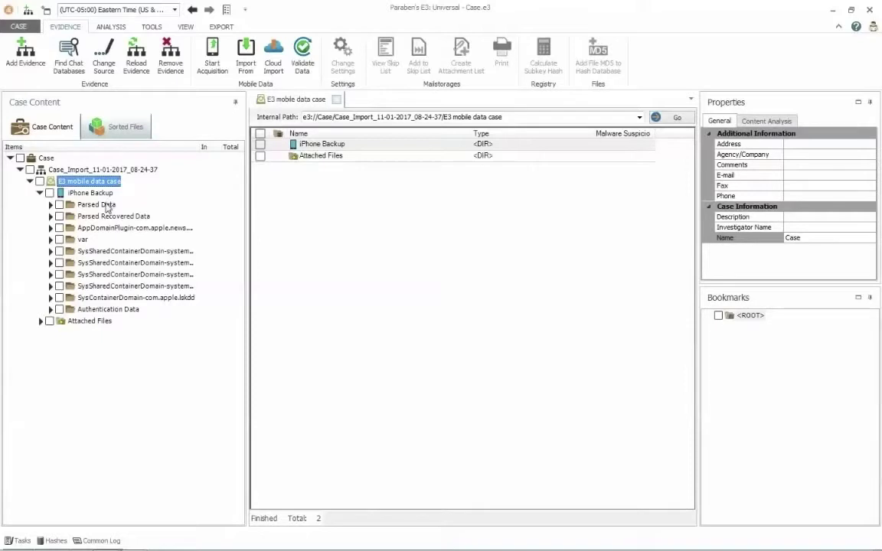
click(49, 204)
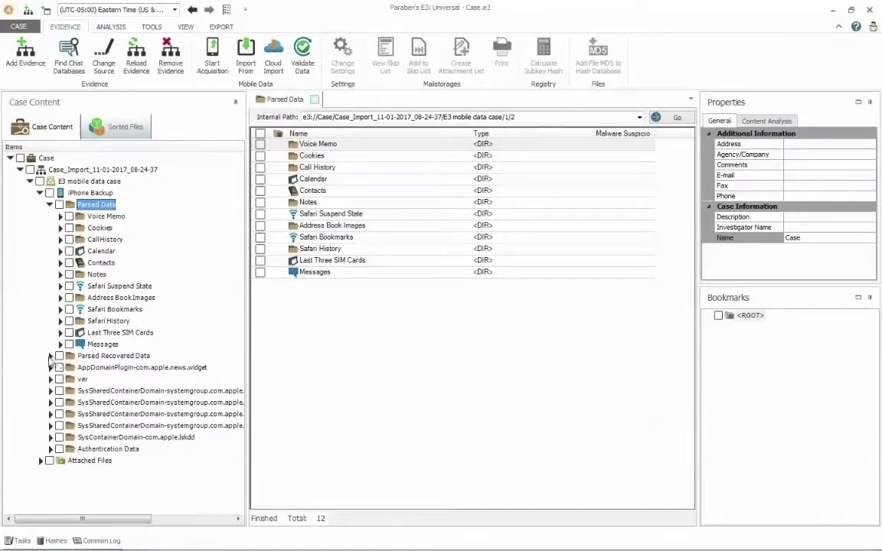
click(50, 356)
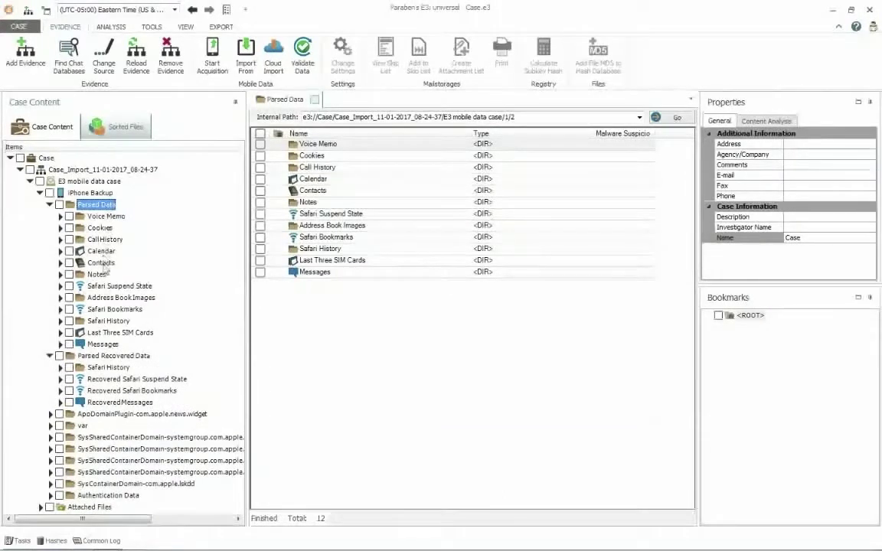
View the parsed Messages and the Safari History iOS 8.x and higher records, leaving Safari History unchecked.
click(103, 344)
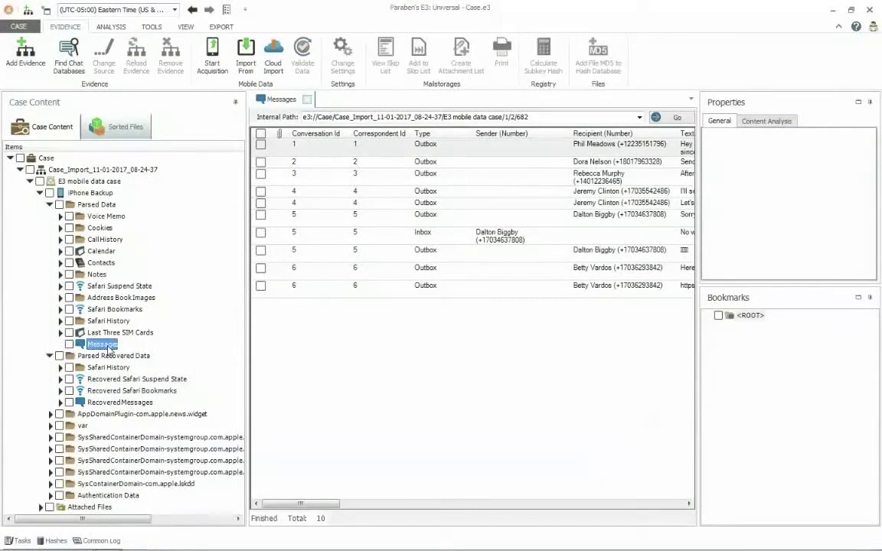
click(69, 321)
click(61, 321)
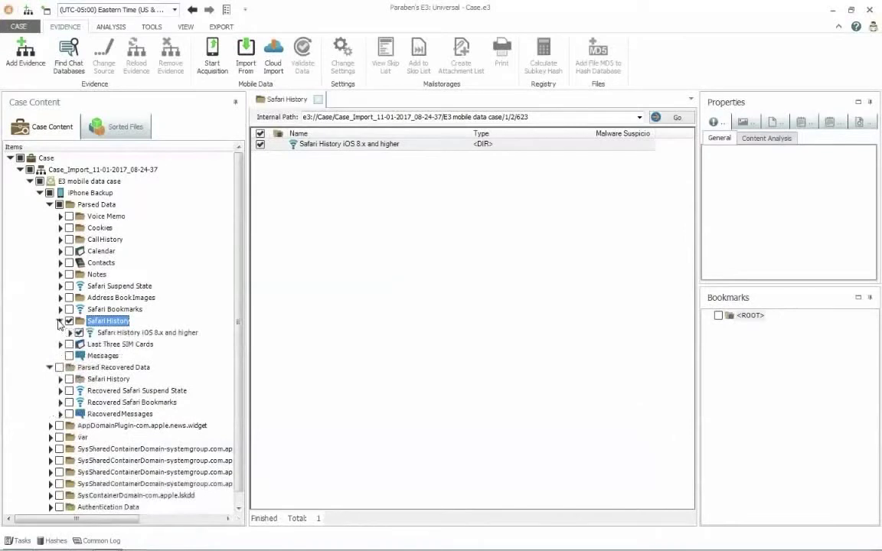
click(69, 320)
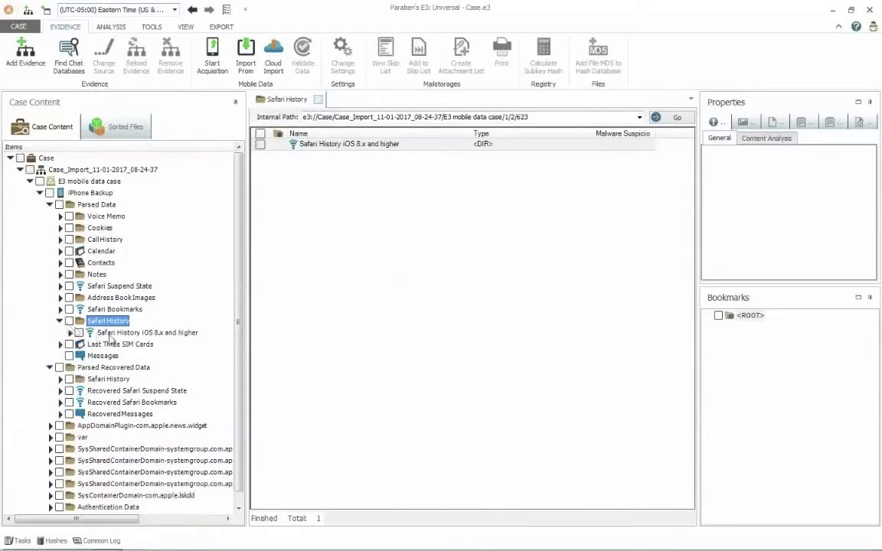
click(184, 335)
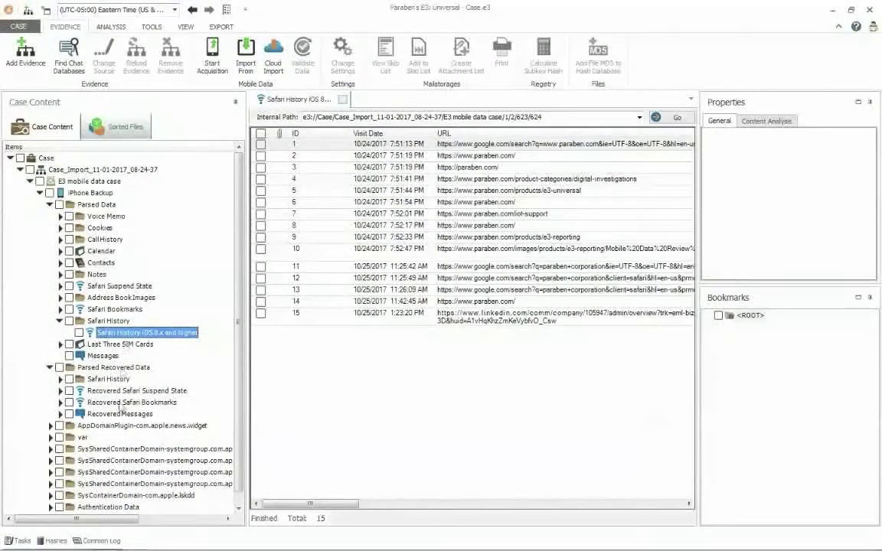
Collapse Parsed Data and view the Recovered Safari Suspend State, Recovered Safari Bookmarks and Recovered Messages.
click(50, 204)
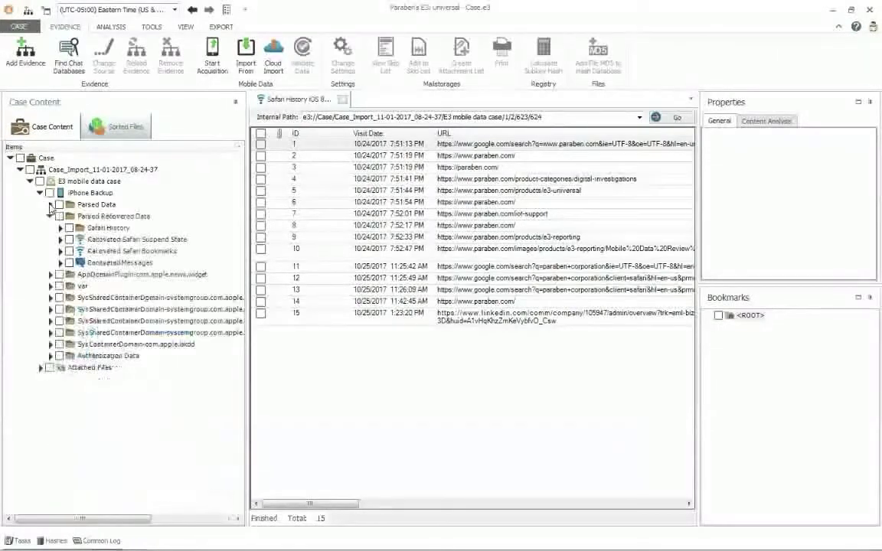
click(102, 240)
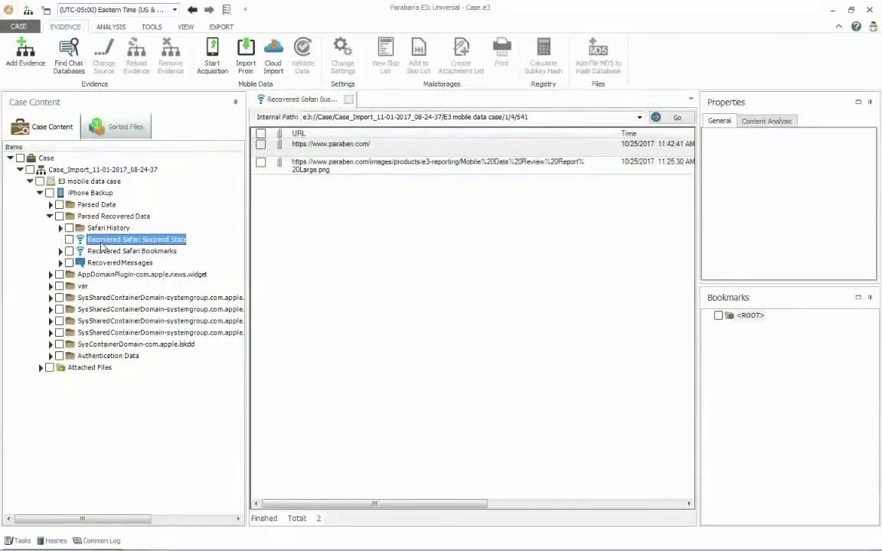
click(117, 253)
click(141, 263)
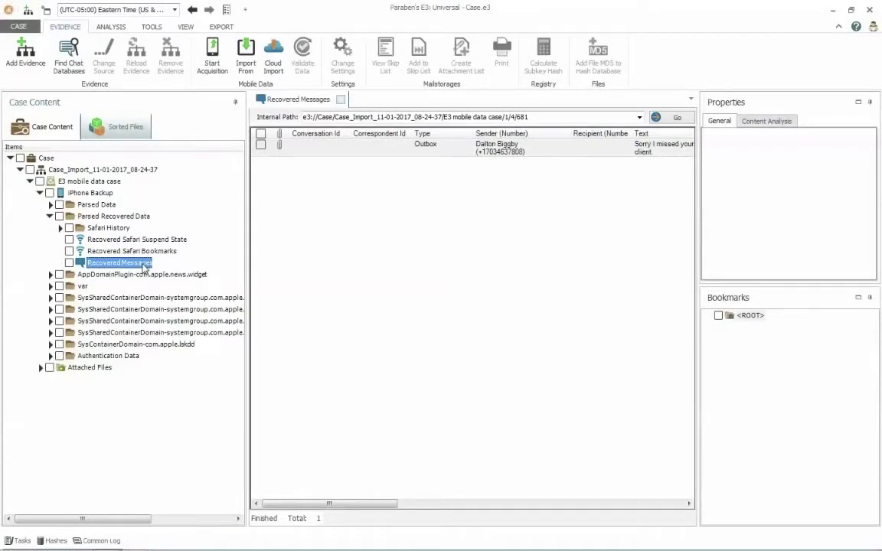
View the iPhone backup's Authentication Data folder, then return to the E3 mobile data case with the iPhone Backup tree collapsed.
click(49, 217)
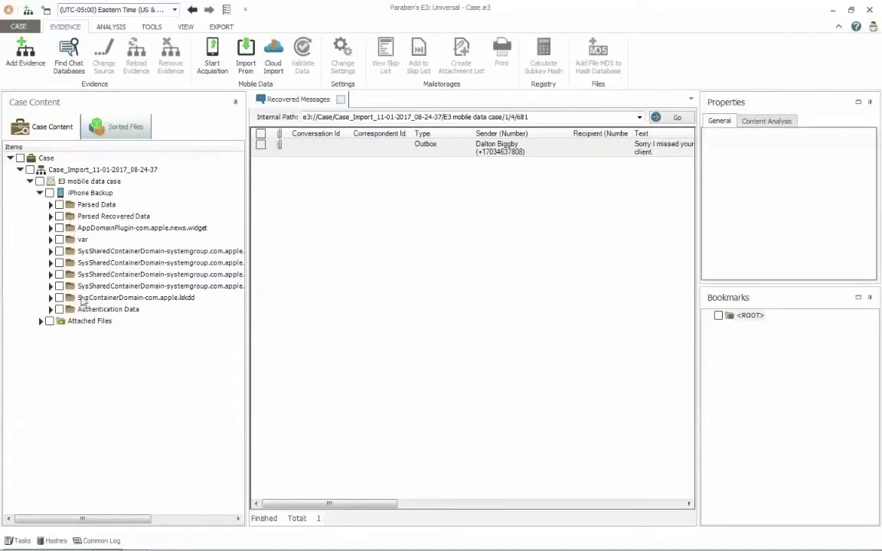
click(103, 309)
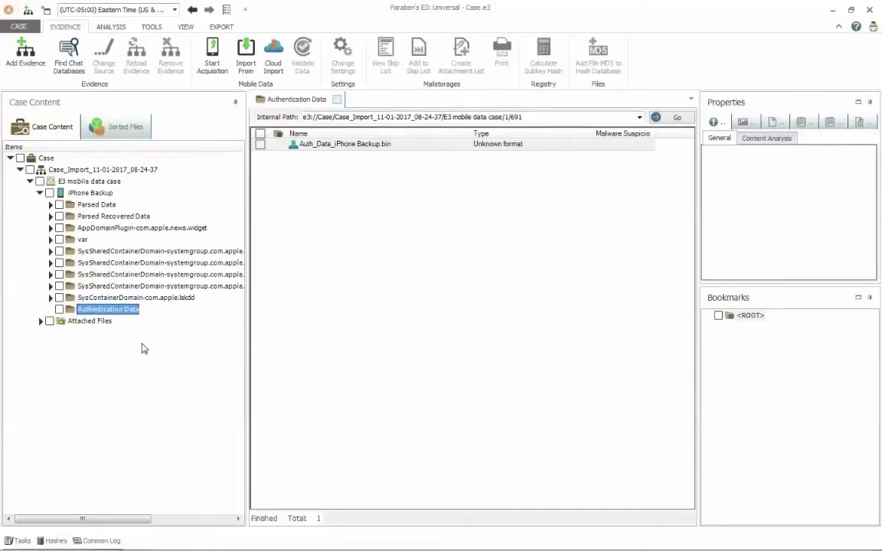
click(86, 181)
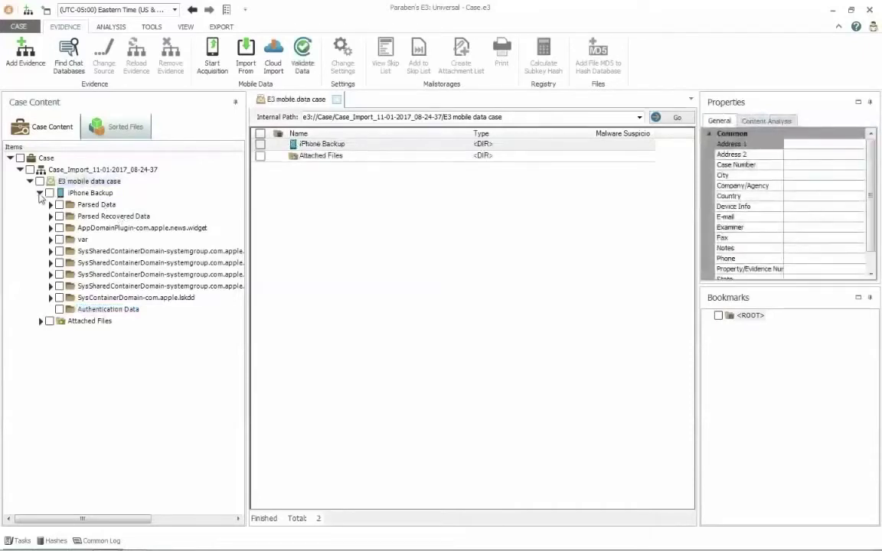
click(40, 192)
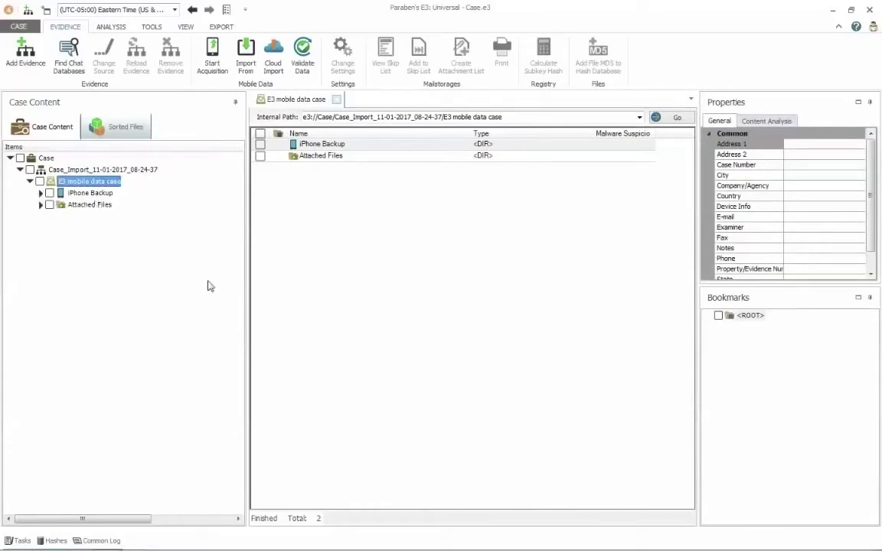
Locate the Generate Report command among the analysis tools for the imported mobile data case.
key(Tab)
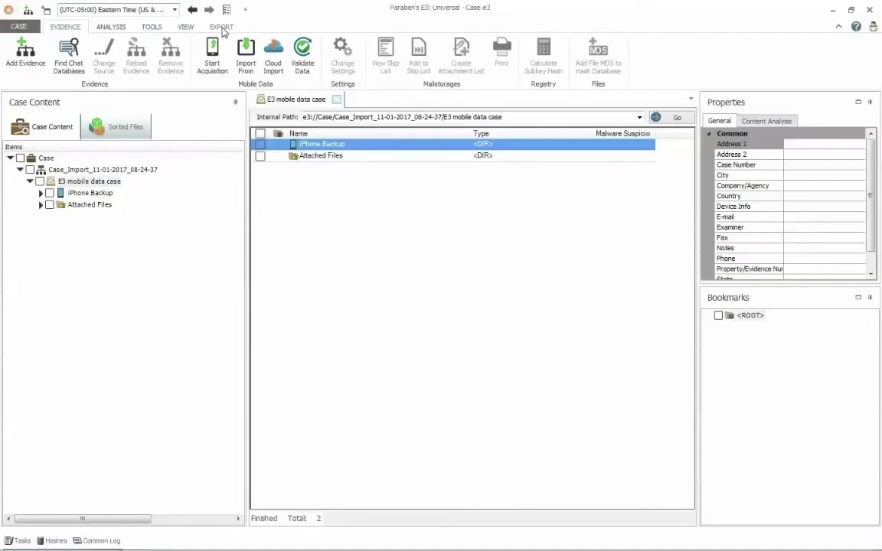
click(107, 28)
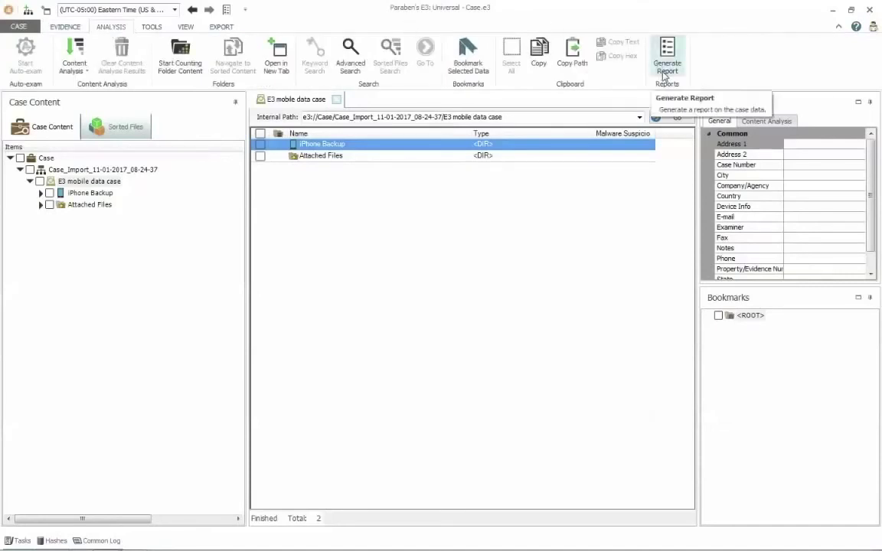